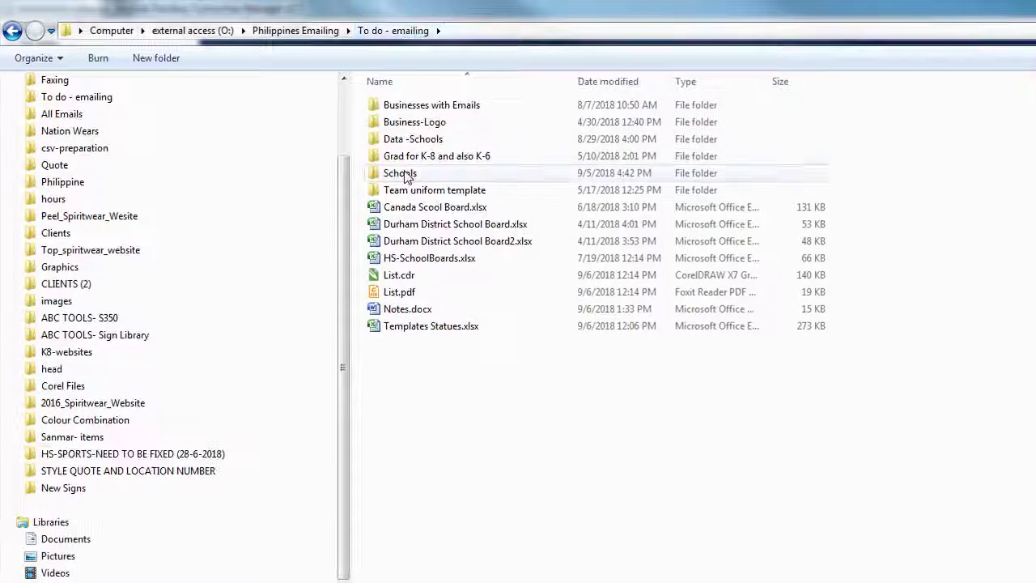
# Step: Browse into Schools > Top > Badminton, then return to the Philippines Emailing folder
pyautogui.doubleClick(407, 175)
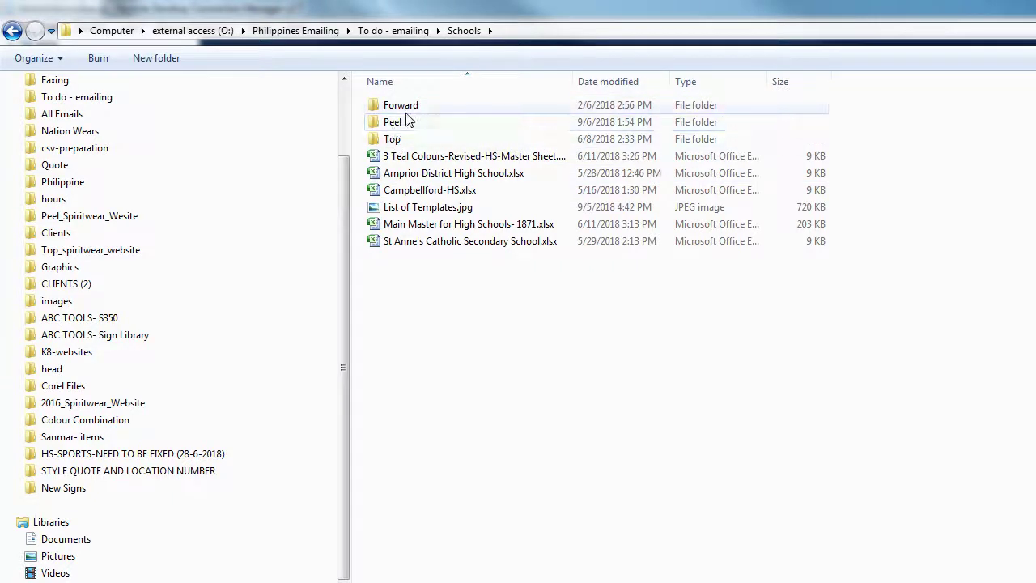
pyautogui.doubleClick(397, 139)
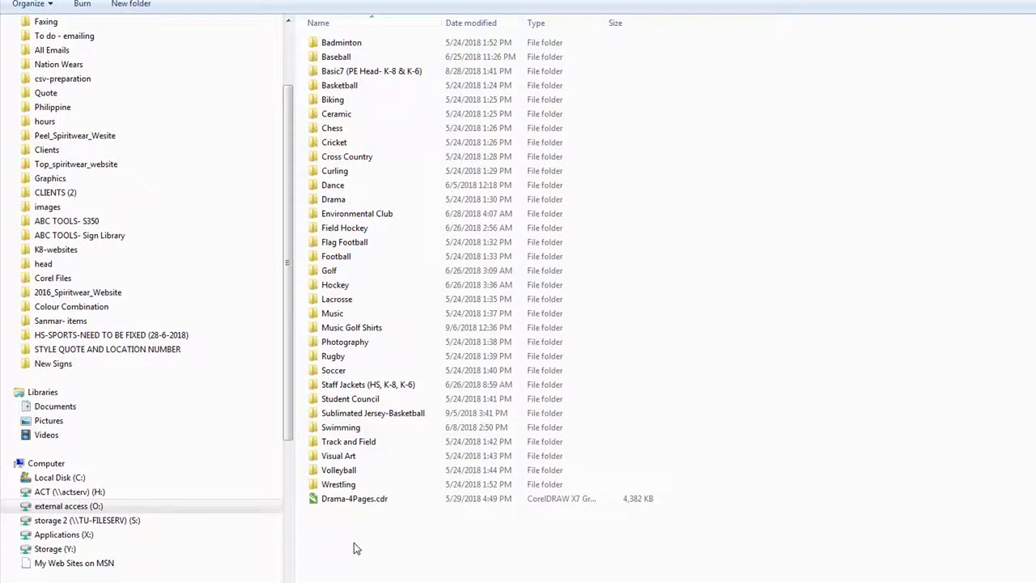
pyautogui.doubleClick(348, 42)
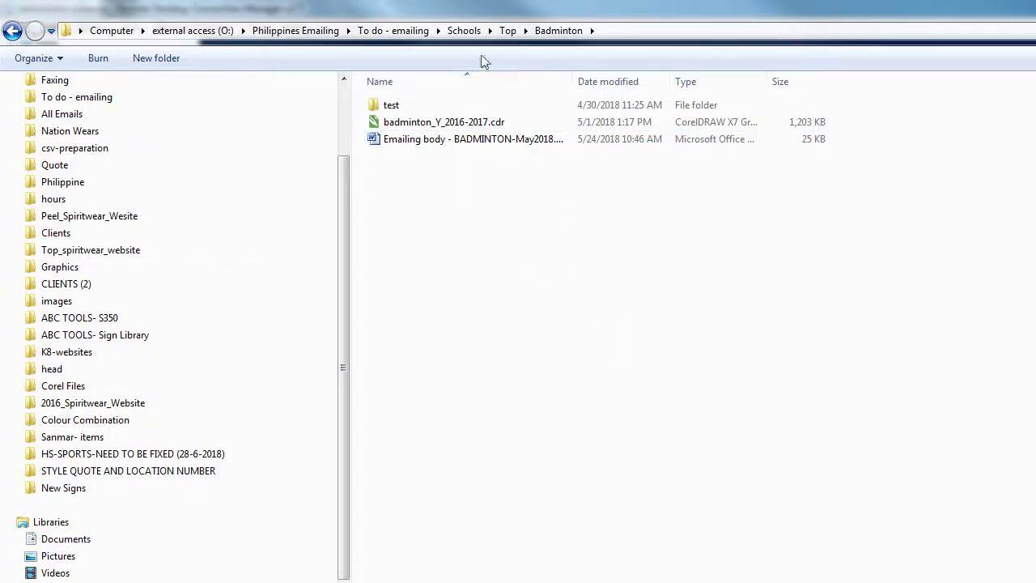
pyautogui.click(324, 31)
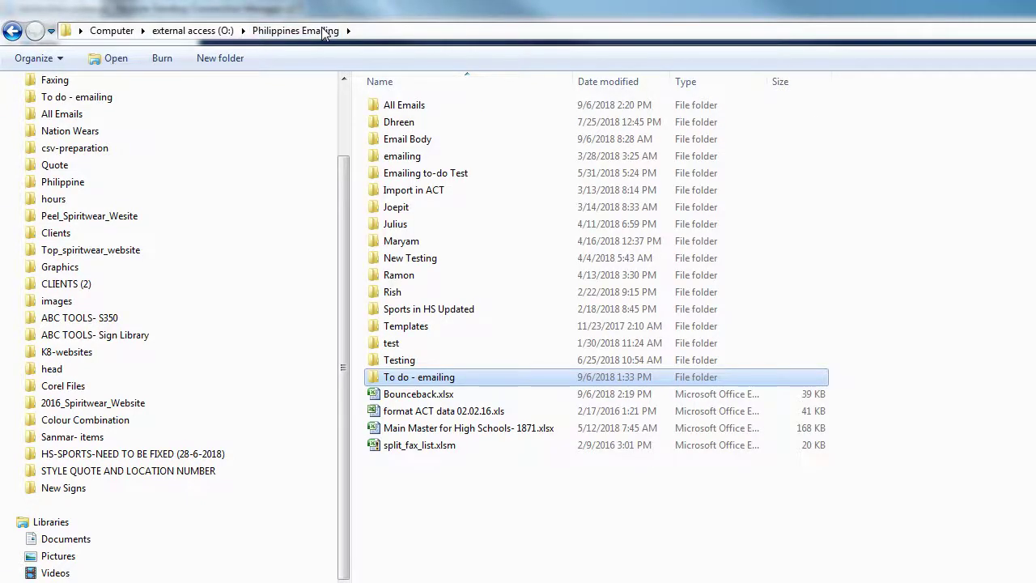
pyautogui.click(475, 327)
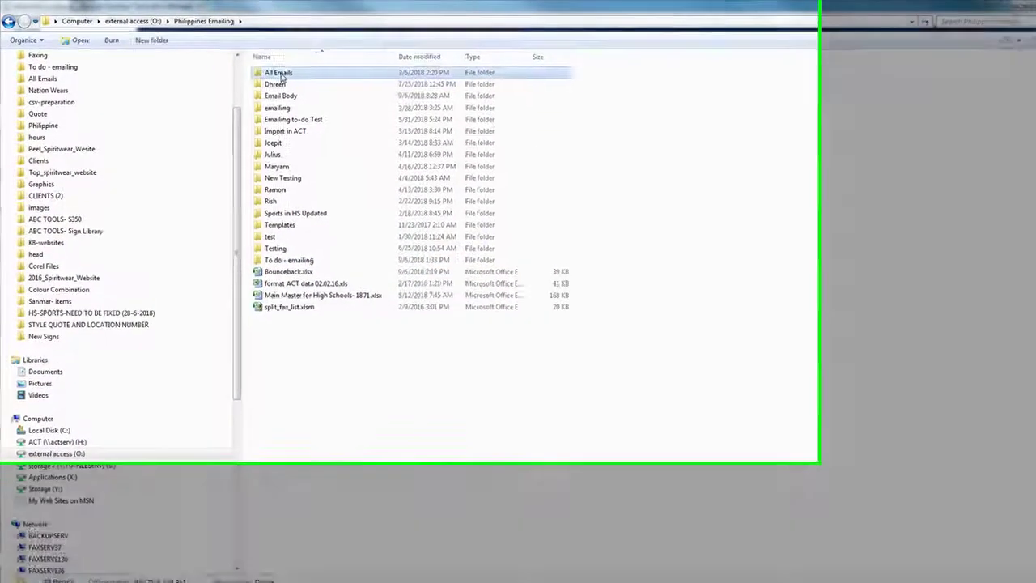
# Step: Navigate through All Emails > Top > School > 2018-2019 > Sports into Badminton
pyautogui.doubleClick(271, 72)
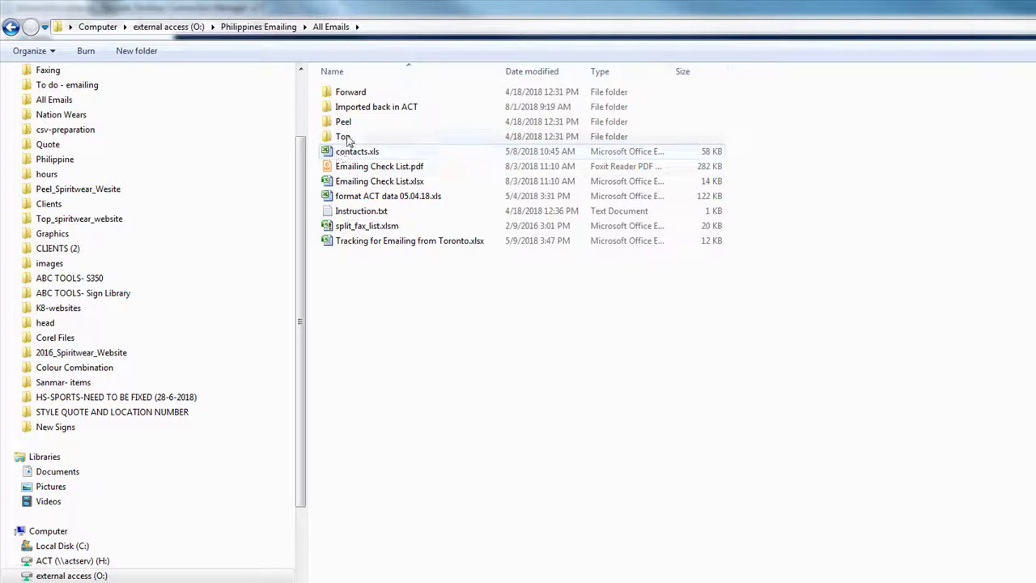
pyautogui.doubleClick(345, 137)
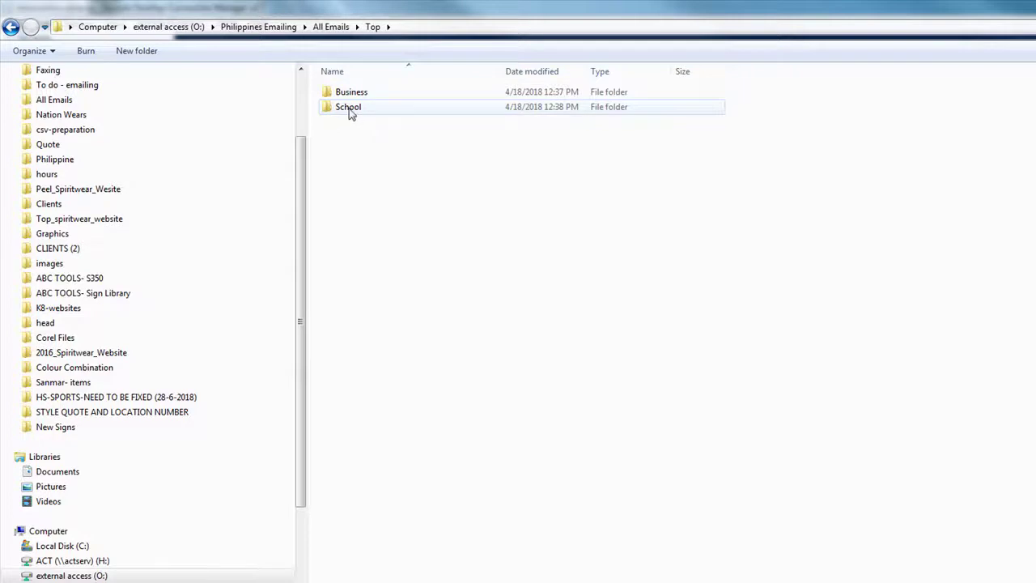
pyautogui.doubleClick(350, 111)
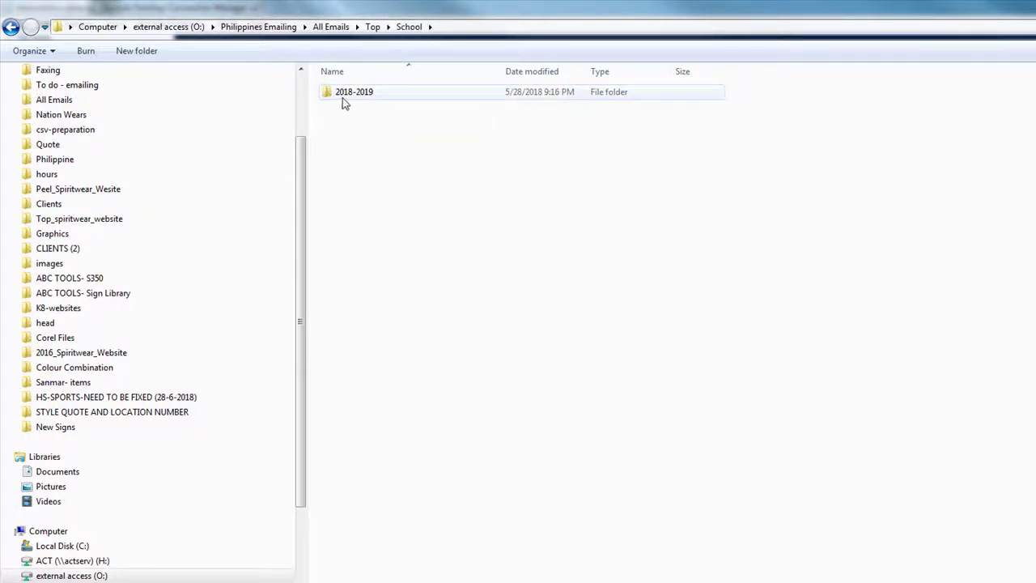
pyautogui.doubleClick(344, 97)
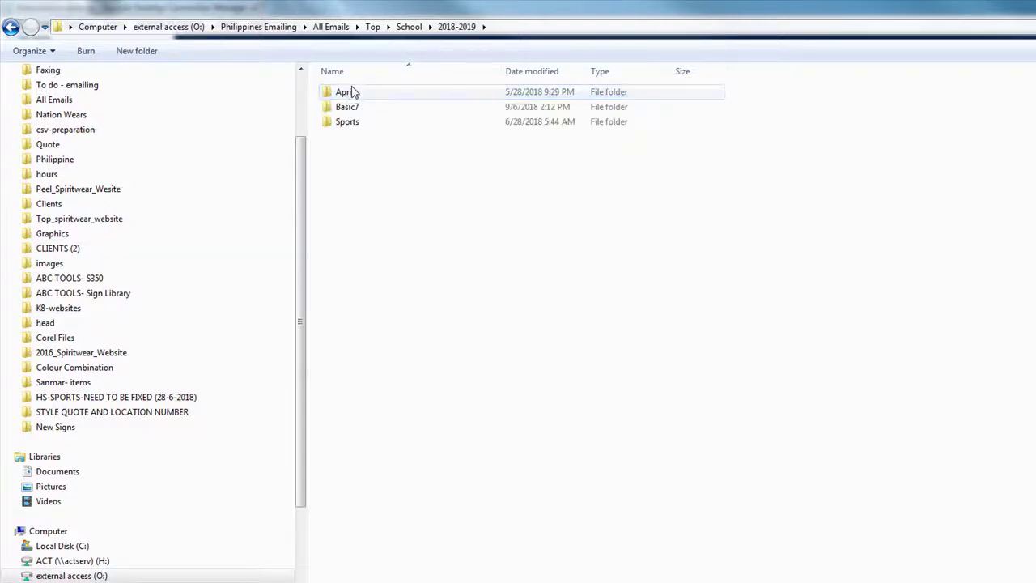
pyautogui.doubleClick(331, 125)
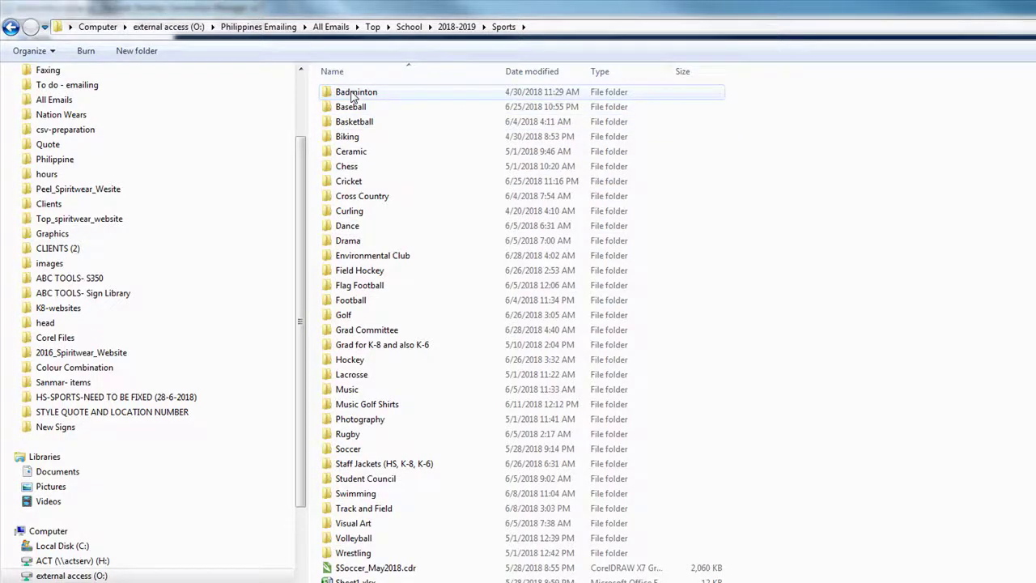
pyautogui.doubleClick(357, 92)
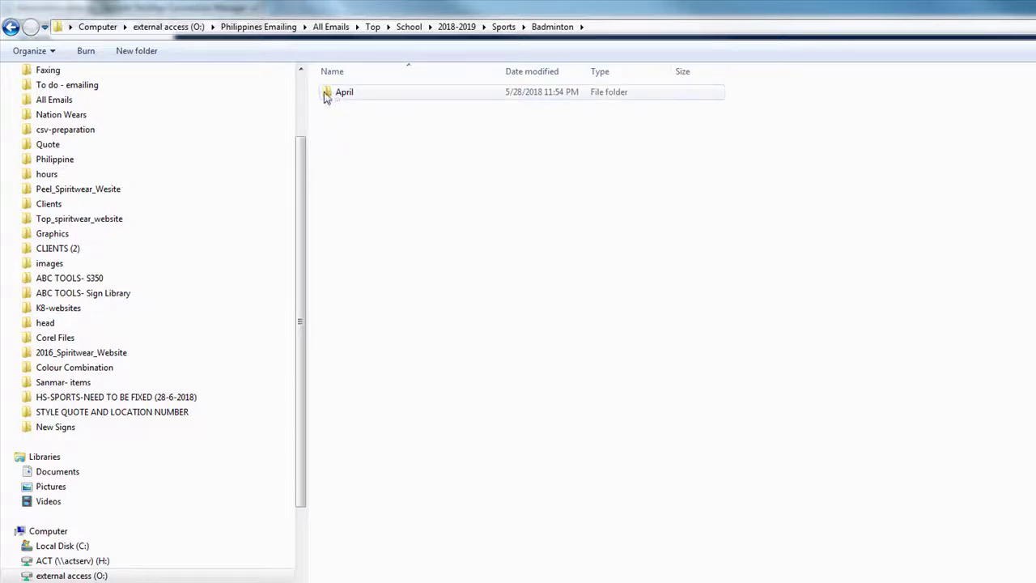
# Step: Check the Baseball and Basketball folders, then go back into Badminton
pyautogui.click(503, 26)
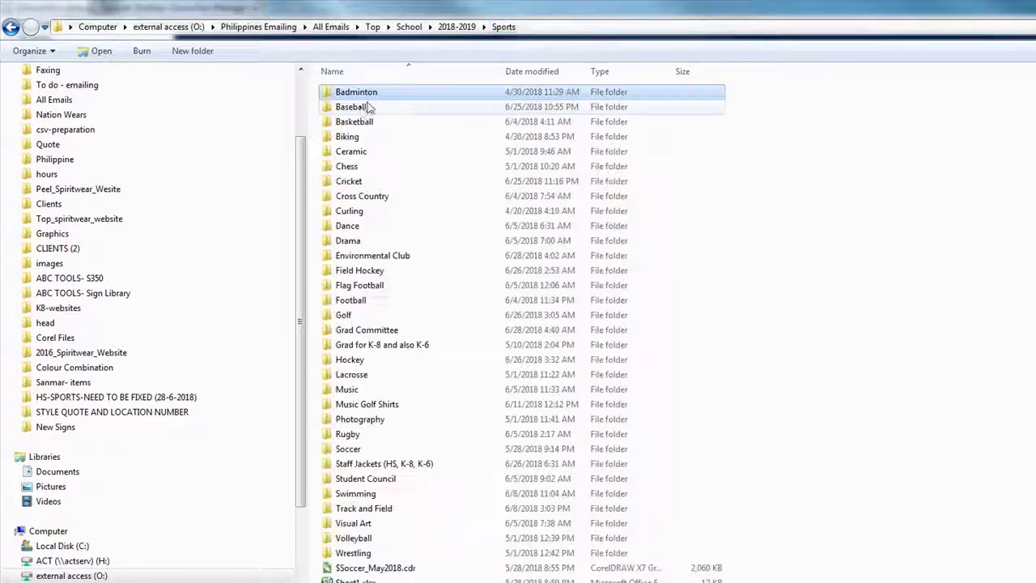
pyautogui.doubleClick(348, 107)
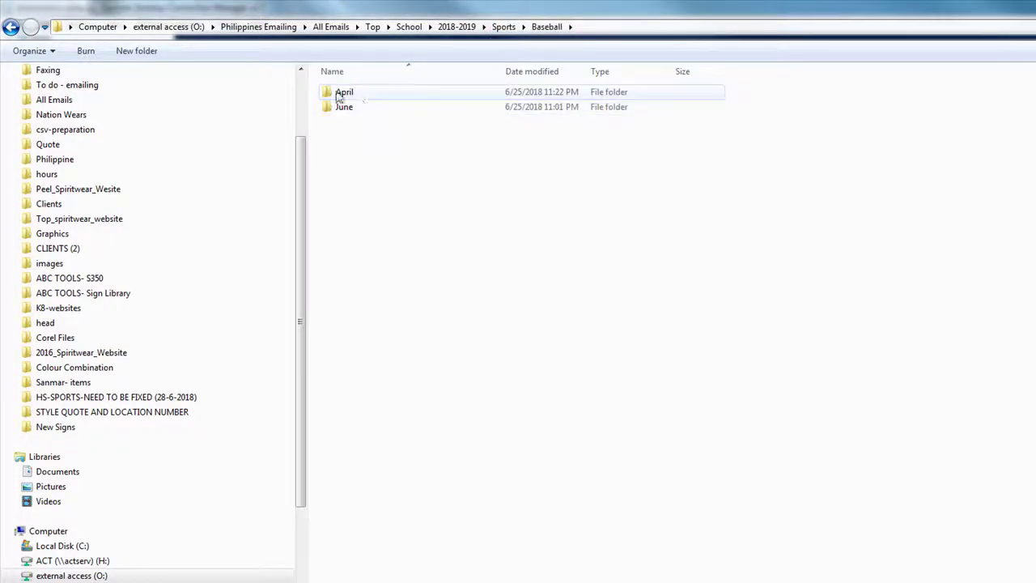
pyautogui.click(504, 27)
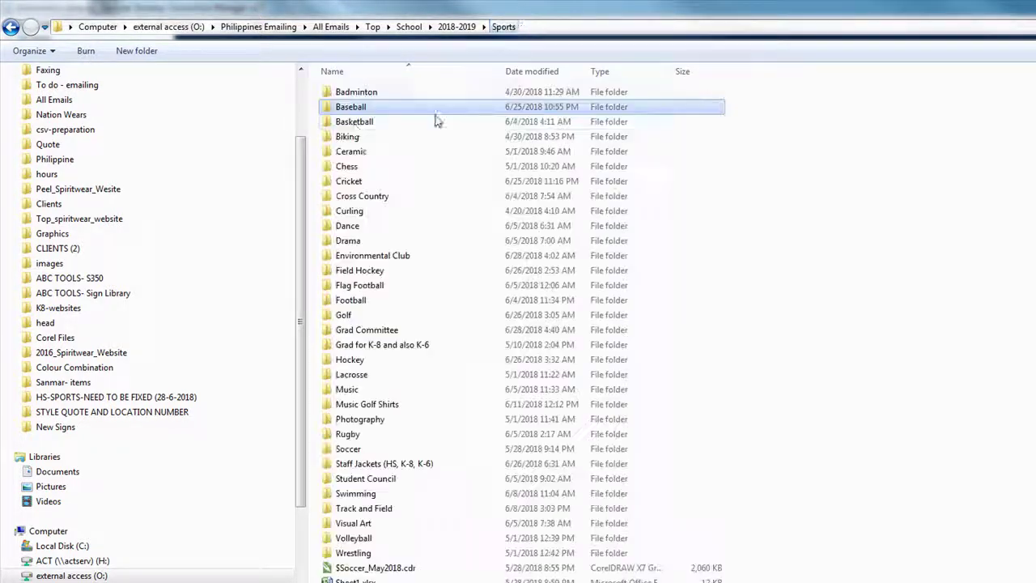
pyautogui.doubleClick(354, 121)
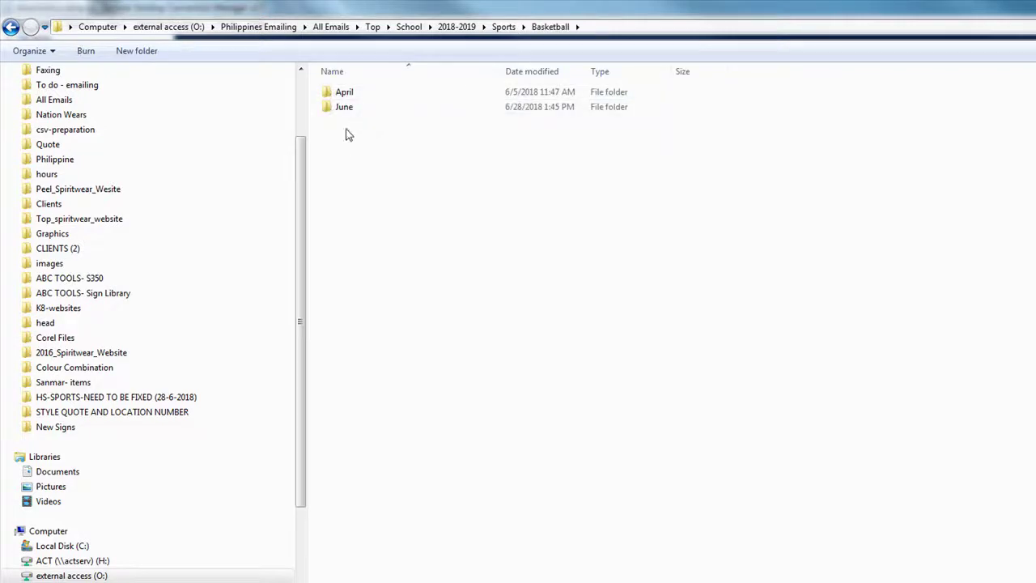
pyautogui.click(503, 27)
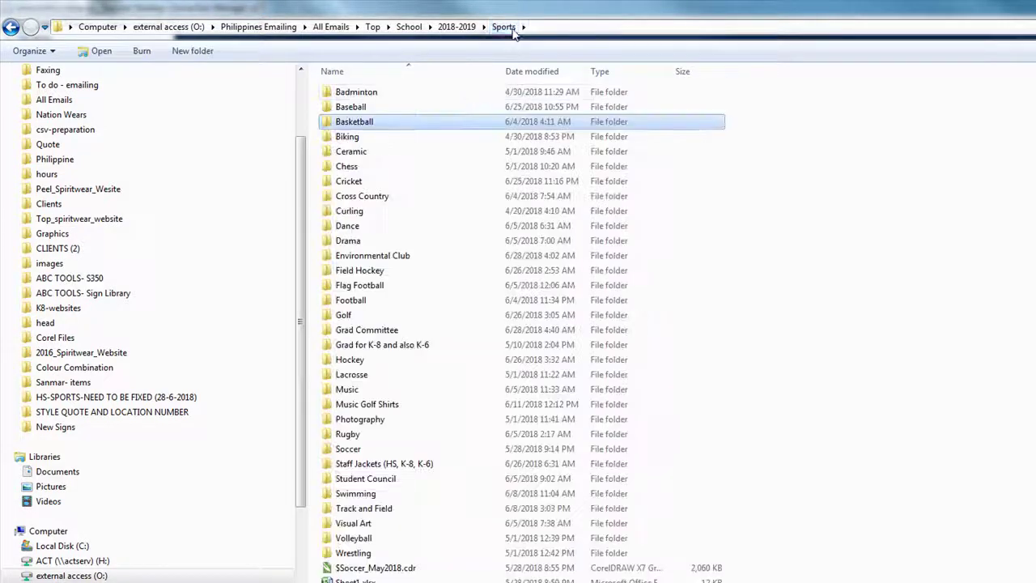
pyautogui.doubleClick(365, 95)
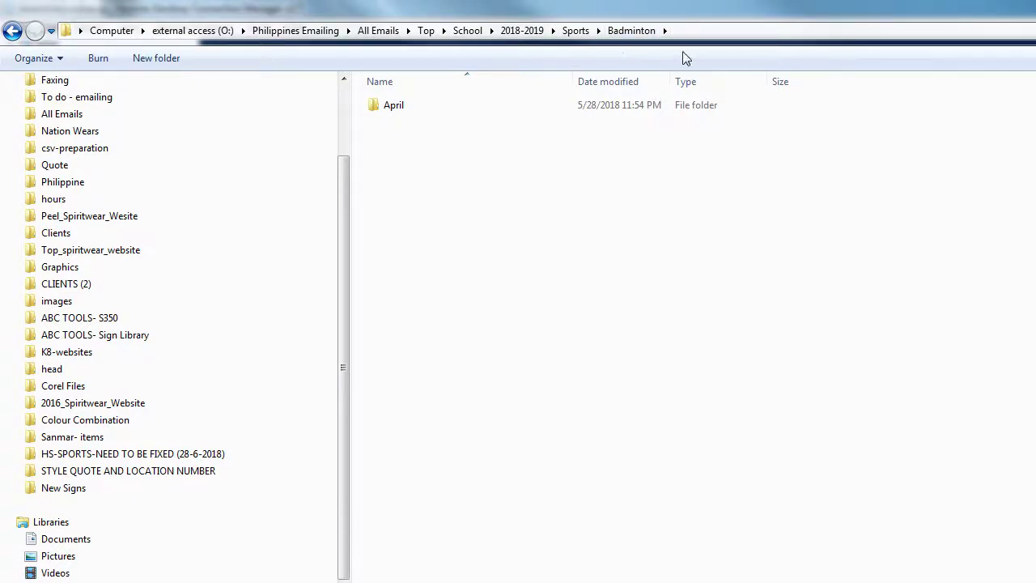
# Step: Create a new folder named September in the Badminton folder
pyautogui.click(170, 61)
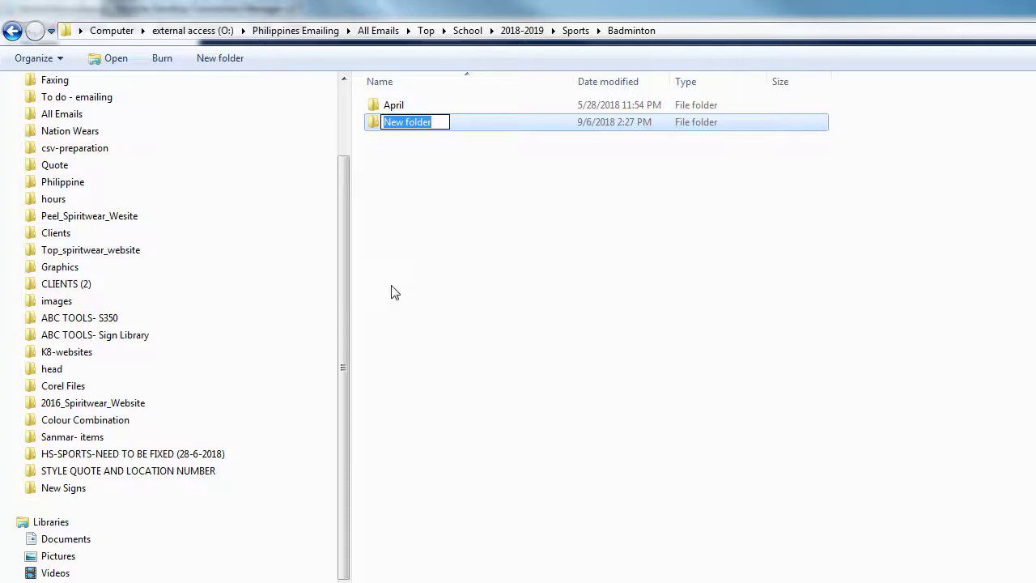
pyautogui.write('September')
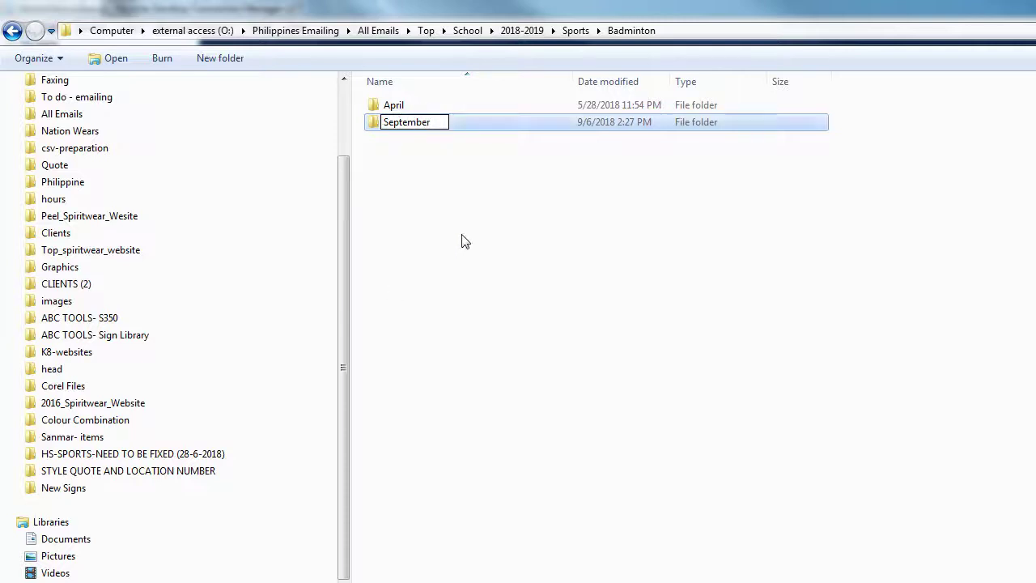
pyautogui.click(540, 226)
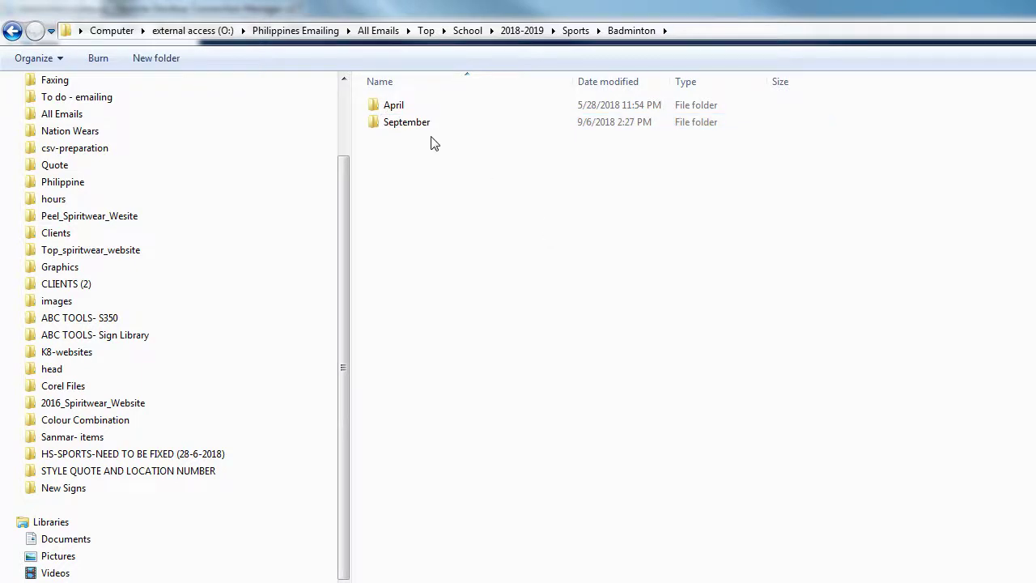
# Step: Select the final output folder inside April, then return to Badminton
pyautogui.doubleClick(398, 106)
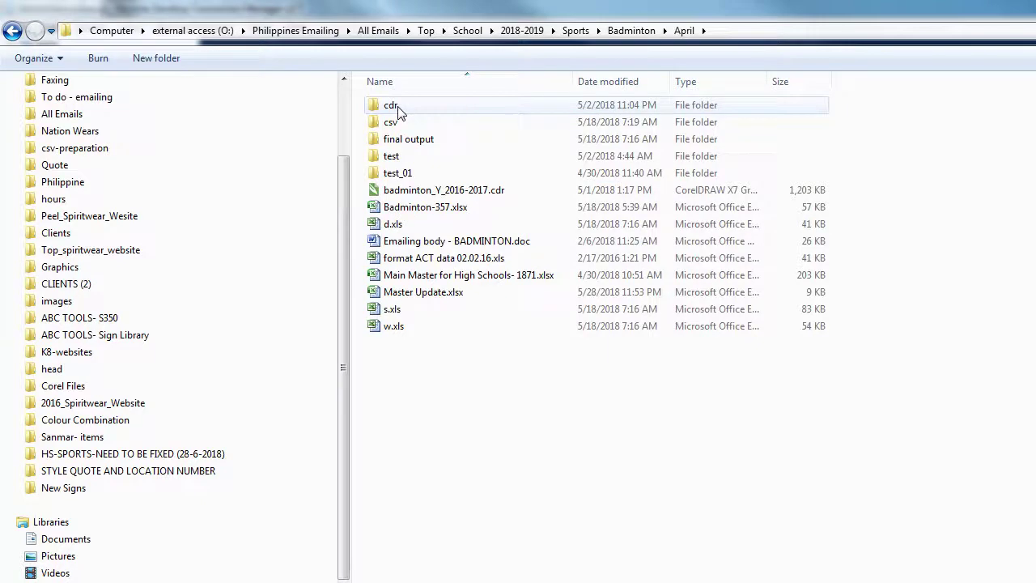
pyautogui.click(421, 141)
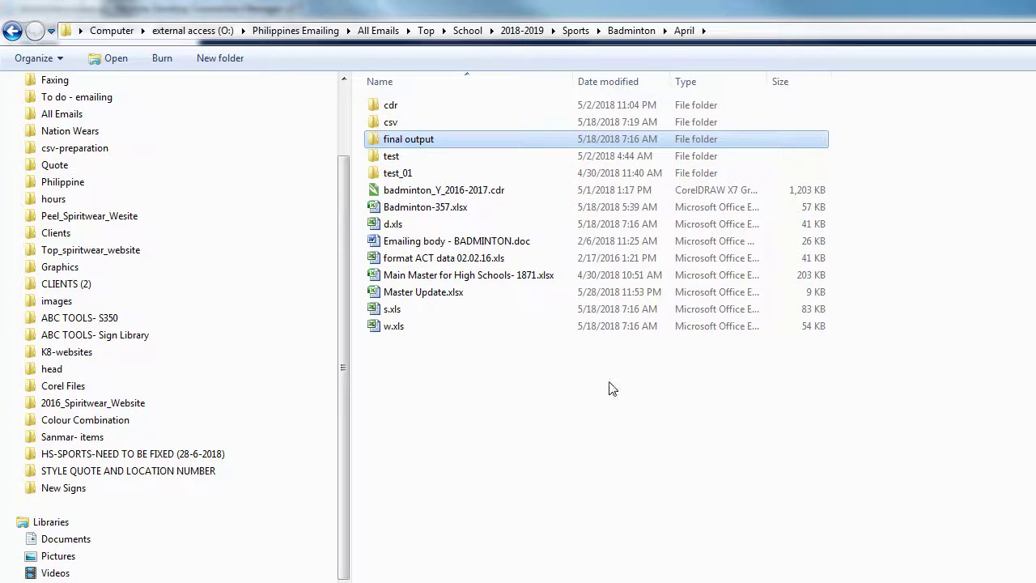
pyautogui.click(631, 31)
# Step: Paste final output into September, go up to Sports, and cancel the 1.77 GB copy
pyautogui.doubleClick(413, 124)
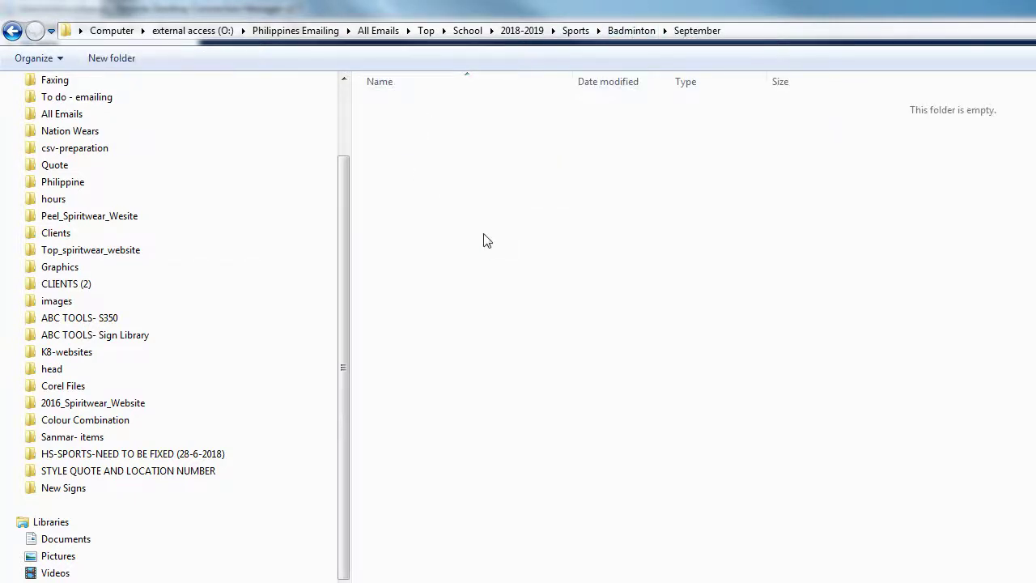
pyautogui.hotkey('ctrl', 'v')
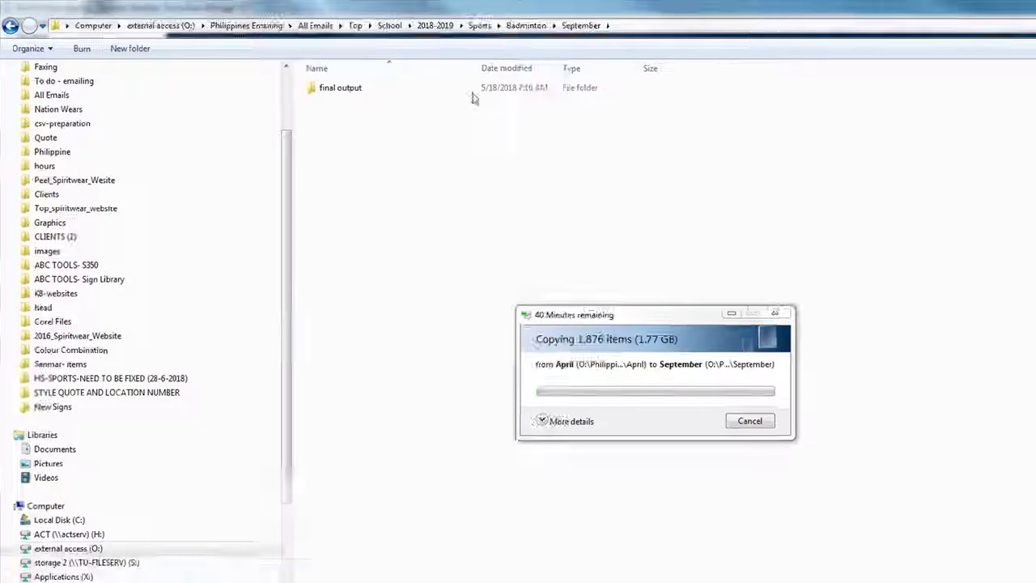
pyautogui.click(526, 25)
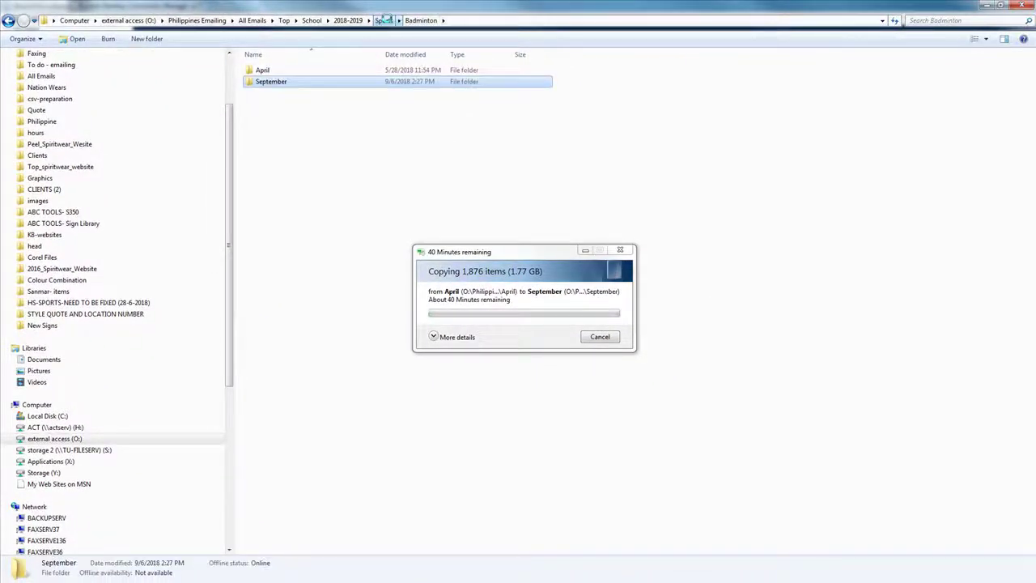
pyautogui.click(383, 20)
pyautogui.click(611, 341)
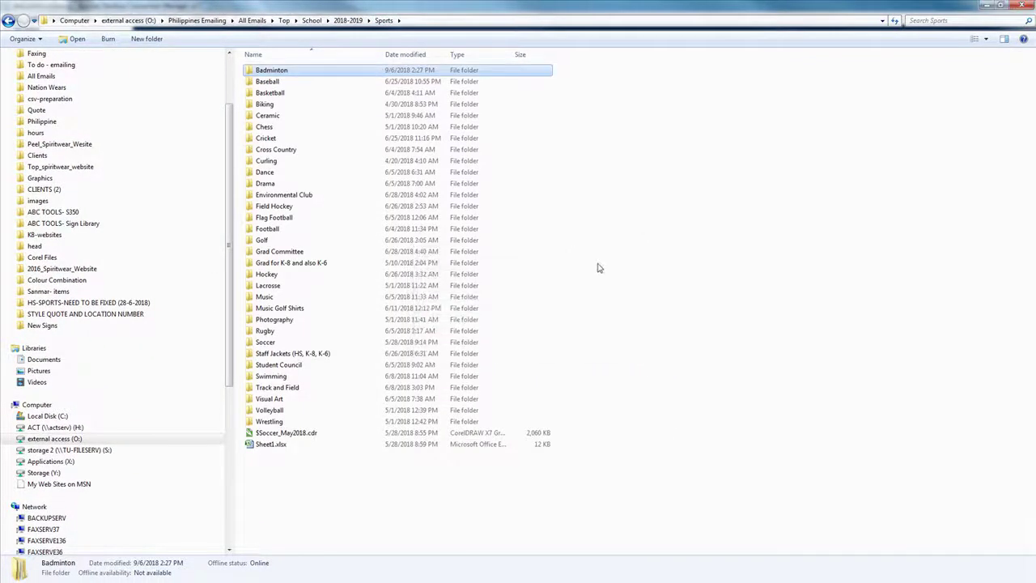
# Step: Navigate into Baseball's June folder in the Sports emails
pyautogui.doubleClick(269, 83)
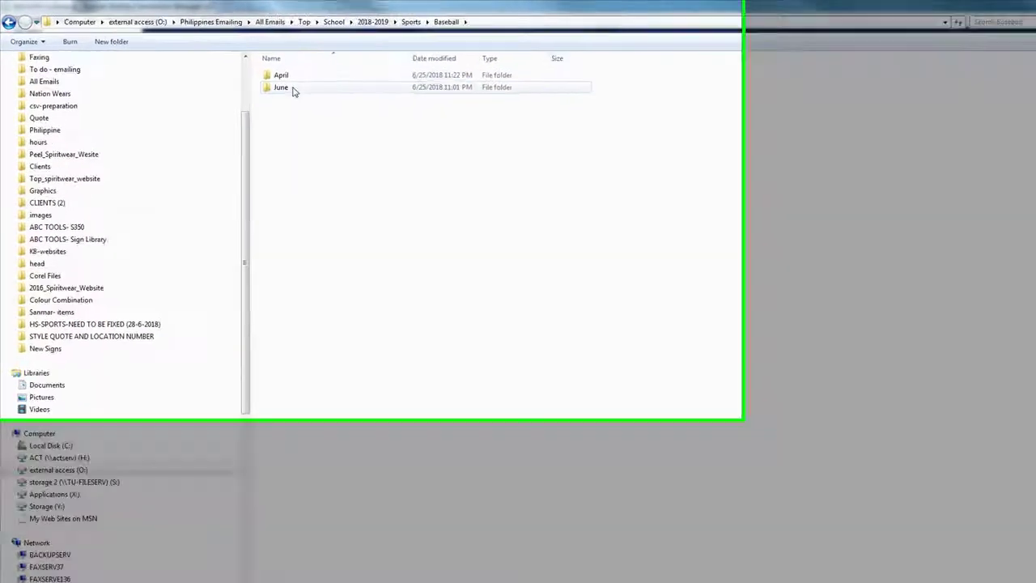
pyautogui.doubleClick(407, 111)
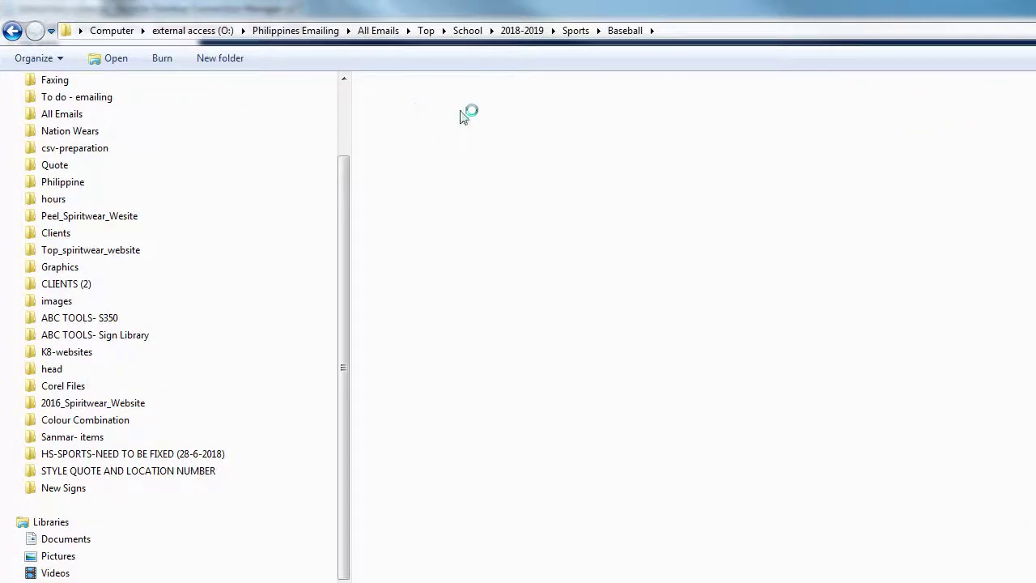
pyautogui.click(576, 30)
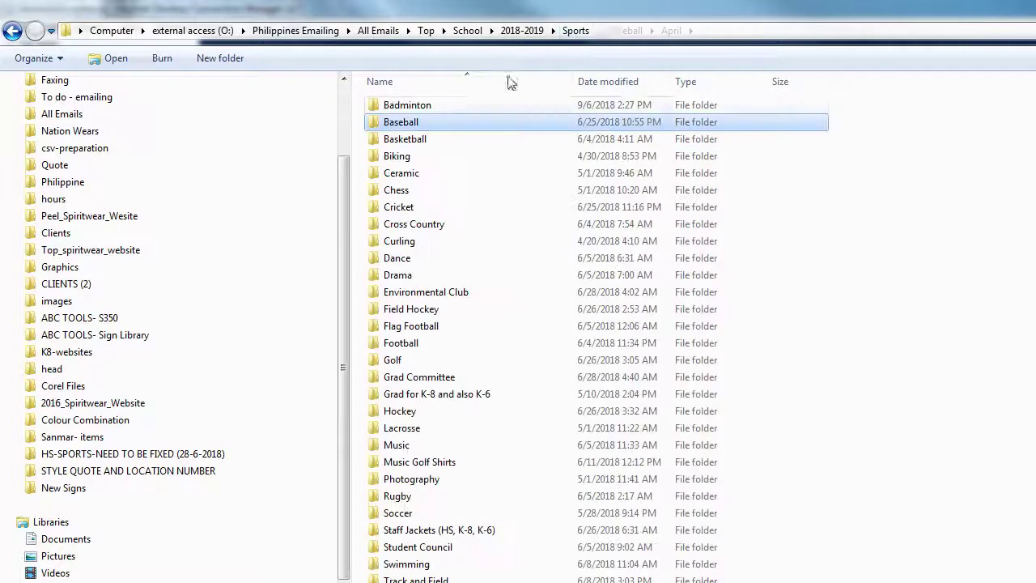
pyautogui.doubleClick(411, 123)
pyautogui.doubleClick(403, 122)
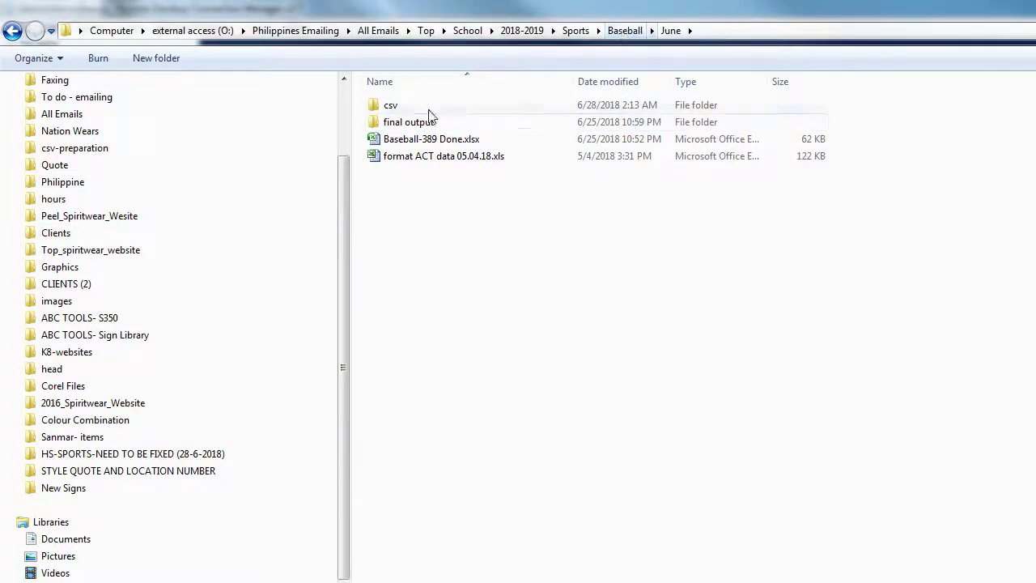
# Step: Review final output and its Double subfolder, select contacts.xls, then return to June
pyautogui.moveTo(416, 123)
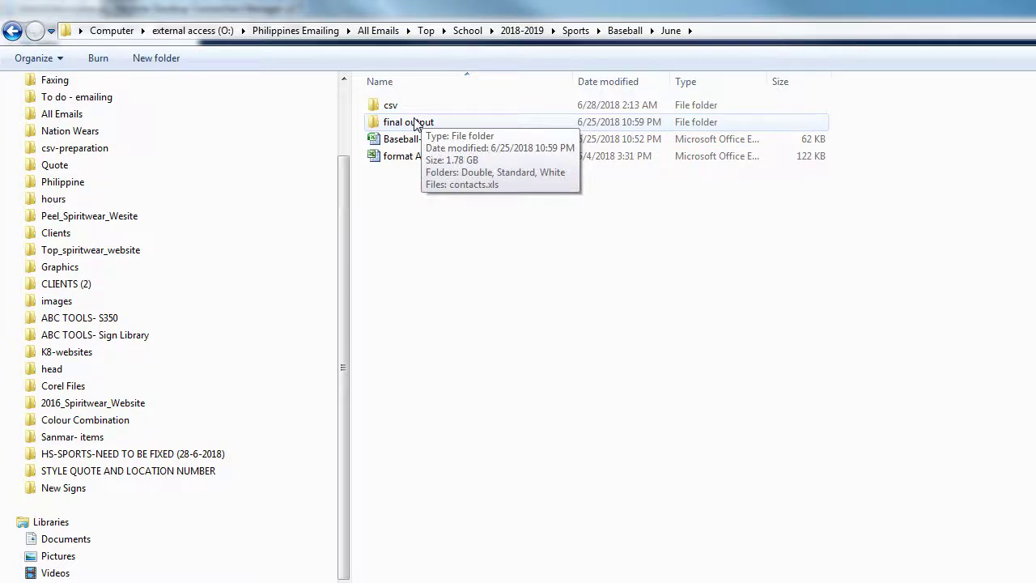
pyautogui.doubleClick(415, 123)
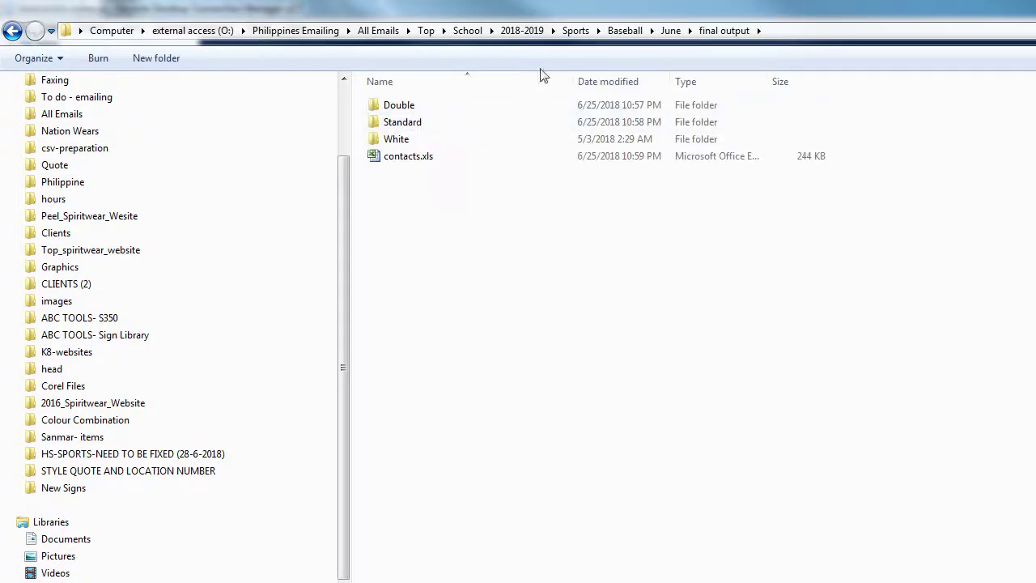
pyautogui.doubleClick(390, 109)
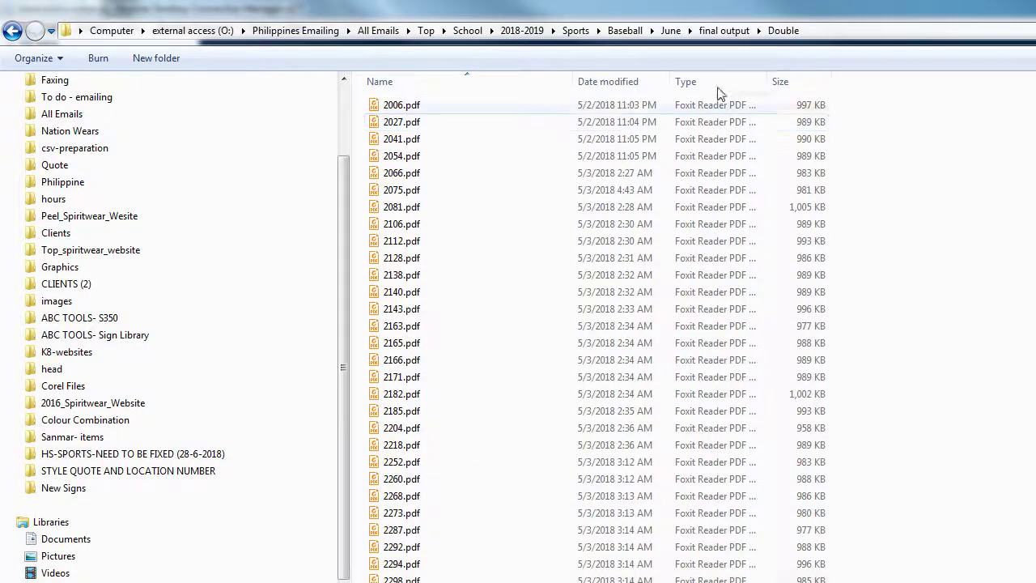
pyautogui.click(728, 31)
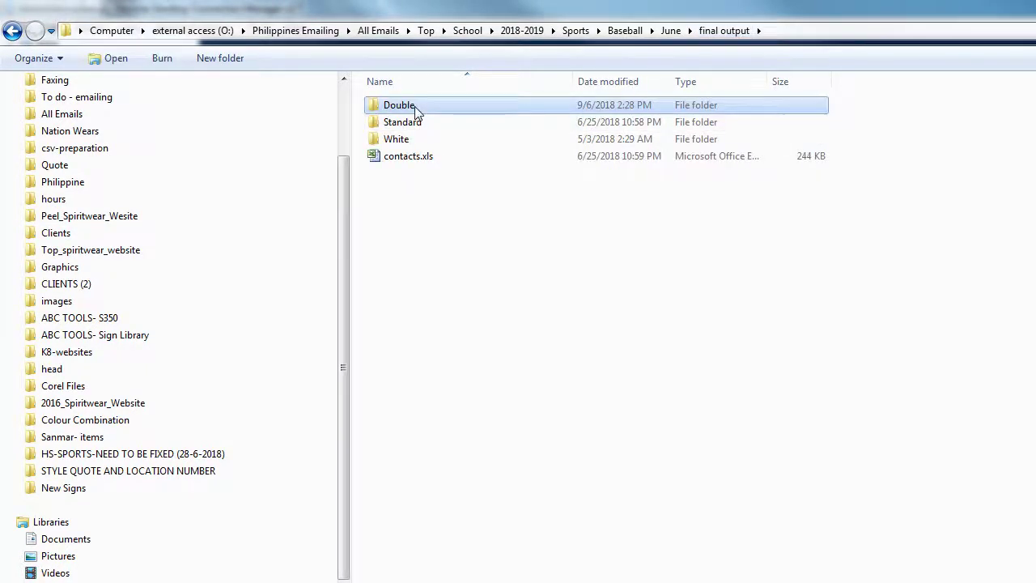
pyautogui.moveTo(468, 186)
pyautogui.mouseDown()
pyautogui.moveTo(365, 167)
pyautogui.moveTo(369, 157)
pyautogui.mouseUp()
pyautogui.click(476, 403)
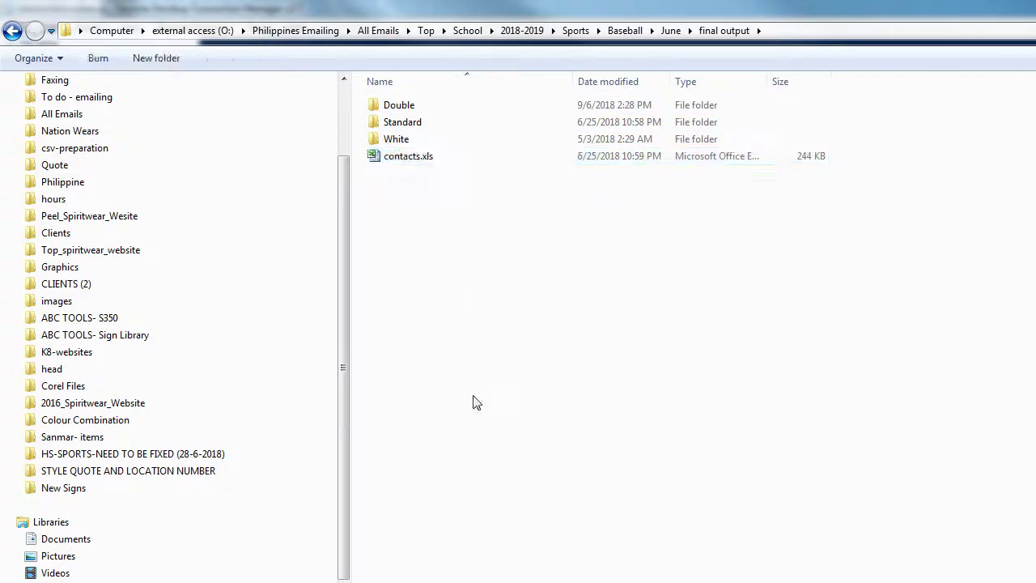
pyautogui.moveTo(397, 158); pyautogui.dragTo(353, 155)
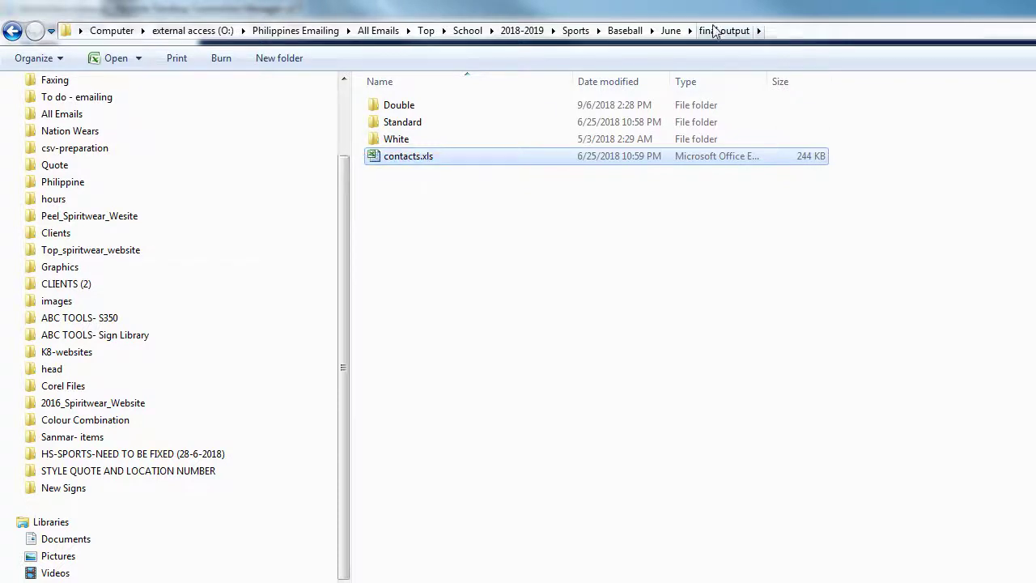
pyautogui.click(672, 31)
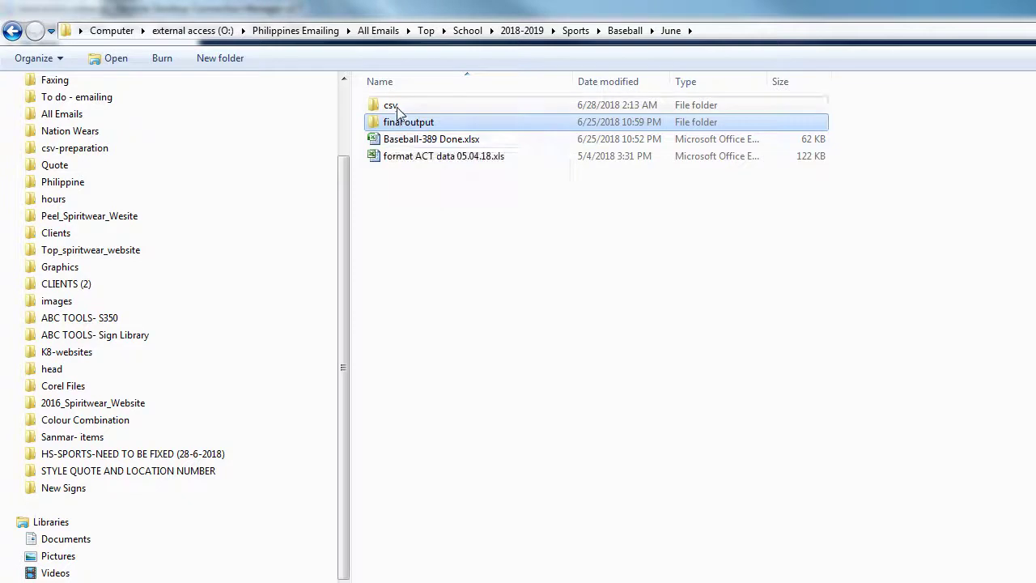
pyautogui.click(538, 244)
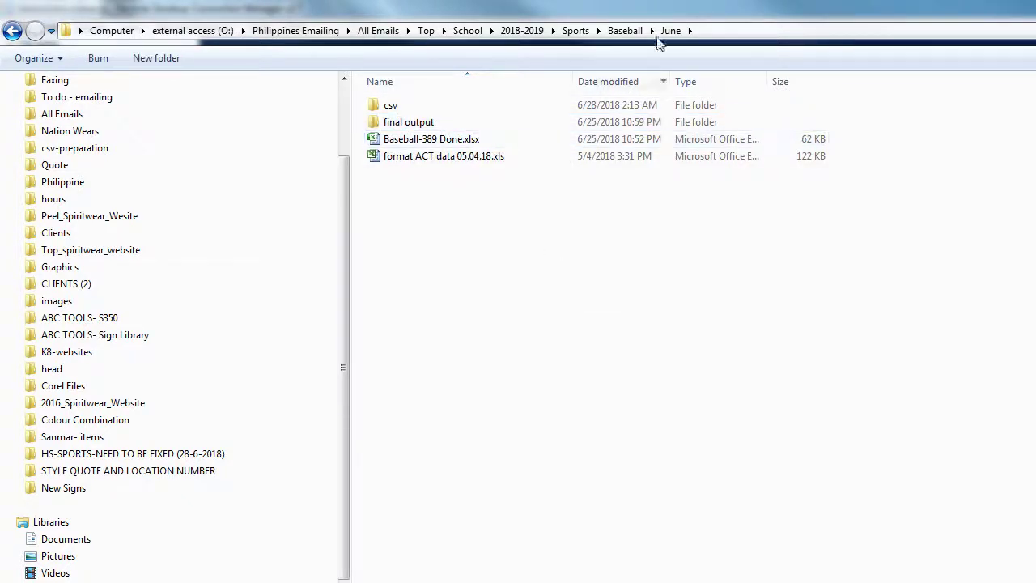
# Step: Delete contacts.xls from Badminton > September > final output
pyautogui.click(577, 33)
pyautogui.doubleClick(422, 109)
pyautogui.doubleClick(421, 130)
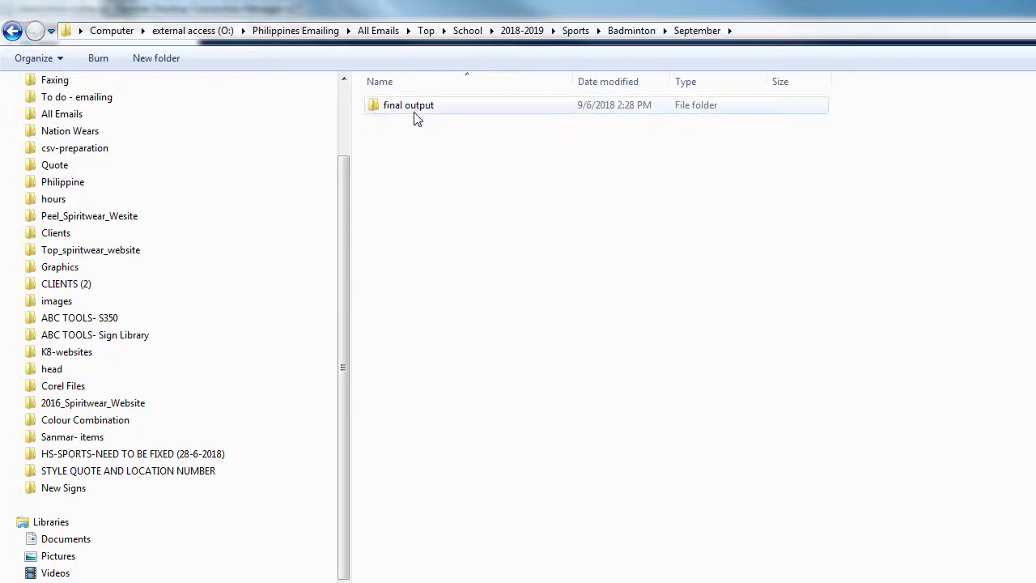
pyautogui.click(419, 113)
pyautogui.doubleClick(419, 113)
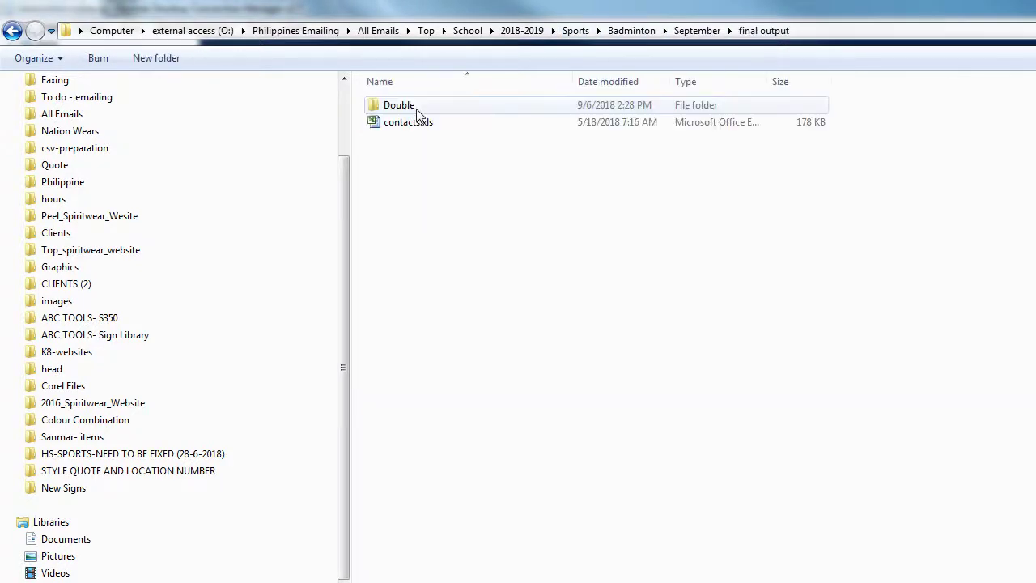
pyautogui.click(400, 123)
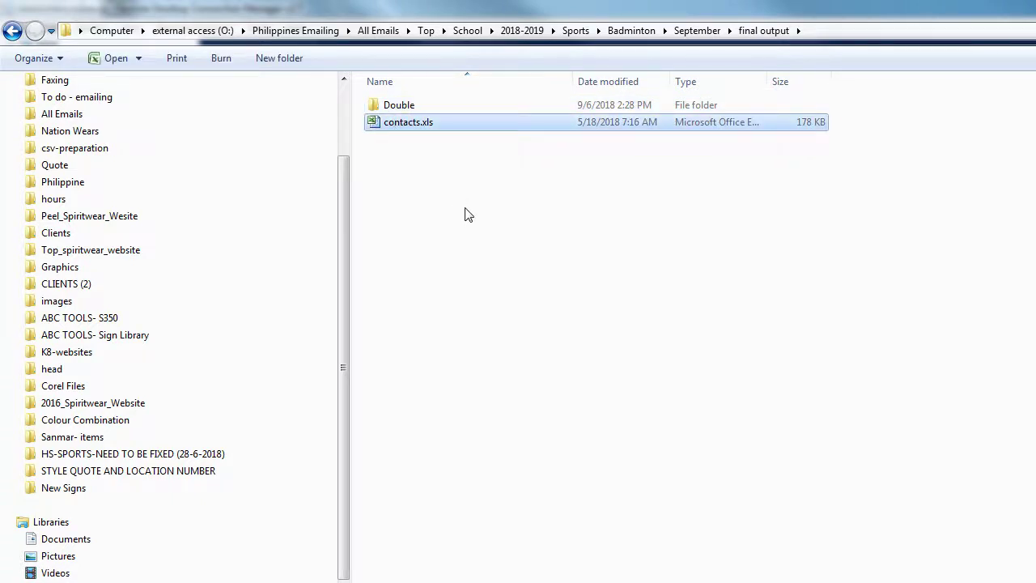
pyautogui.press('Delete')
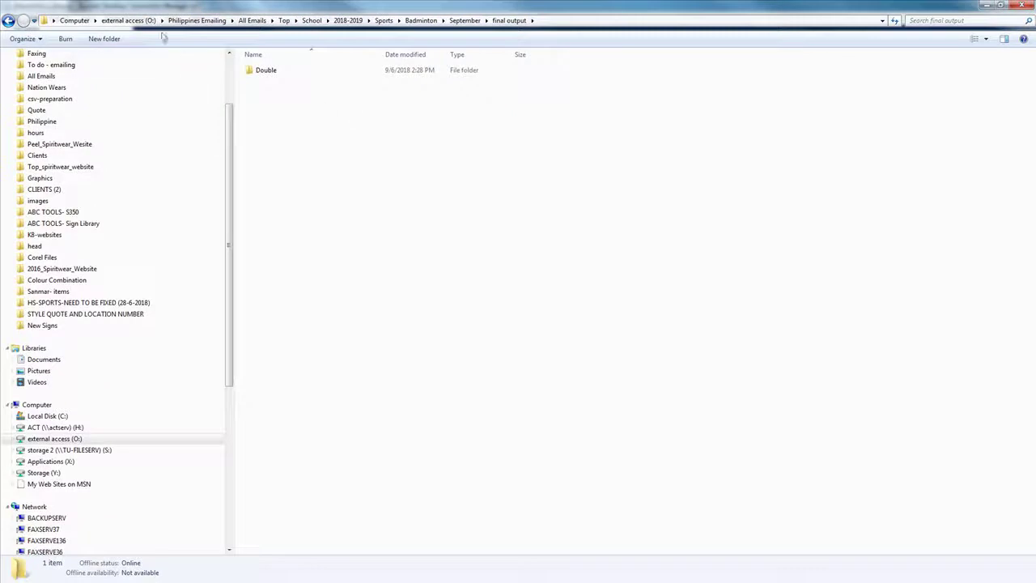
# Step: Create folders named White and standard inside final output
pyautogui.click(105, 38)
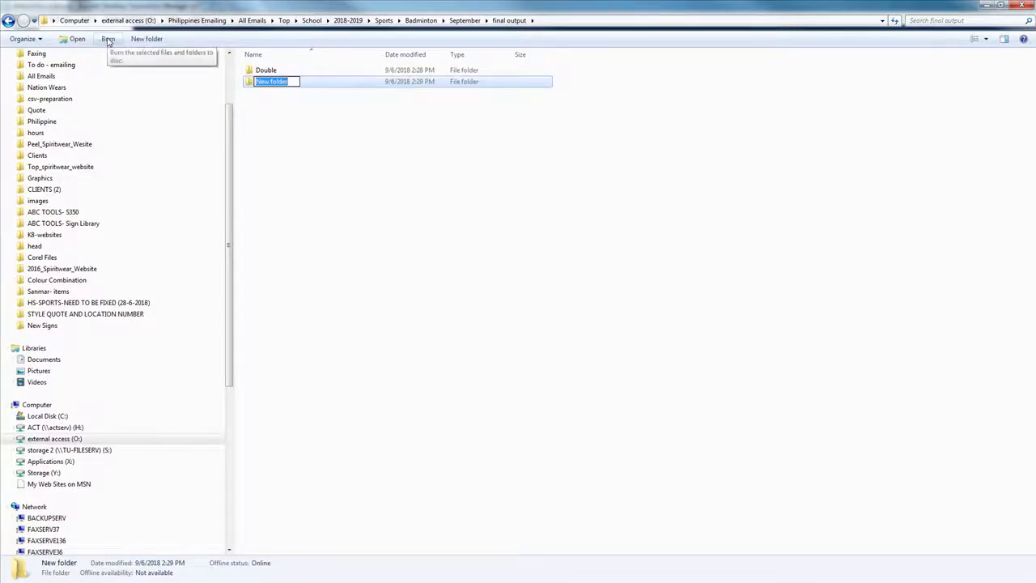
pyautogui.write('White')
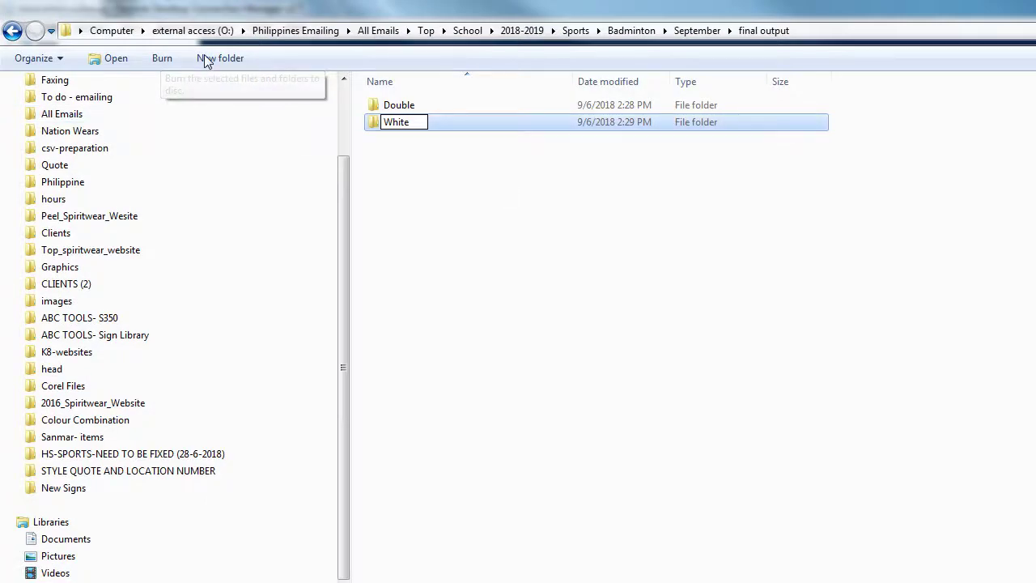
pyautogui.click(204, 55)
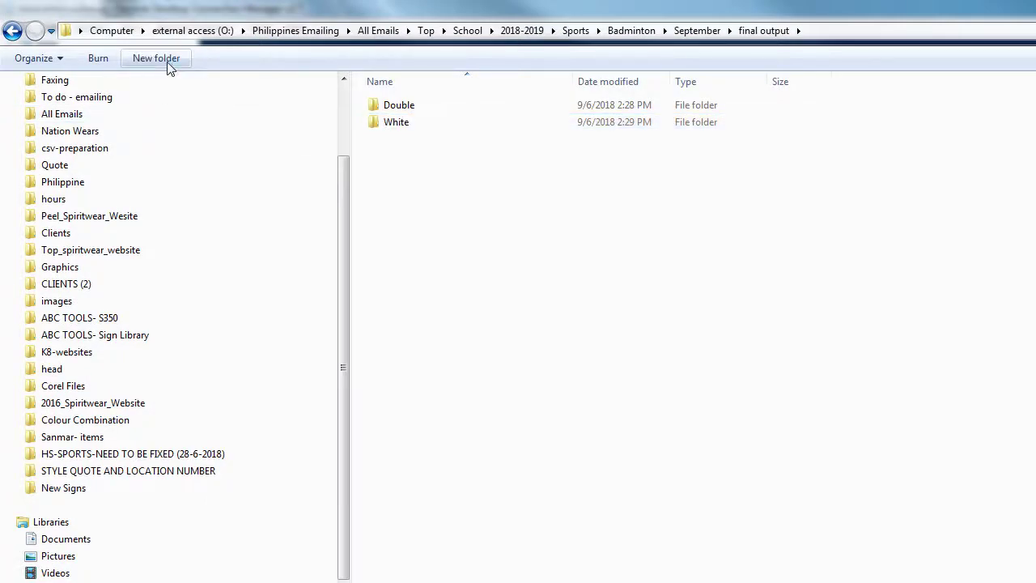
pyautogui.click(169, 66)
pyautogui.write('standard')
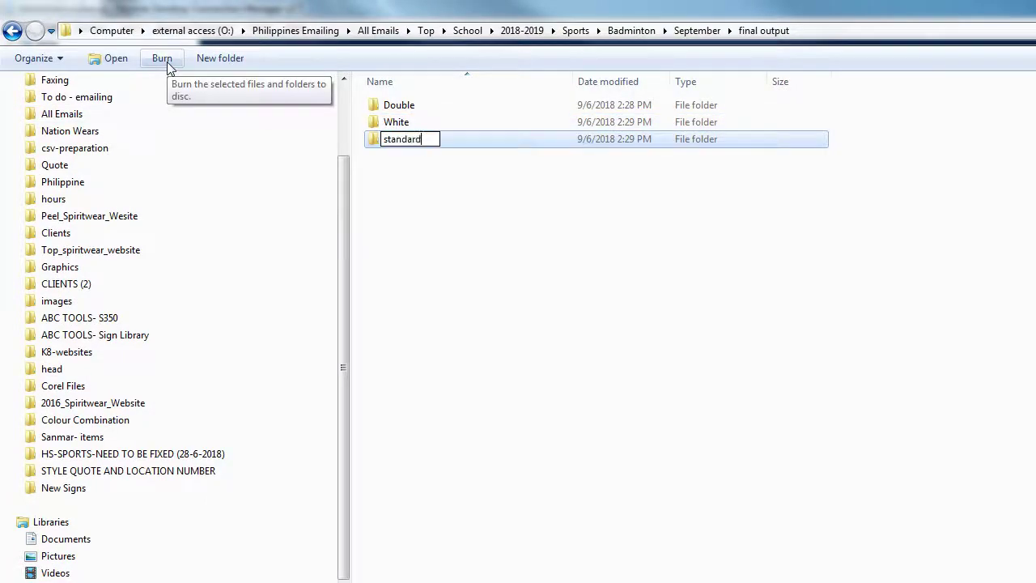
pyautogui.press('Return')
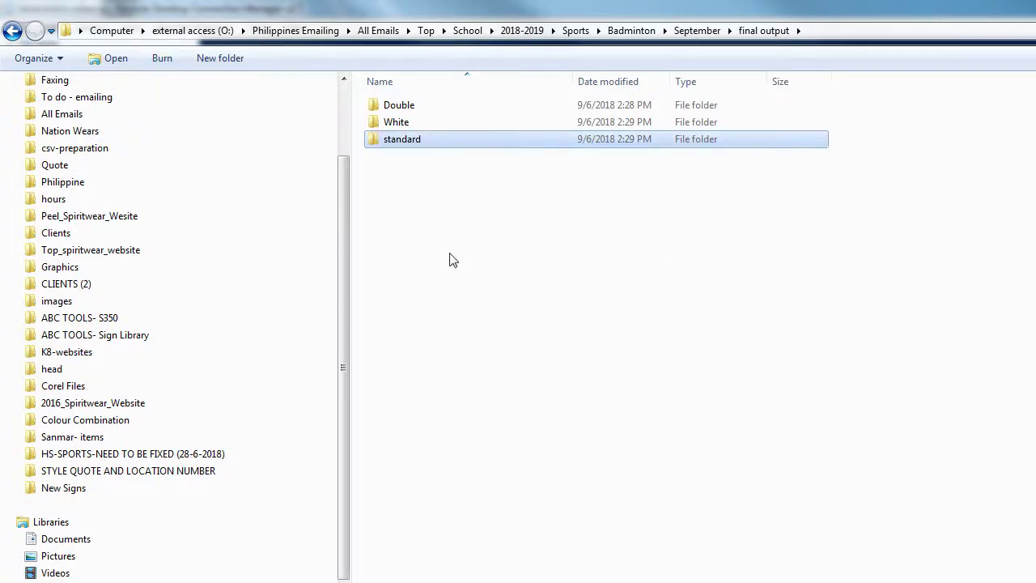
pyautogui.click(603, 288)
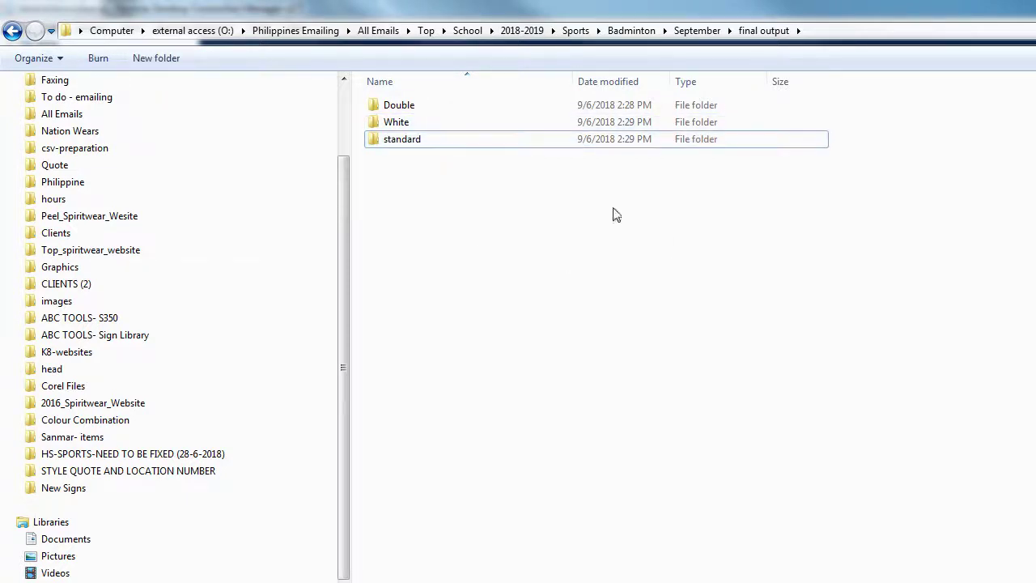
# Step: Create a csv folder in the September folder
pyautogui.click(688, 36)
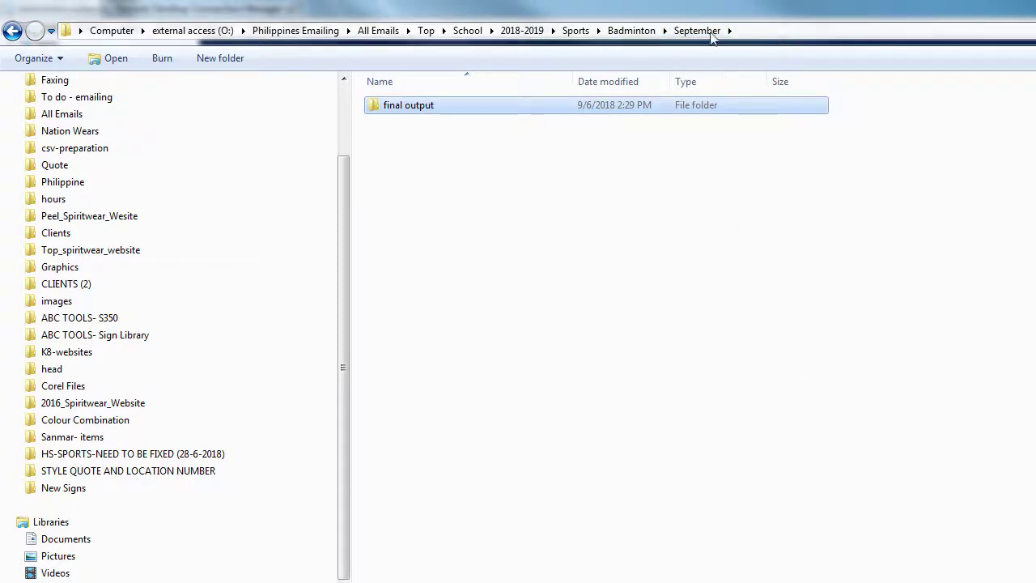
pyautogui.click(219, 59)
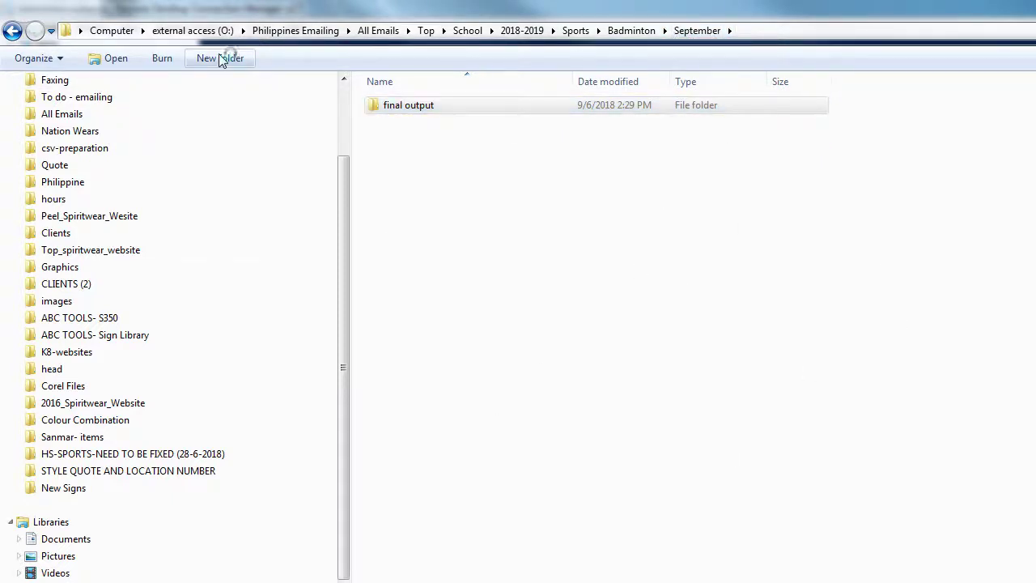
pyautogui.write('csv')
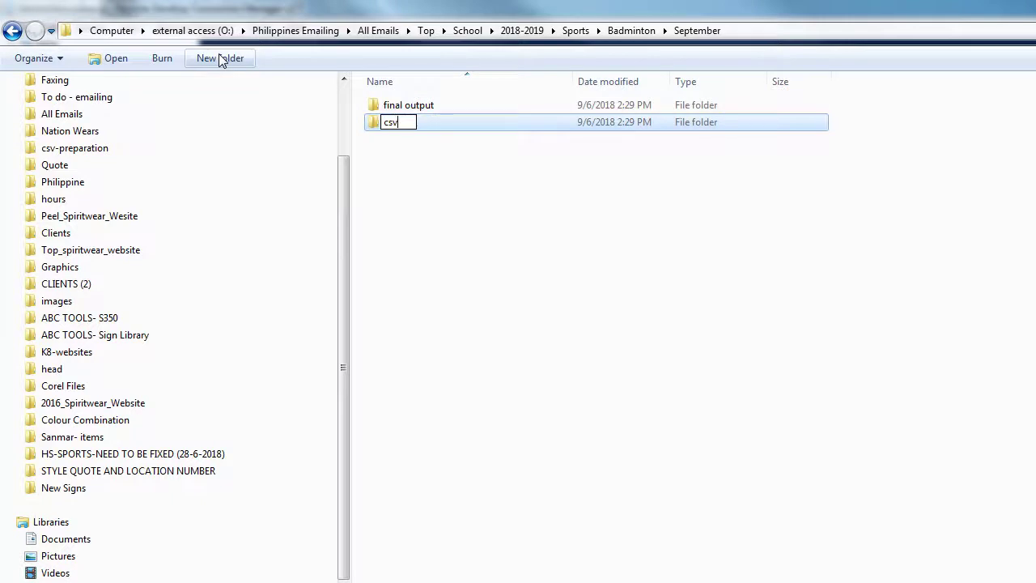
pyautogui.click(528, 197)
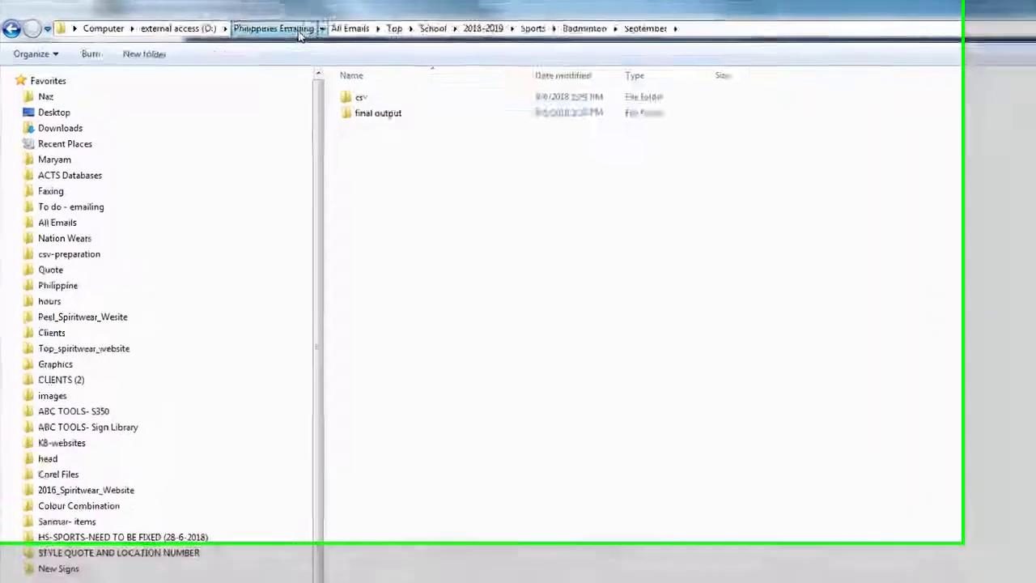
# Step: Open To do - emailing > Data -Schools > High Schools in a repositioned window
pyautogui.click(215, 23)
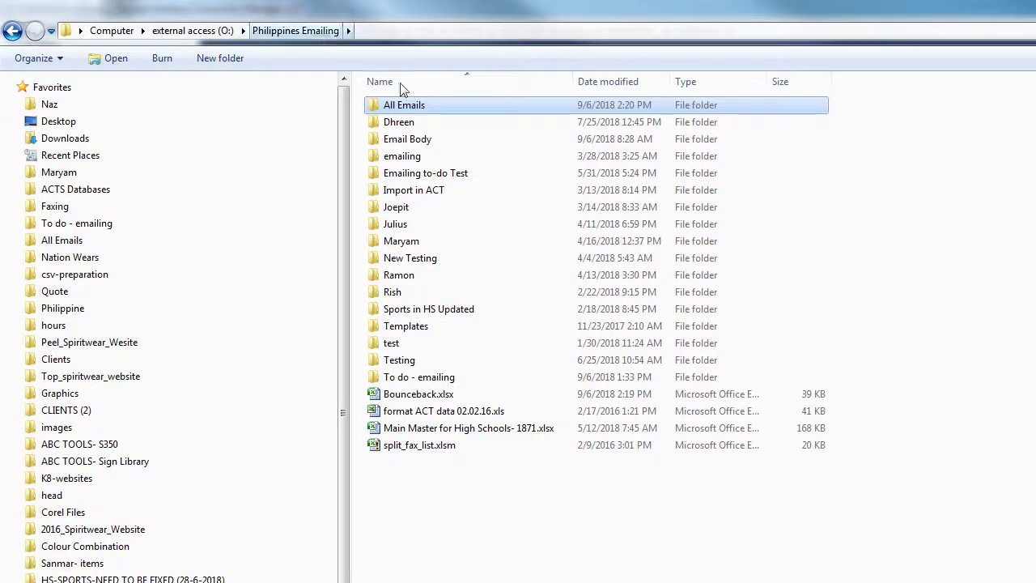
pyautogui.doubleClick(443, 381)
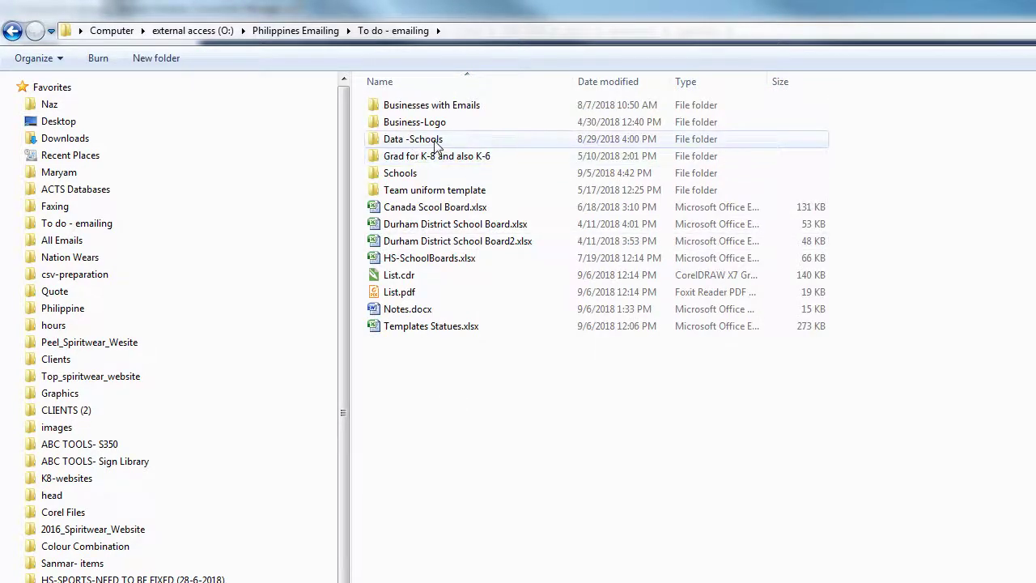
pyautogui.doubleClick(435, 141)
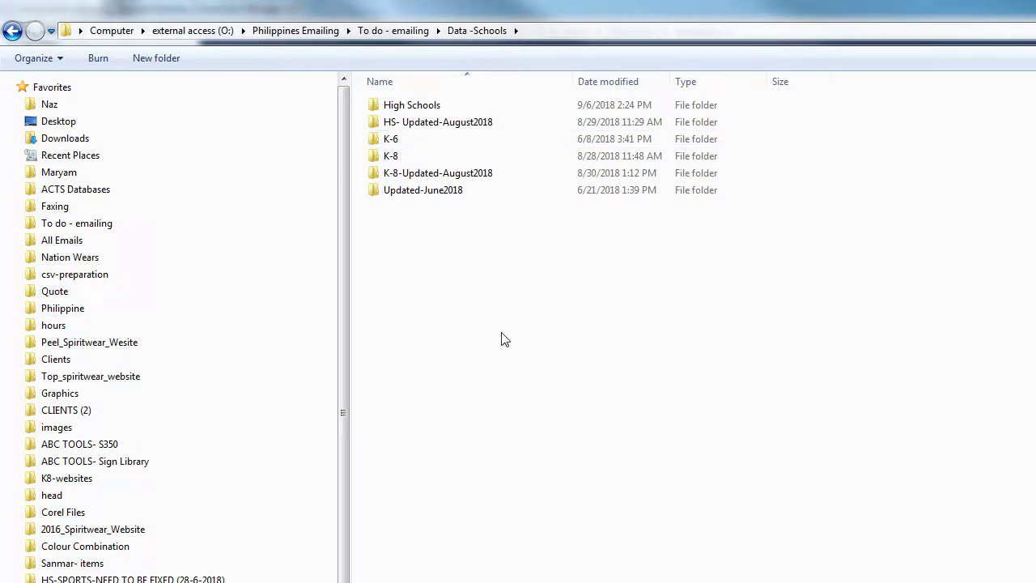
pyautogui.doubleClick(415, 110)
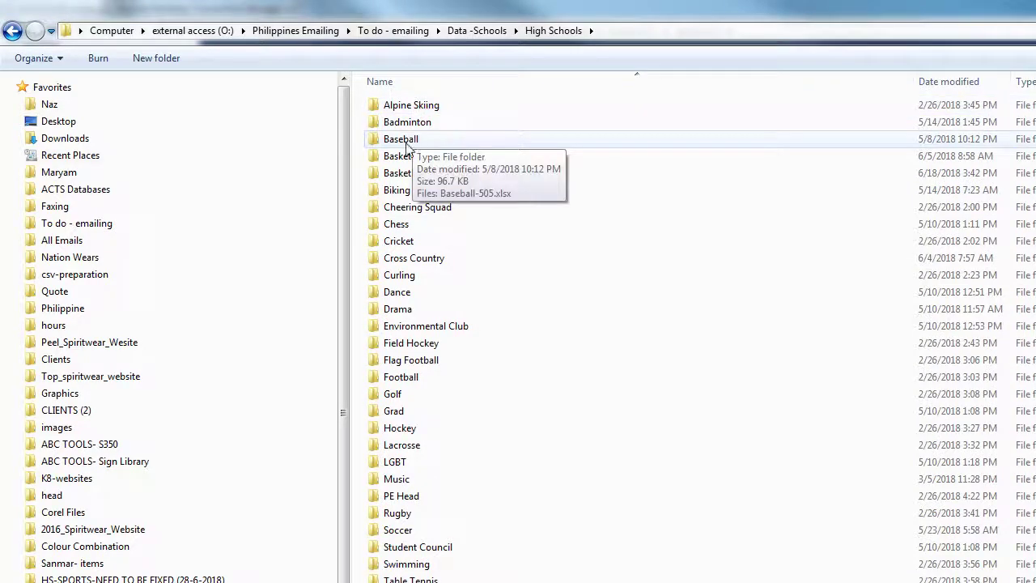
pyautogui.moveTo(963, 9); pyautogui.dragTo(908, 157)
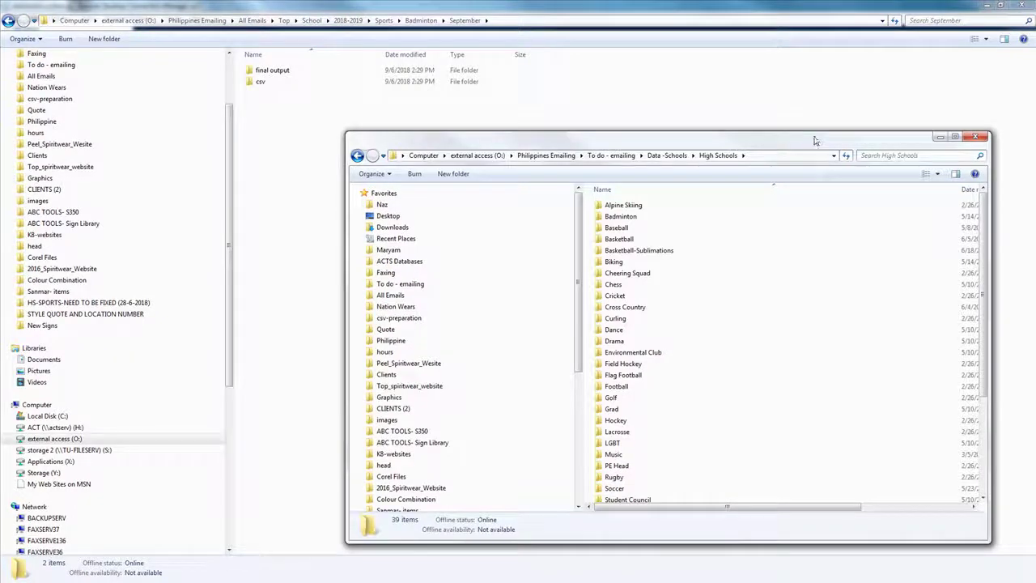
pyautogui.moveTo(816, 142); pyautogui.dragTo(636, 41)
# Step: Paste Badminton-489.xlsx from High Schools' Badminton folder into Badminton's September folder
pyautogui.click(450, 116)
pyautogui.doubleClick(450, 116)
pyautogui.click(450, 108)
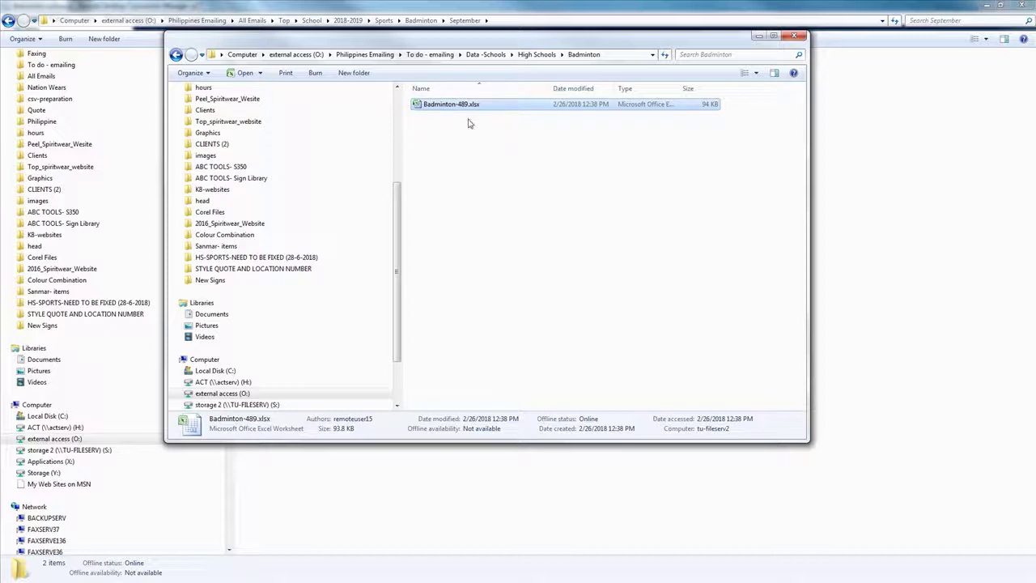
pyautogui.click(394, 447)
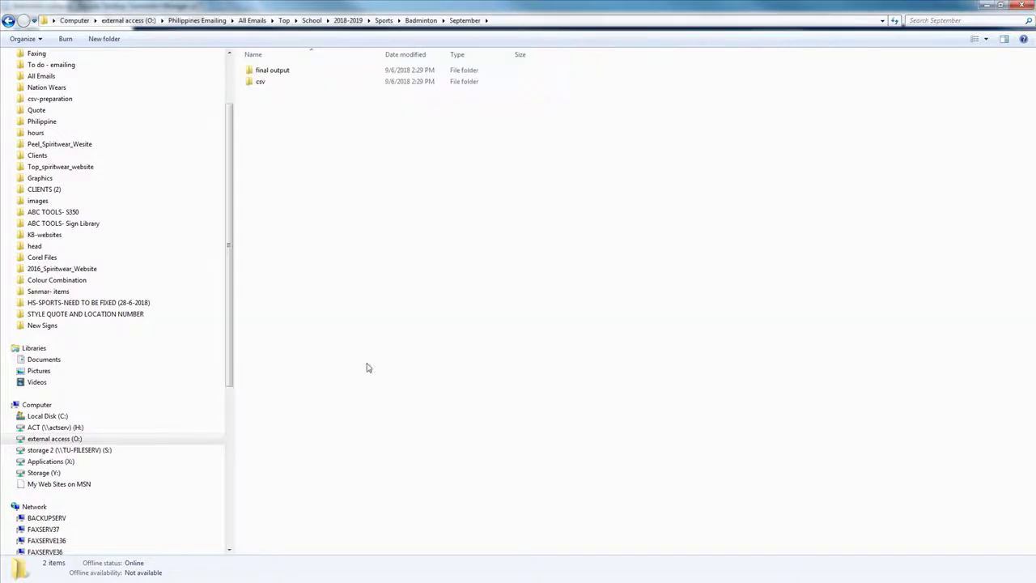
pyautogui.hotkey('ctrl', 'v')
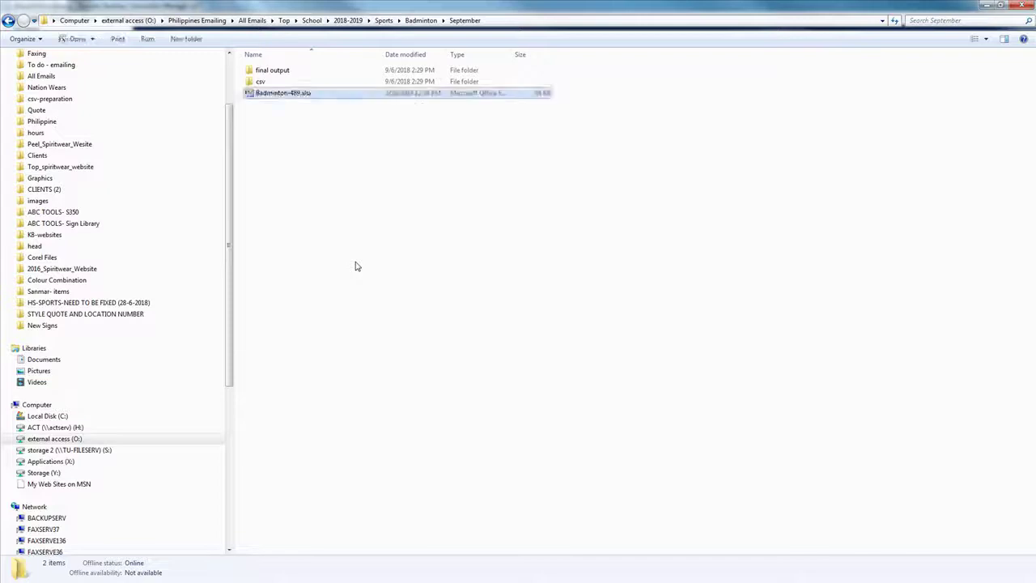
# Step: Open Badminton-489.xlsx and sort the whole table by Company A to Z
pyautogui.doubleClick(283, 93)
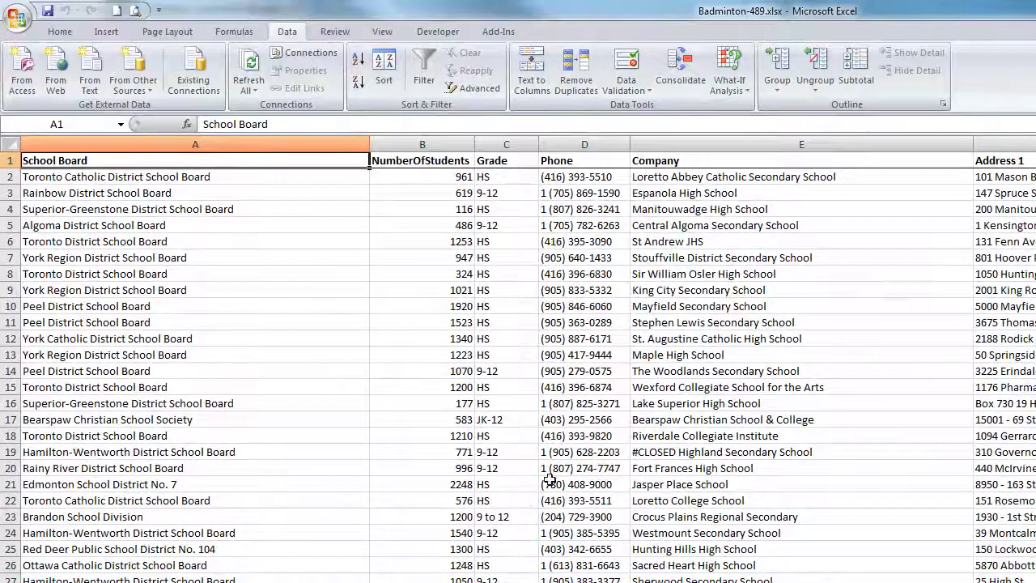
pyautogui.click(680, 144)
pyautogui.click(424, 69)
pyautogui.click(965, 161)
pyautogui.click(842, 176)
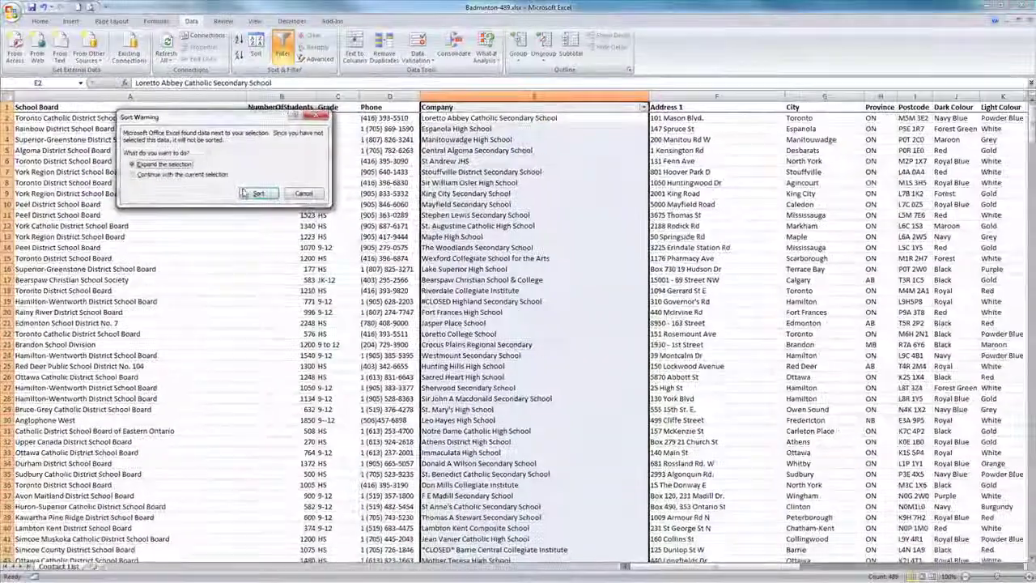
pyautogui.click(244, 193)
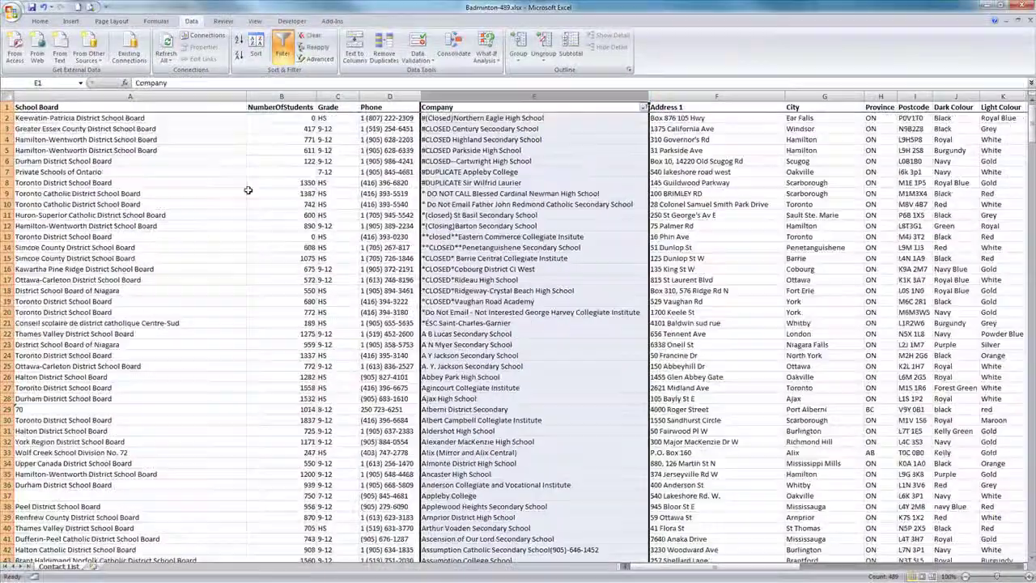
# Step: Delete rows 2–21 holding the closed and do-not-call schools
pyautogui.click(459, 118)
pyautogui.moveTo(6, 118); pyautogui.dragTo(7, 322)
pyautogui.rightClick(55, 248)
pyautogui.click(109, 324)
pyautogui.moveTo(671, 567)
pyautogui.mouseDown()
pyautogui.moveTo(698, 571)
pyautogui.moveTo(684, 571)
pyautogui.mouseUp()
# Step: Sort the whole table by Province A to Z, expanding the selection
pyautogui.click(535, 96)
pyautogui.click(283, 49)
pyautogui.click(283, 48)
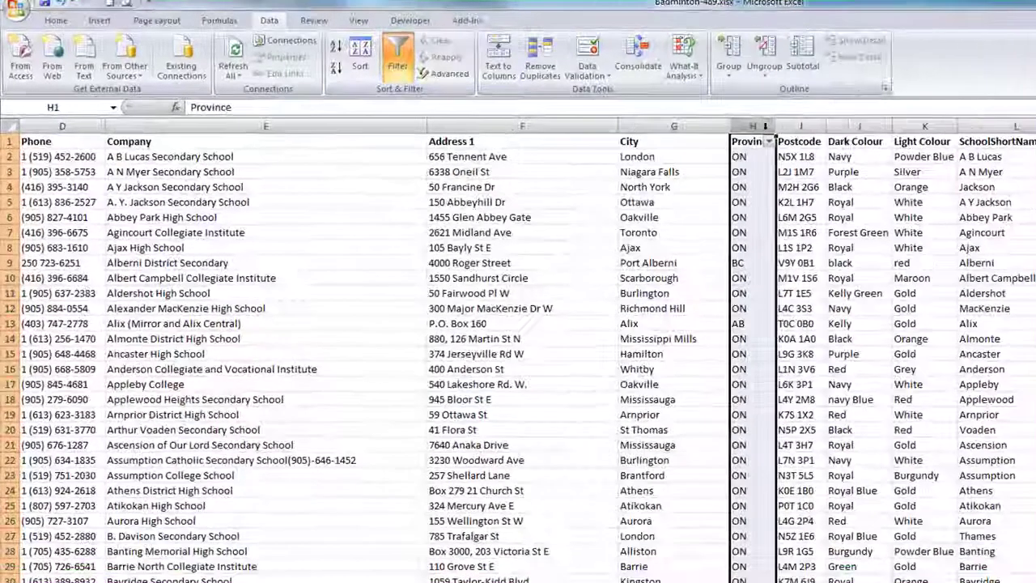
pyautogui.click(768, 141)
pyautogui.click(669, 155)
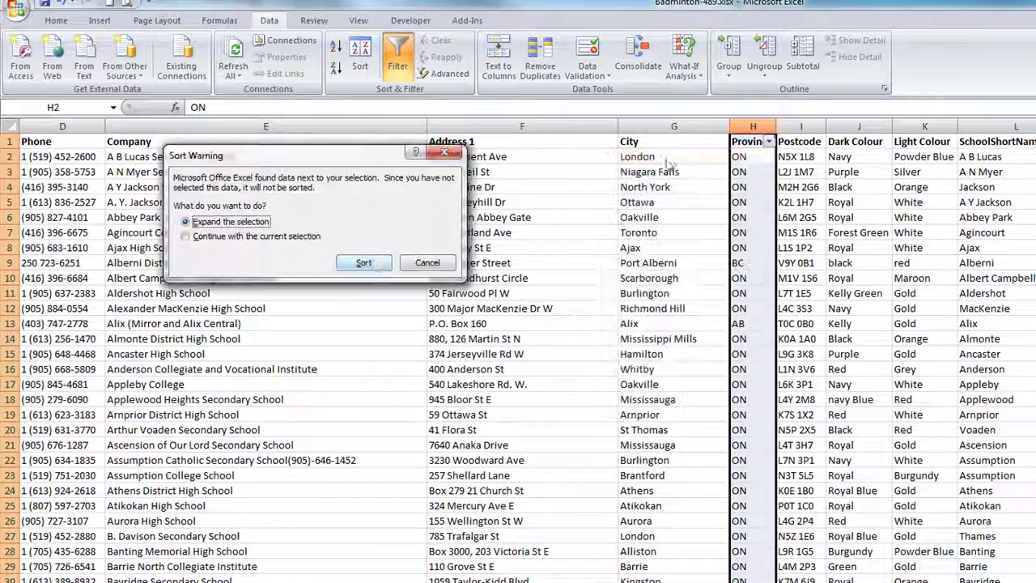
pyautogui.click(364, 262)
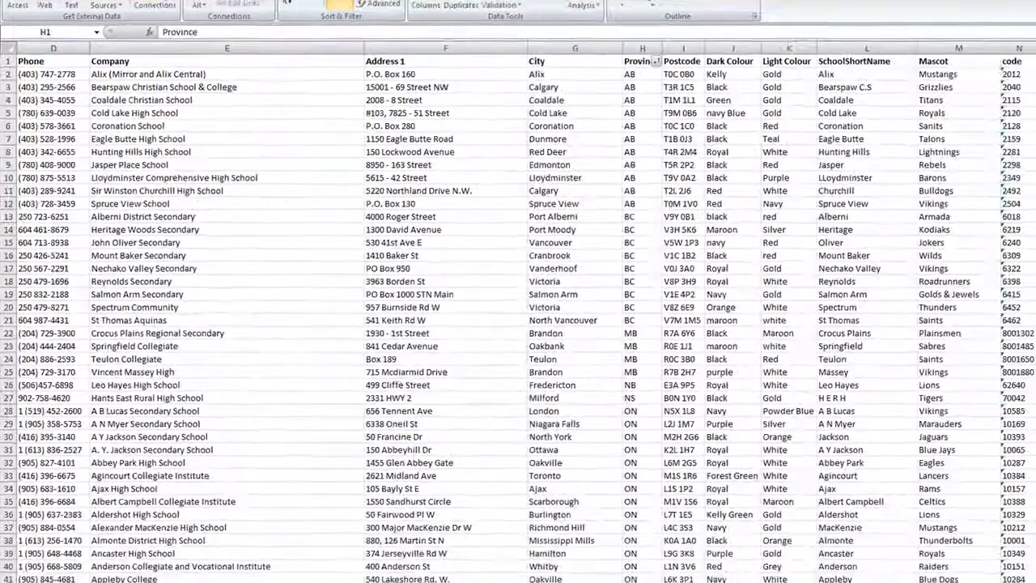
# Step: Switch to Notes.docx and review the no-email-to-NE/NB/PE/SK and Unsubscribes reminders
pyautogui.hotkey('alt', 'Tab')
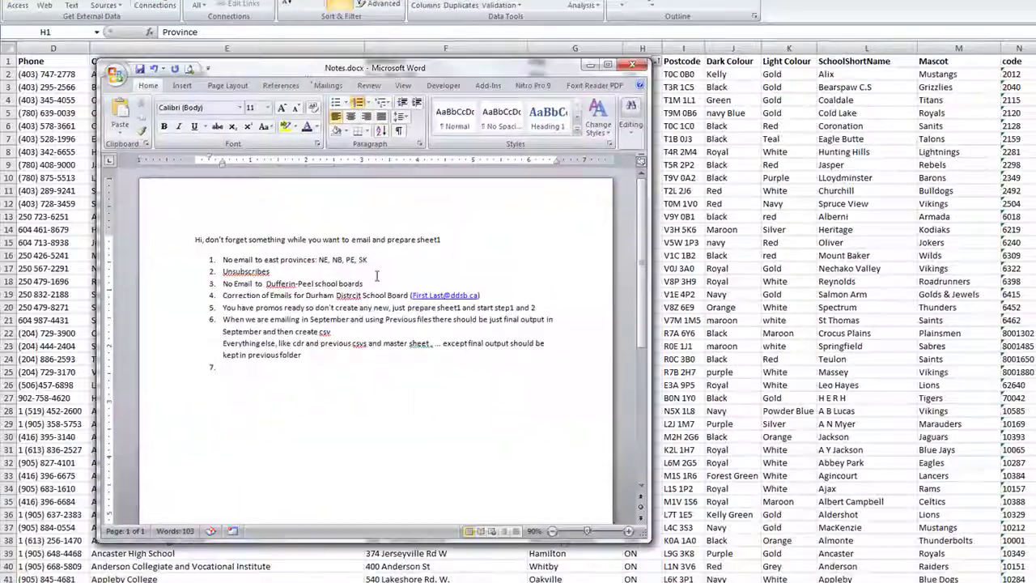
pyautogui.moveTo(222, 259); pyautogui.dragTo(317, 260)
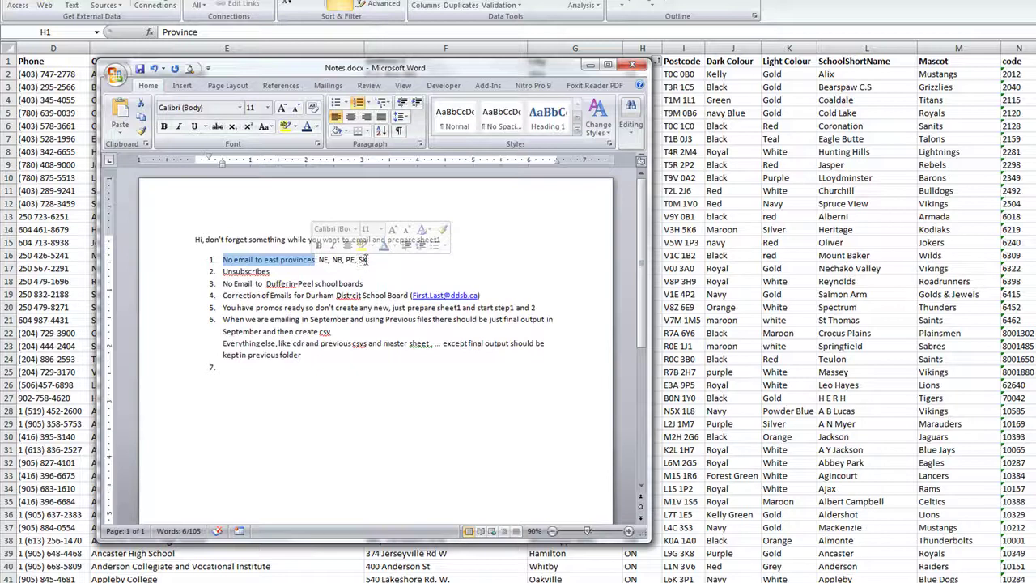
pyautogui.moveTo(370, 259); pyautogui.dragTo(318, 260)
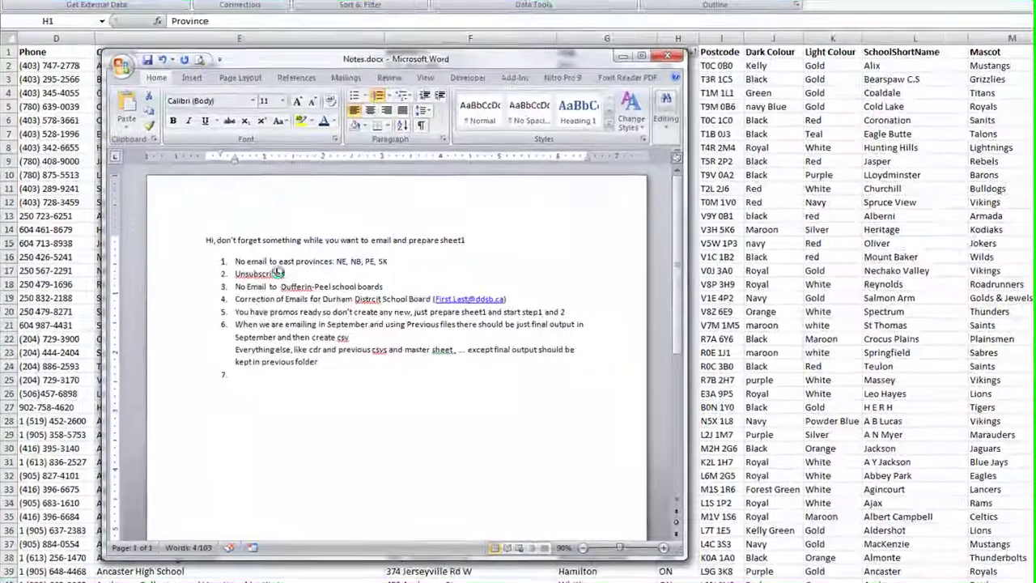
pyautogui.press('Down')
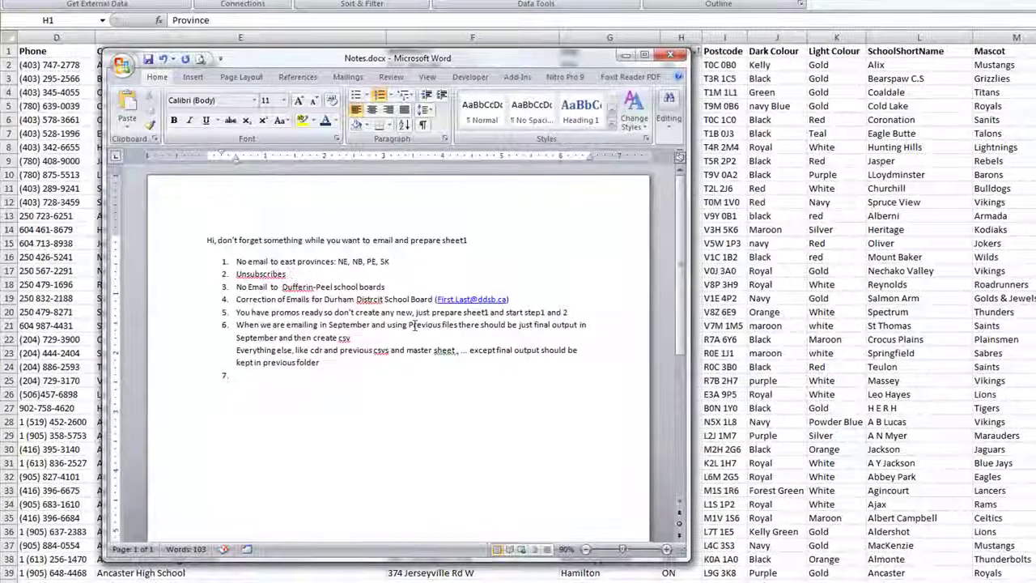
pyautogui.moveTo(292, 273); pyautogui.dragTo(237, 269)
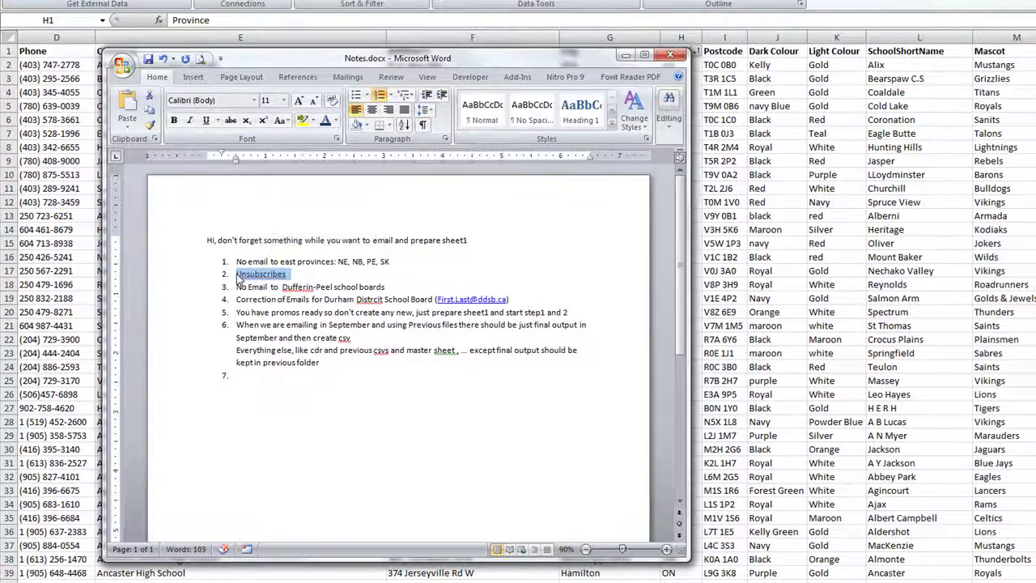
pyautogui.click(237, 273)
pyautogui.moveTo(236, 274); pyautogui.dragTo(297, 272)
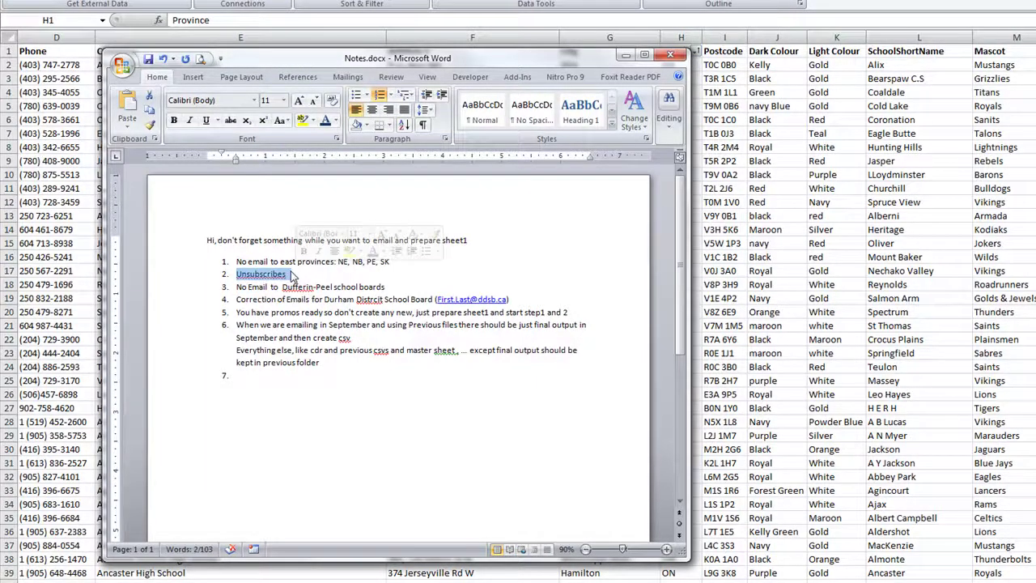
pyautogui.click(284, 288)
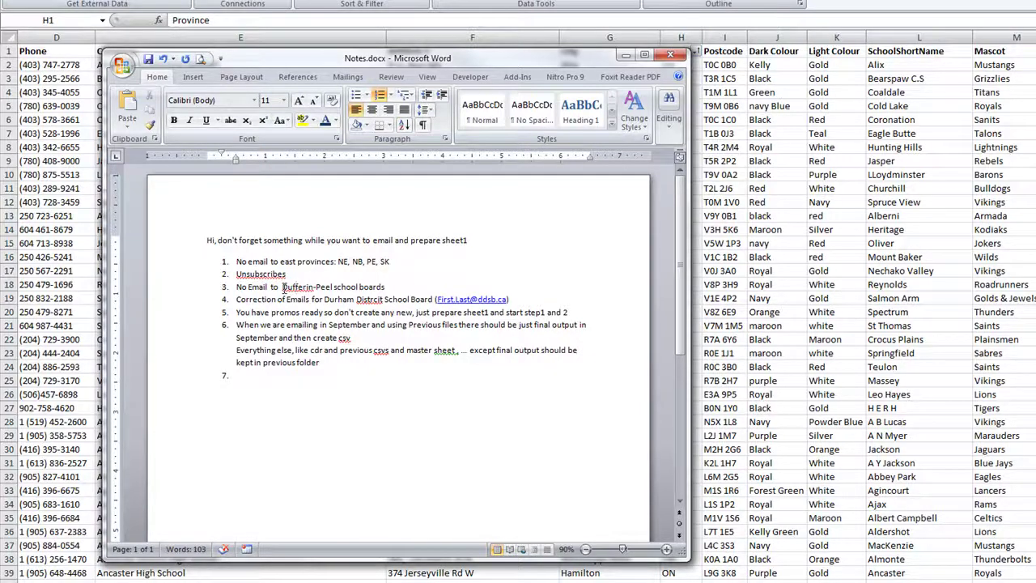
# Step: Append 'from TOP and FORWARD' to the Dufferin-Peel reminder and save Notes.docx
pyautogui.moveTo(283, 288); pyautogui.dragTo(400, 288)
pyautogui.click(399, 289)
pyautogui.write('from TOP and Forwar')
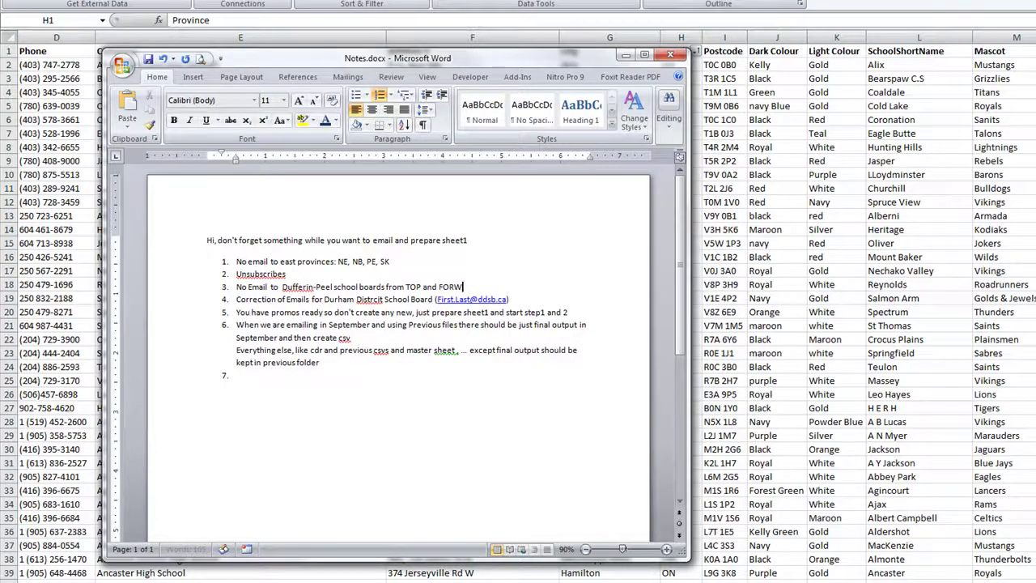
pyautogui.write('D')
pyautogui.hotkey('ctrl', 's')
# Step: Review the Durham reminder's e-mail link, then minimize Word back to the spreadsheet
pyautogui.moveTo(324, 299); pyautogui.dragTo(427, 302)
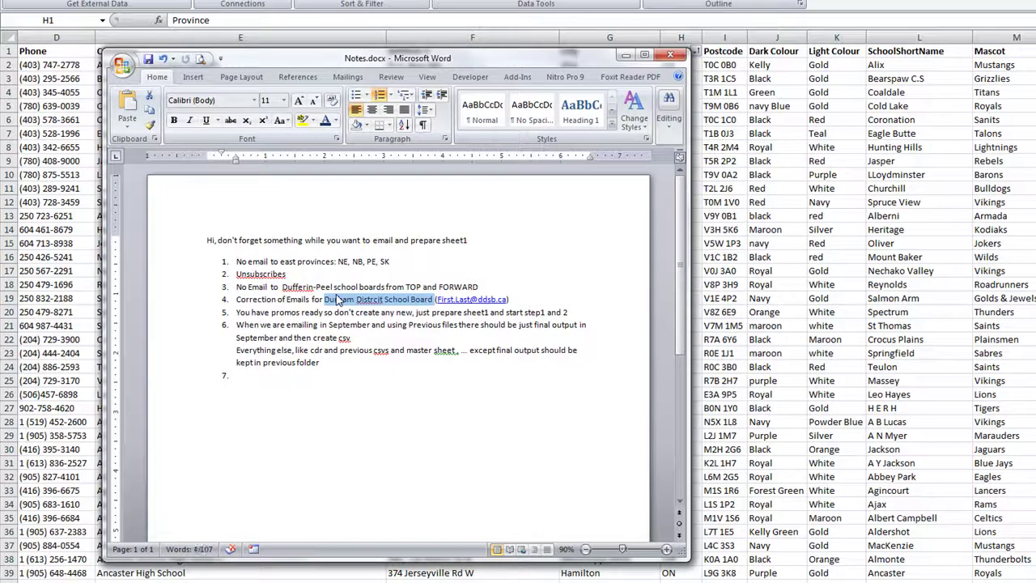
pyautogui.moveTo(511, 298); pyautogui.dragTo(459, 299)
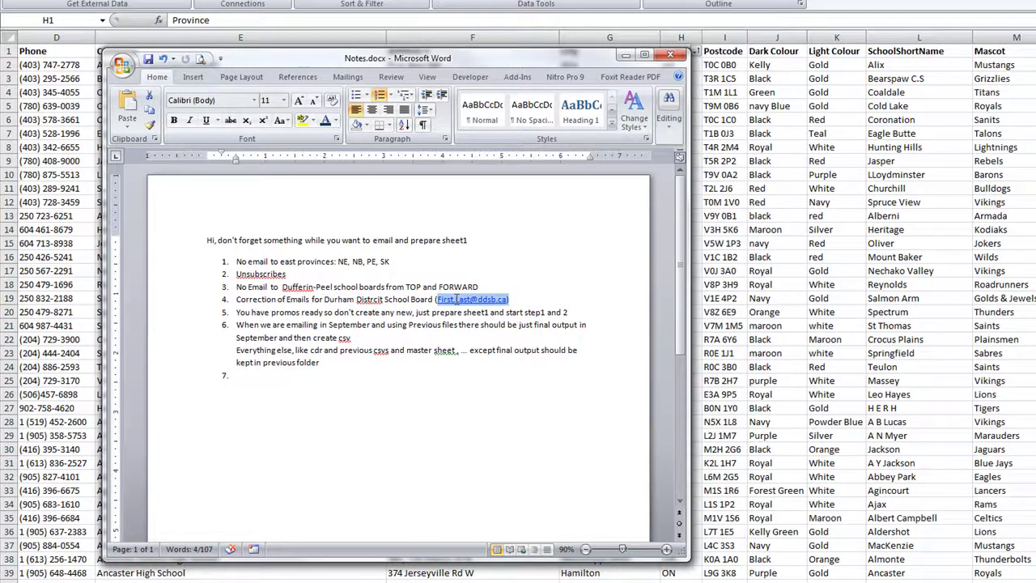
pyautogui.click(474, 301)
pyautogui.moveTo(476, 300); pyautogui.dragTo(497, 300)
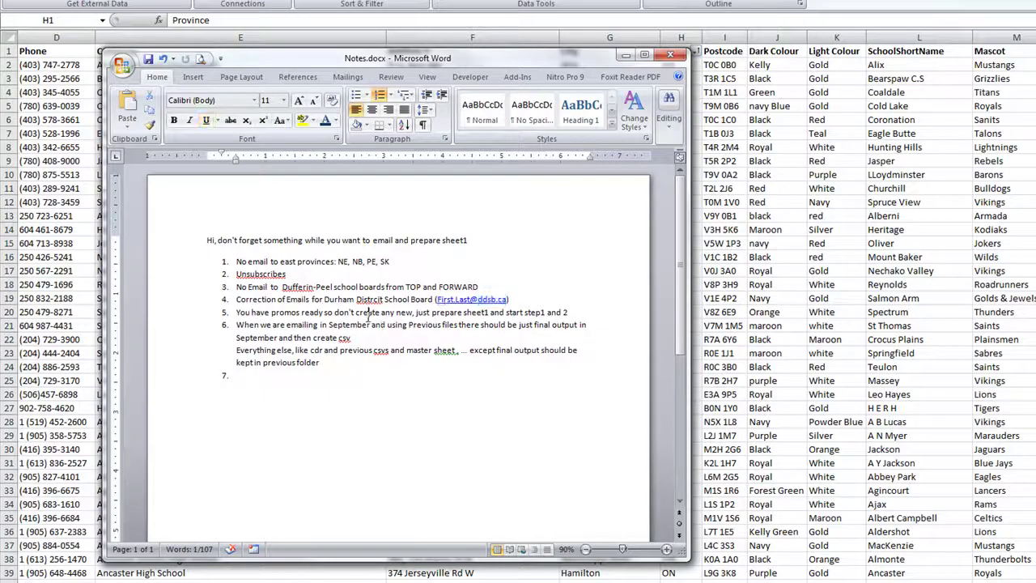
pyautogui.click(626, 55)
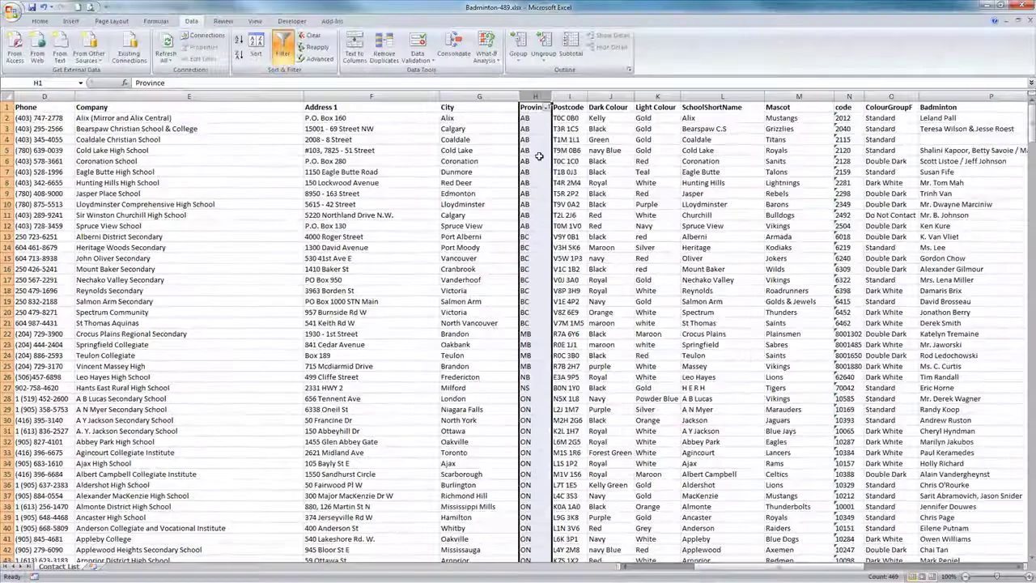
# Step: Delete the NB and NS school contact rows 26–27
pyautogui.scroll(-5, 539, 162)
pyautogui.scroll(2, 537, 175)
pyautogui.click(535, 291)
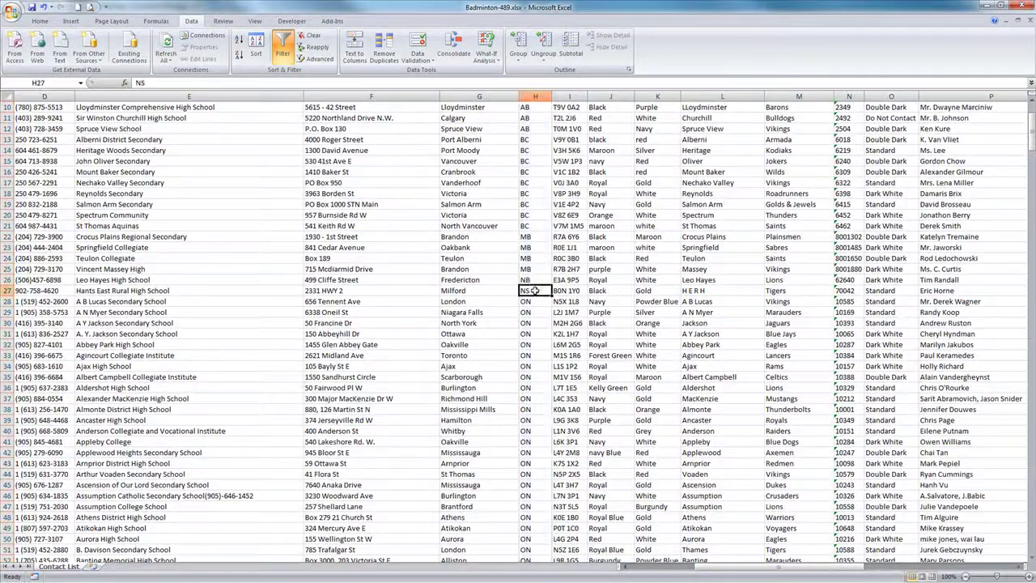
pyautogui.click(535, 279)
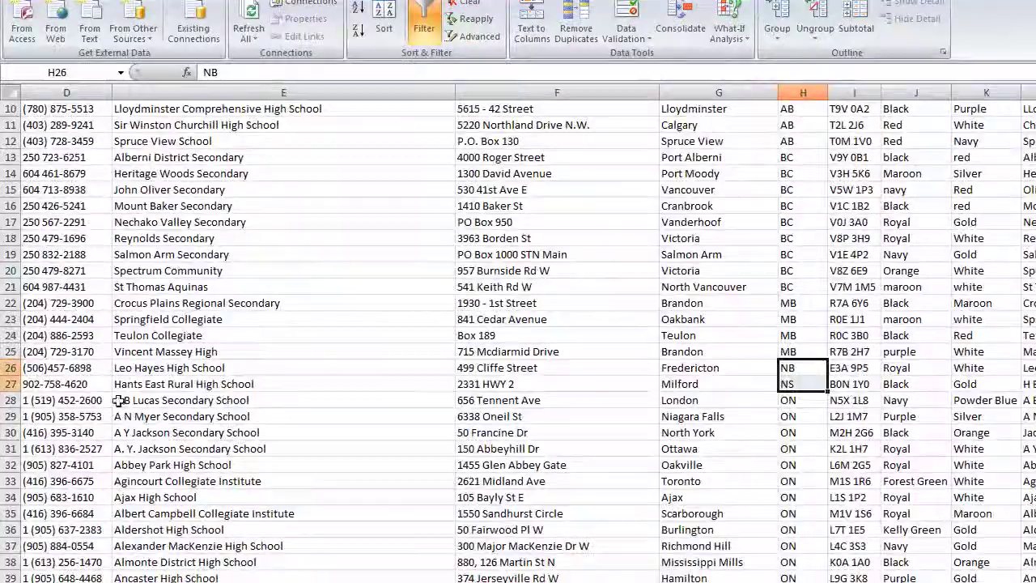
pyautogui.click(8, 279)
pyautogui.moveTo(9, 367); pyautogui.dragTo(10, 384)
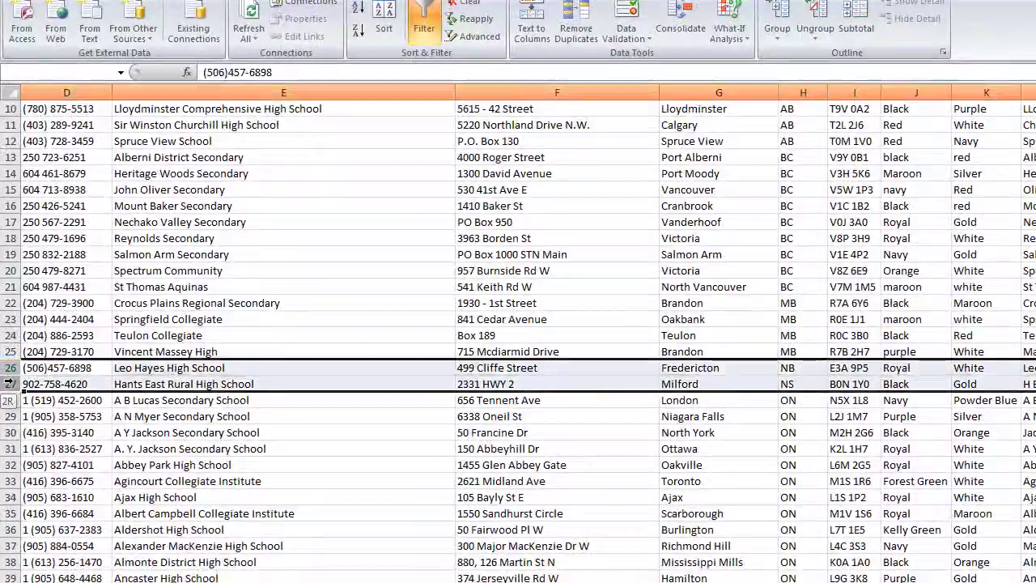
pyautogui.rightClick(12, 381)
pyautogui.click(48, 496)
# Step: Clear the contents of the two SK school rows at the bottom, then return to the top
pyautogui.scroll(-12, 646, 336)
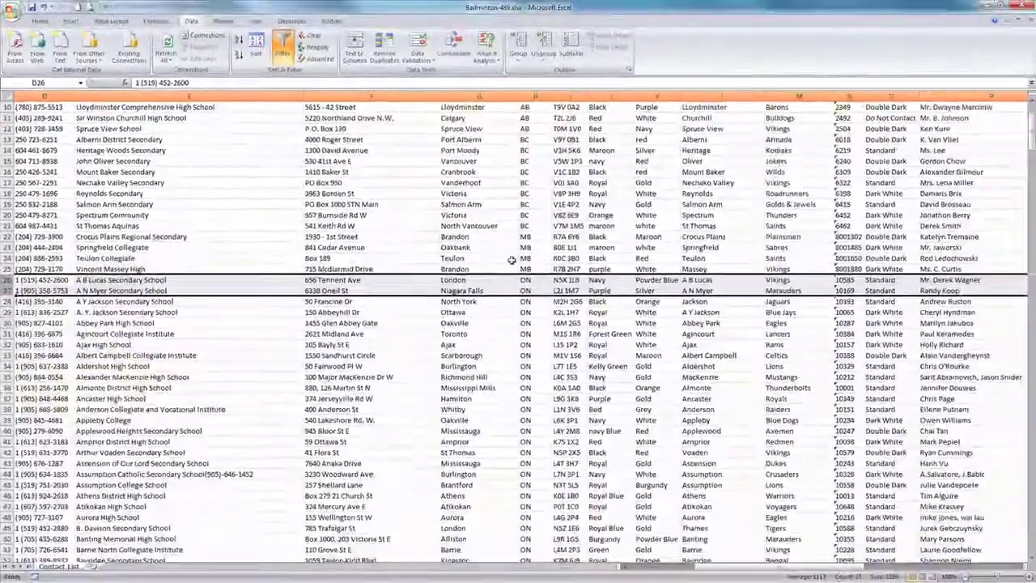
pyautogui.moveTo(1032, 166); pyautogui.dragTo(1032, 504)
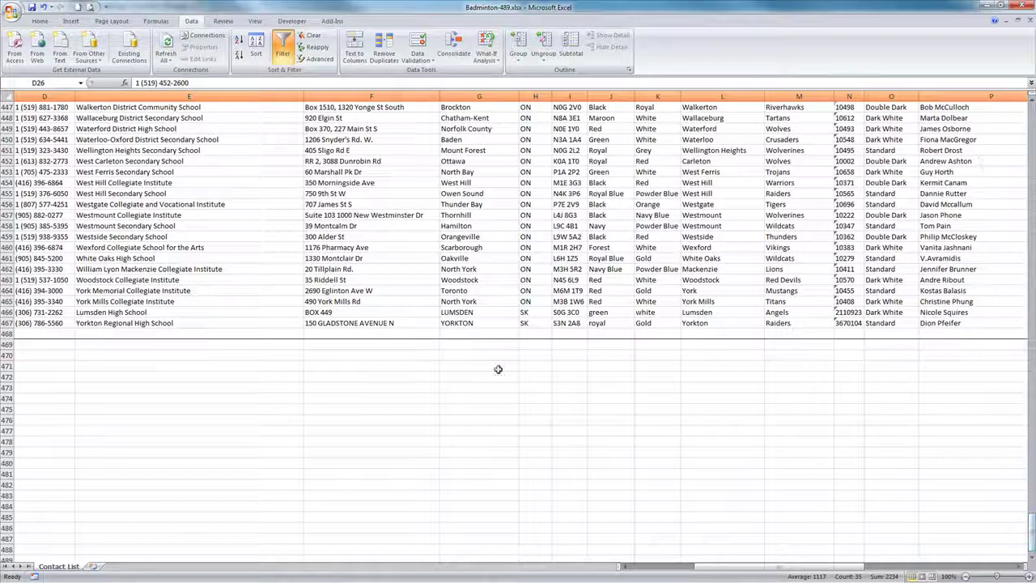
pyautogui.moveTo(6, 311); pyautogui.dragTo(7, 323)
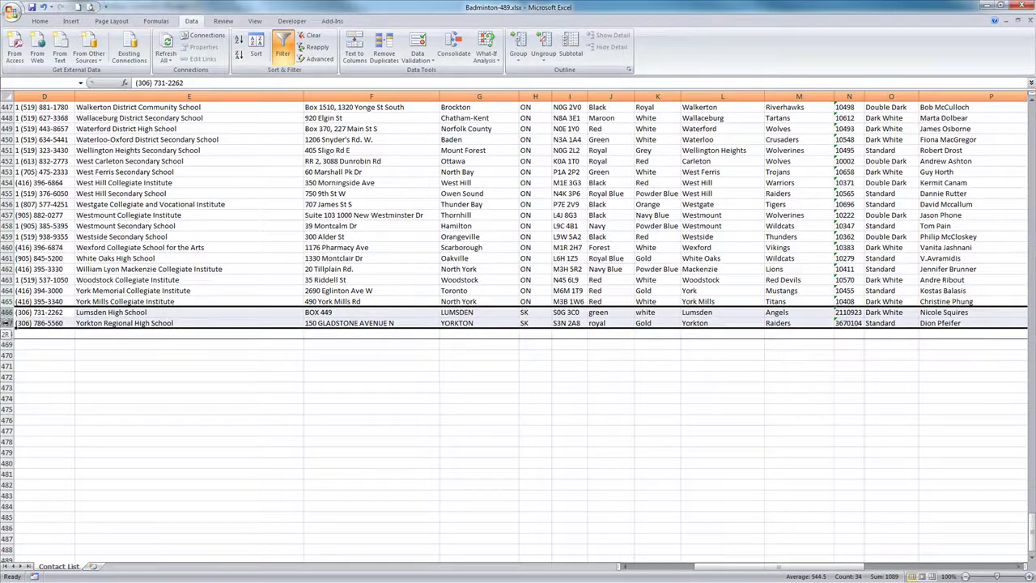
pyautogui.rightClick(127, 314)
pyautogui.click(159, 381)
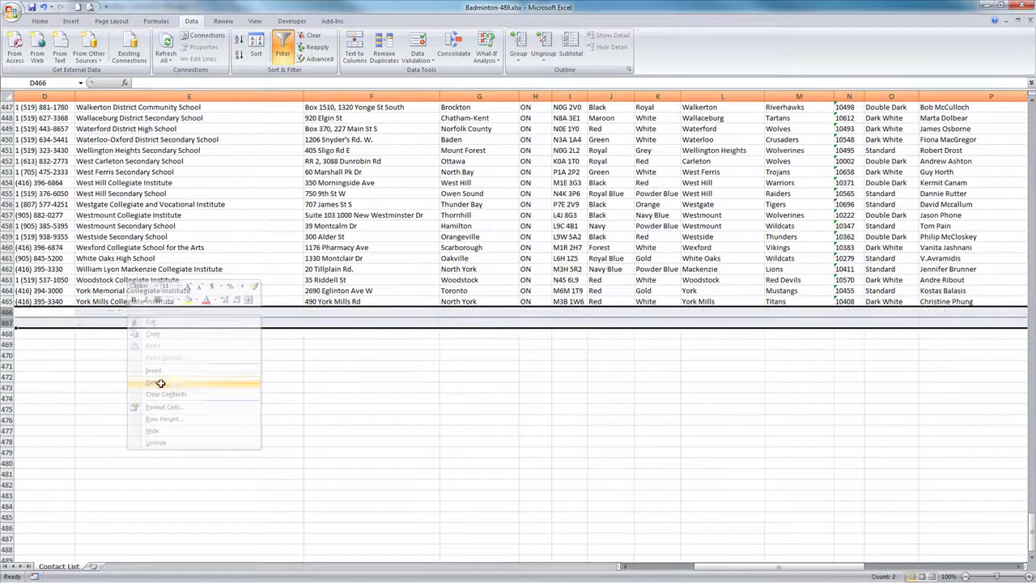
pyautogui.moveTo(751, 567); pyautogui.dragTo(704, 567)
pyautogui.moveTo(1030, 530); pyautogui.dragTo(1012, 84)
# Step: Turn on filtering and sort the whole list alphabetically by School Board
pyautogui.click(50, 108)
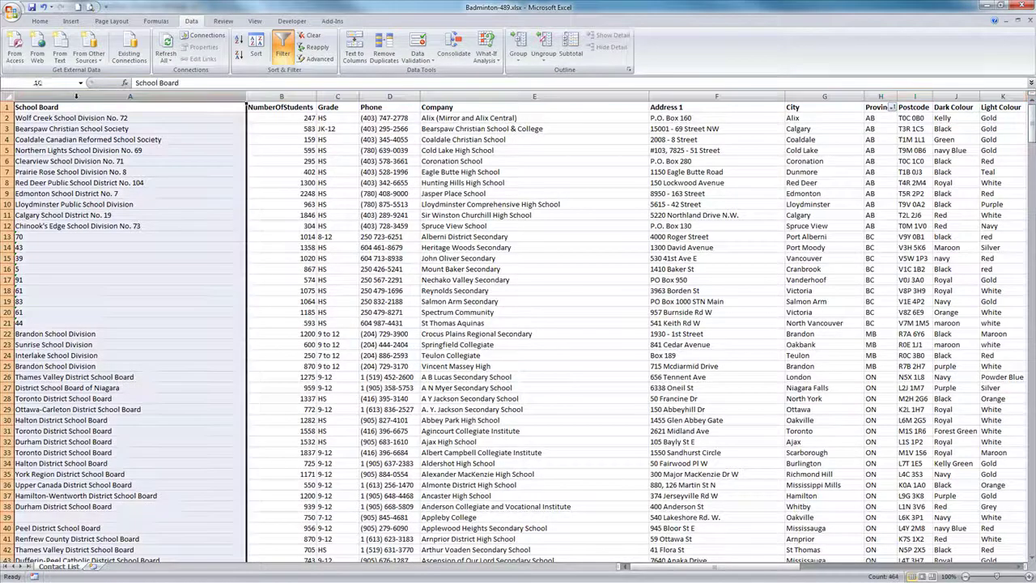
pyautogui.hotkey('ctrl', 'shift', 'Down')
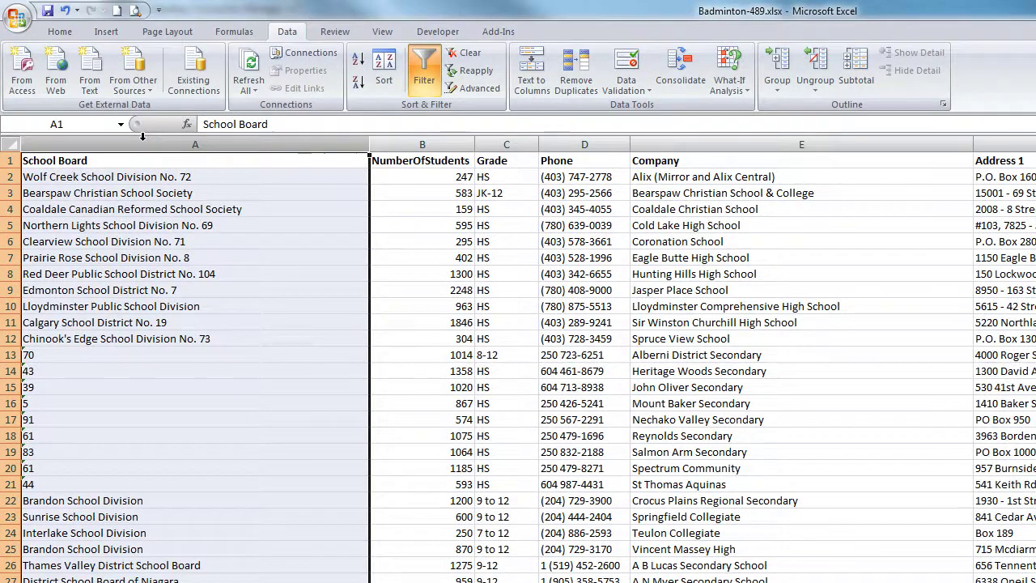
pyautogui.click(424, 73)
pyautogui.click(361, 161)
pyautogui.click(264, 176)
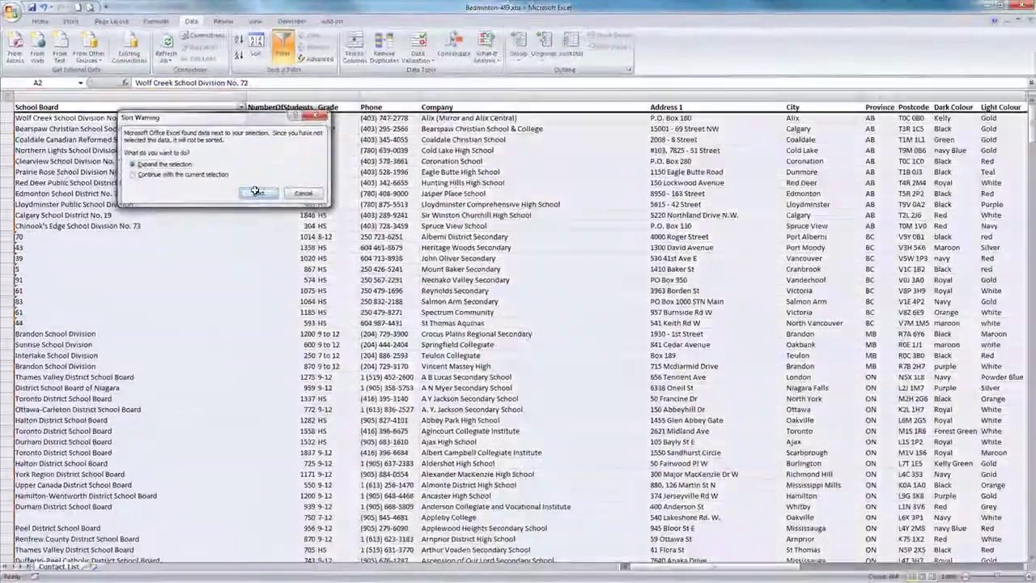
pyautogui.click(255, 192)
# Step: Delete the block of Dufferin-Peel Catholic District School Board rows starting at row 64
pyautogui.scroll(-15, 113, 197)
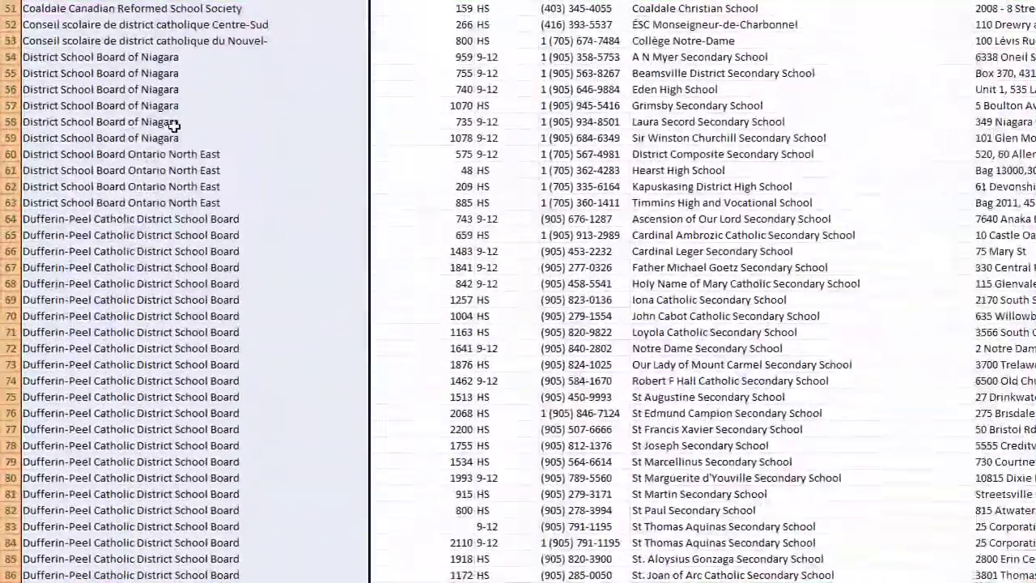
pyautogui.click(89, 235)
pyautogui.moveTo(10, 219); pyautogui.dragTo(24, 416)
pyautogui.rightClick(69, 372)
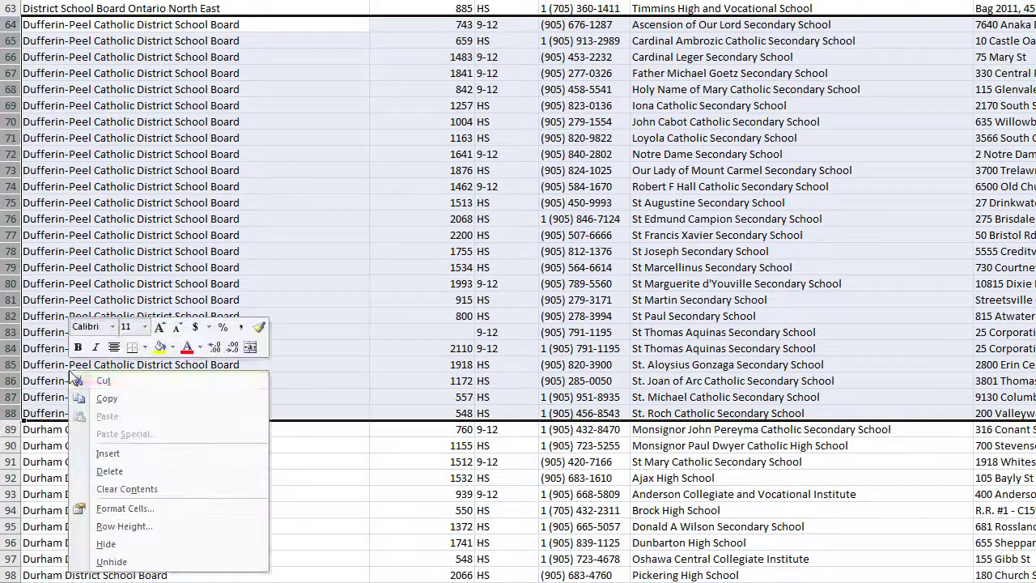
pyautogui.click(110, 469)
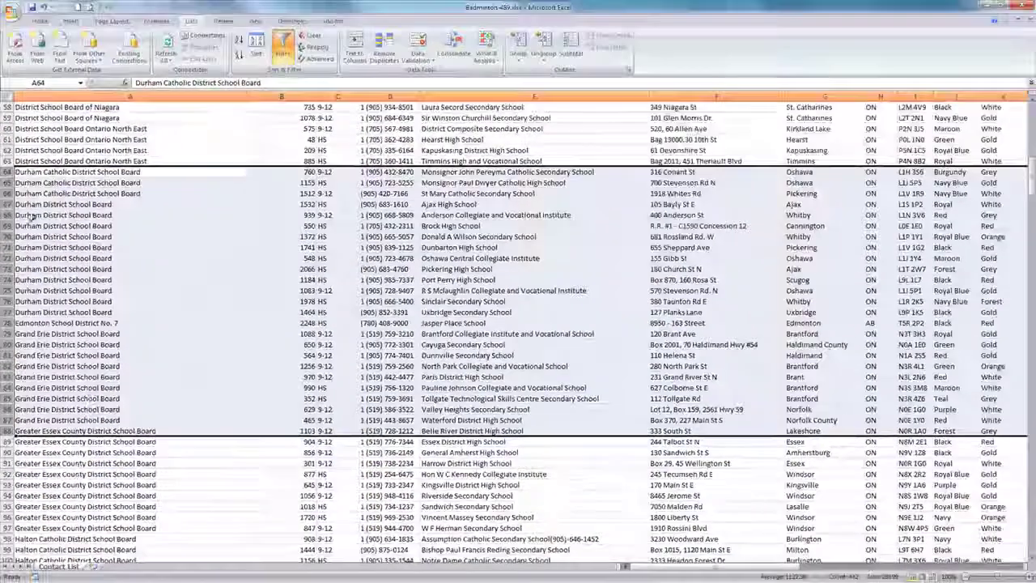
pyautogui.click(18, 205)
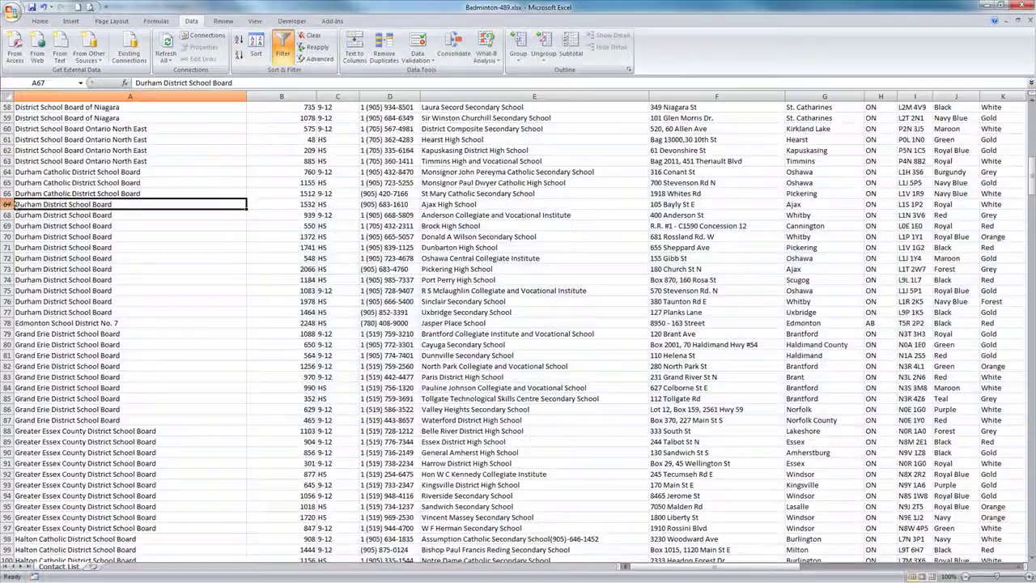
# Step: Make the Durham email cells Q67:Q77 red, then switch to the Notes document
pyautogui.moveTo(7, 204); pyautogui.dragTo(9, 315)
pyautogui.moveTo(672, 566); pyautogui.dragTo(911, 576)
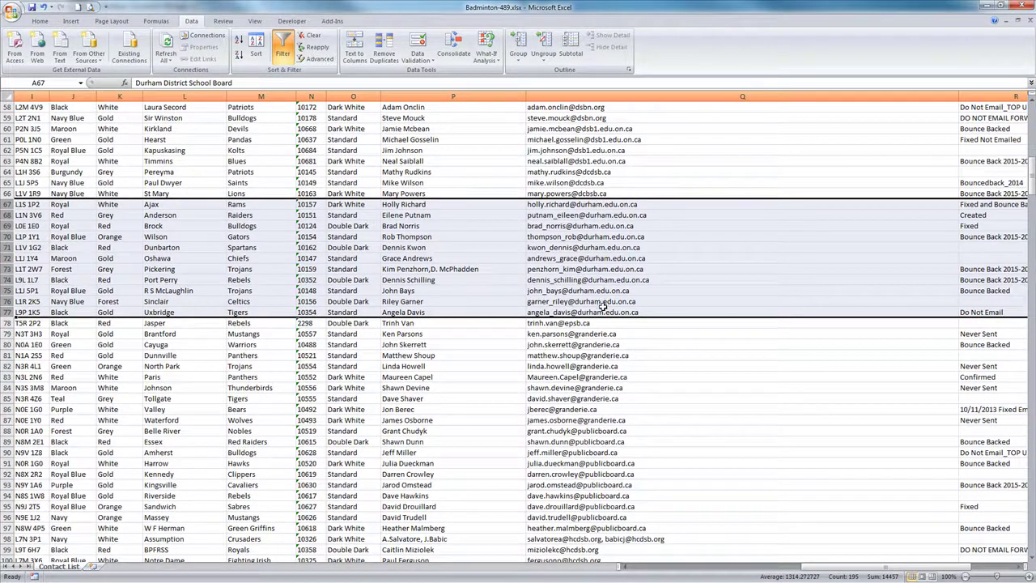
pyautogui.moveTo(599, 204); pyautogui.dragTo(593, 309)
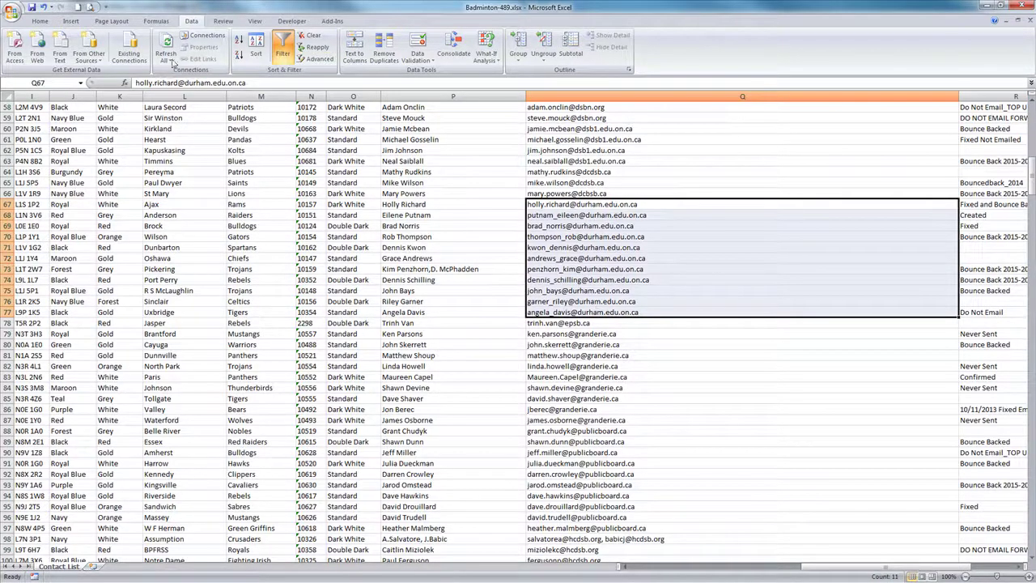
pyautogui.click(39, 23)
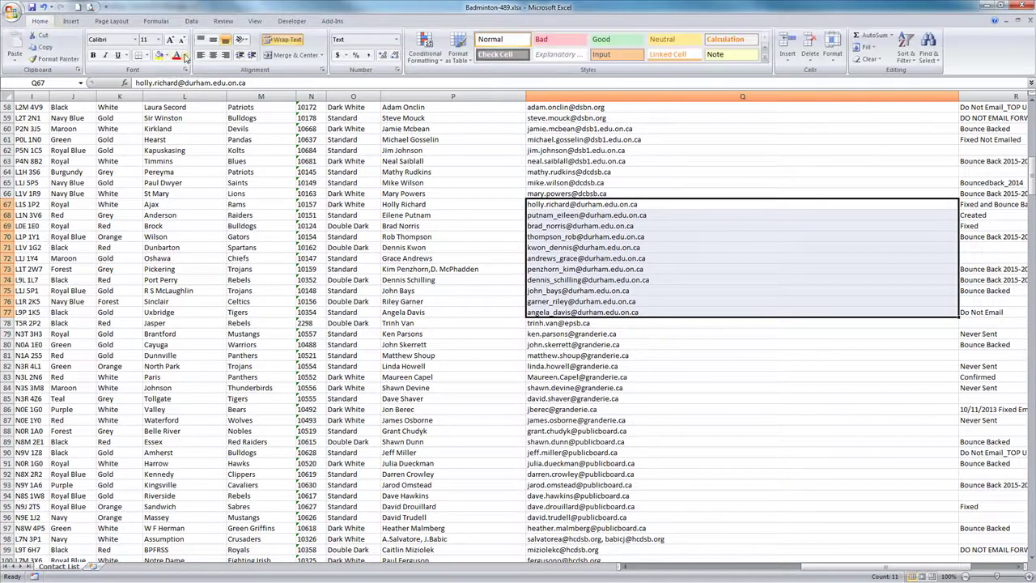
pyautogui.click(175, 55)
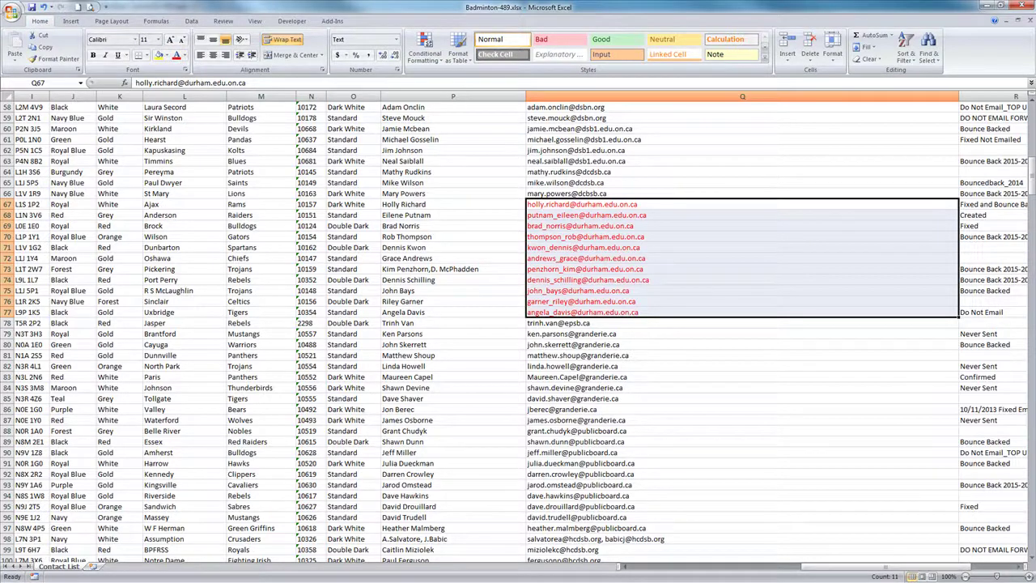
pyautogui.hotkey('alt', 'Tab')
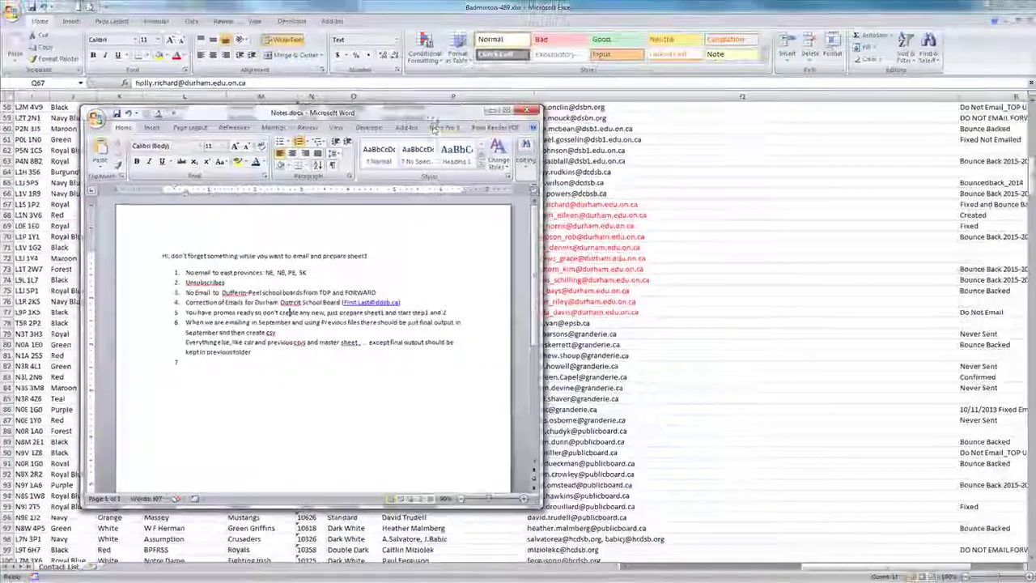
# Step: Rewrite the Q67 email as a first.last address at the ddsb.ca domain
pyautogui.click(707, 9)
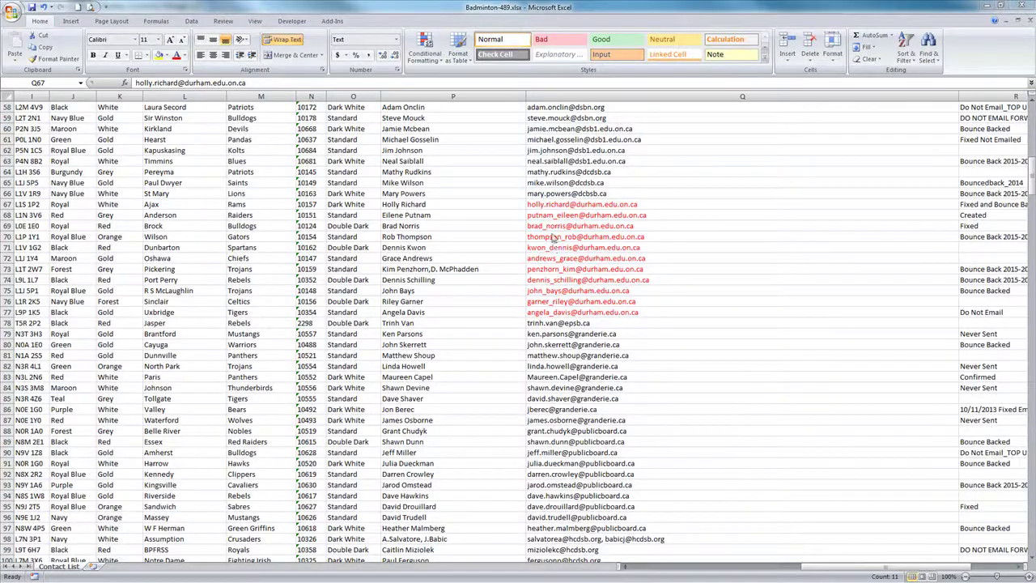
pyautogui.doubleClick(556, 204)
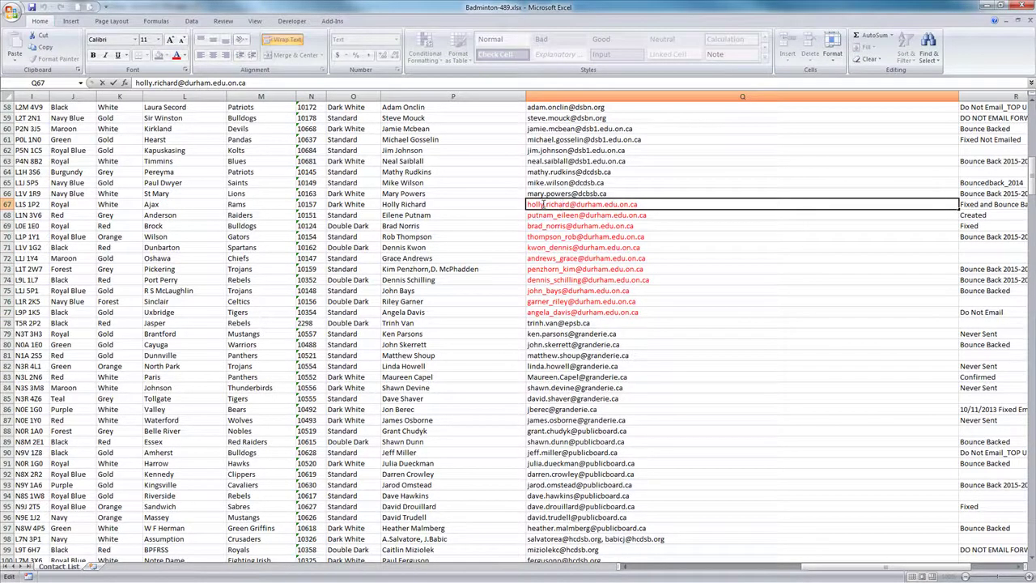
pyautogui.moveTo(527, 204); pyautogui.dragTo(548, 204)
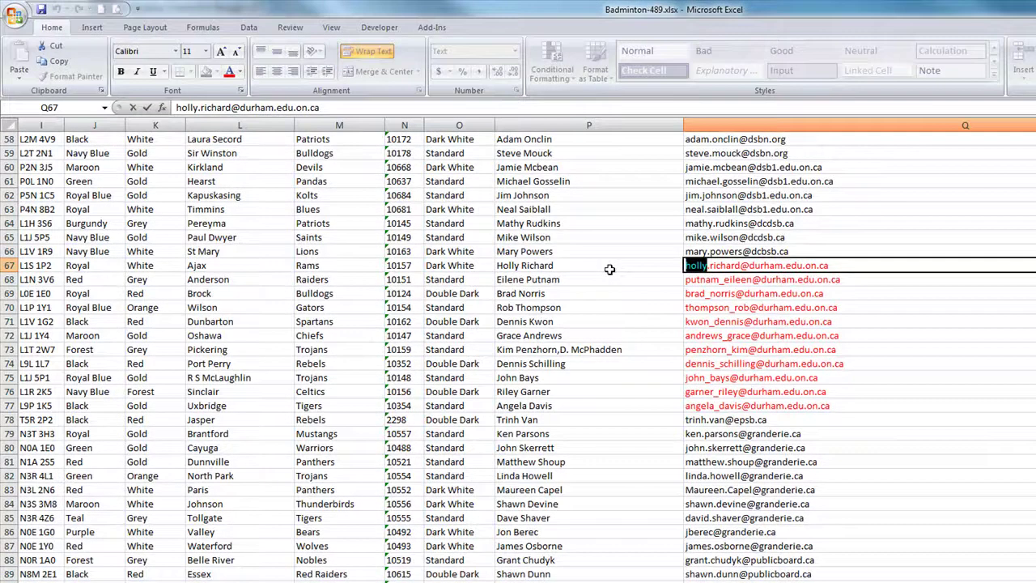
pyautogui.press('Delete')
pyautogui.press('Delete')
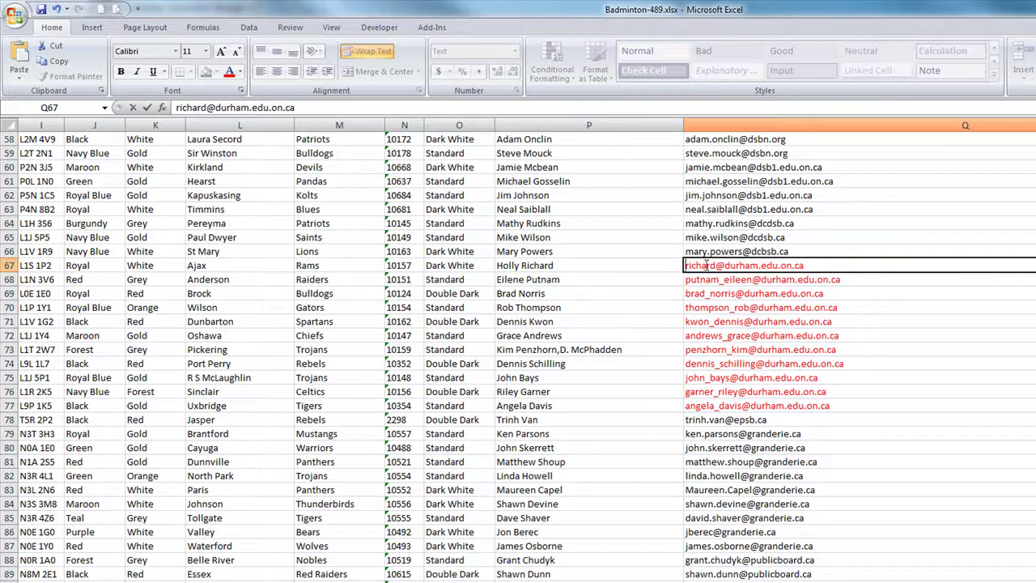
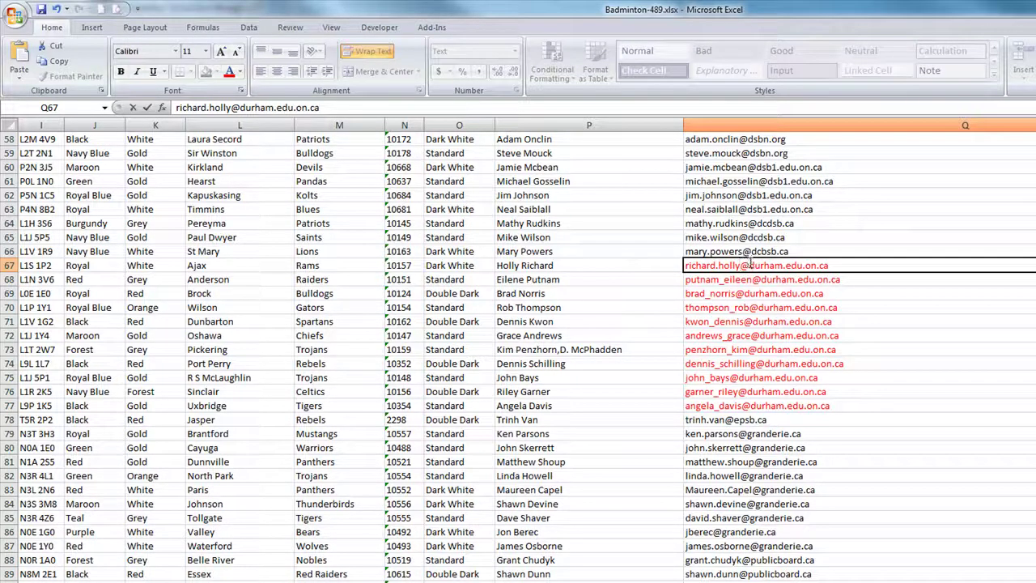
pyautogui.moveTo(753, 265); pyautogui.dragTo(1012, 272)
pyautogui.write('ds')
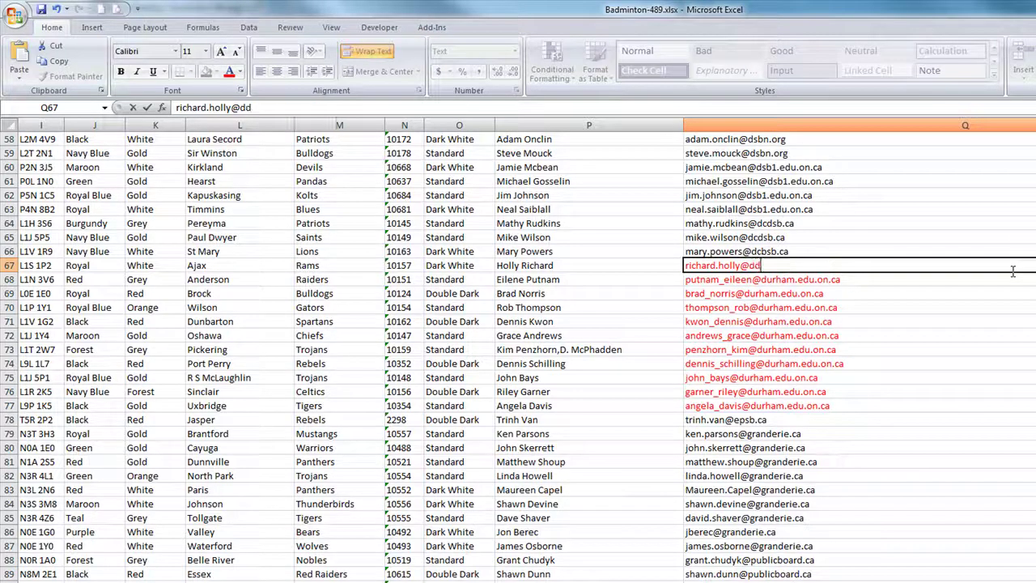
pyautogui.write('b.ca')
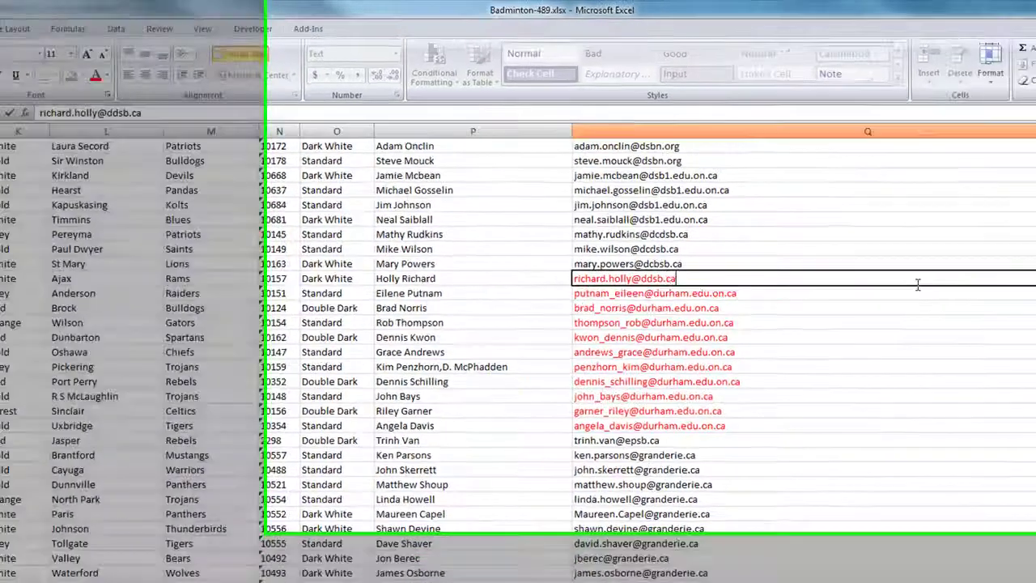
pyautogui.click(976, 319)
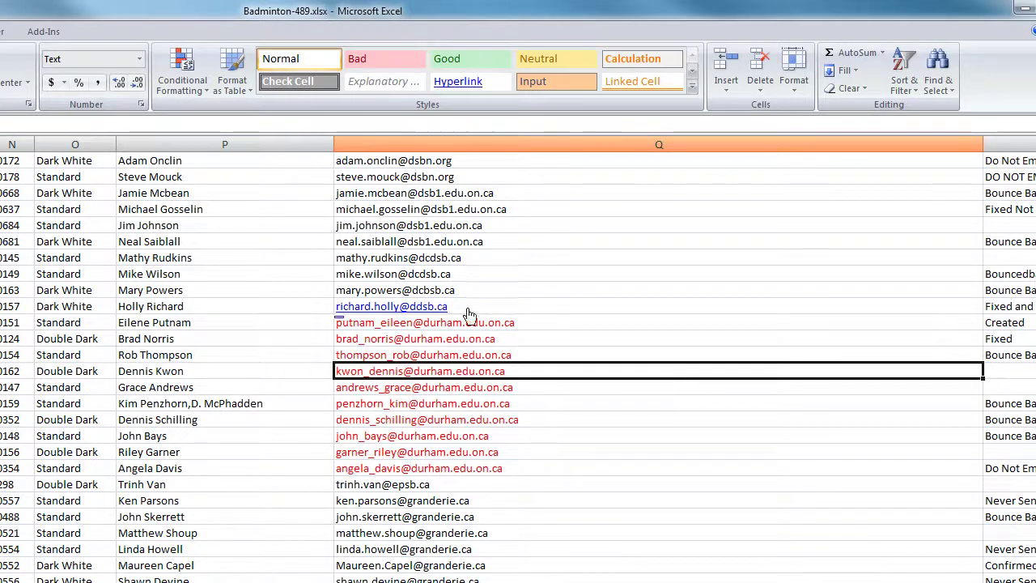
# Step: Rewrite the Q68 email the same way, as a first.last address at ddsb.ca
pyautogui.moveTo(356, 324); pyautogui.dragTo(371, 472)
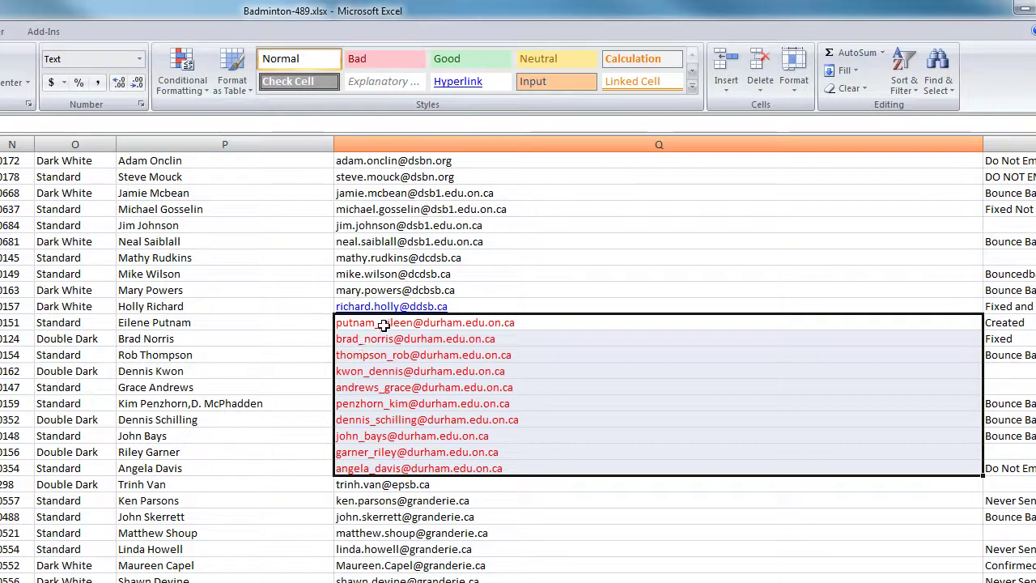
pyautogui.doubleClick(376, 324)
pyautogui.moveTo(378, 323); pyautogui.dragTo(273, 326)
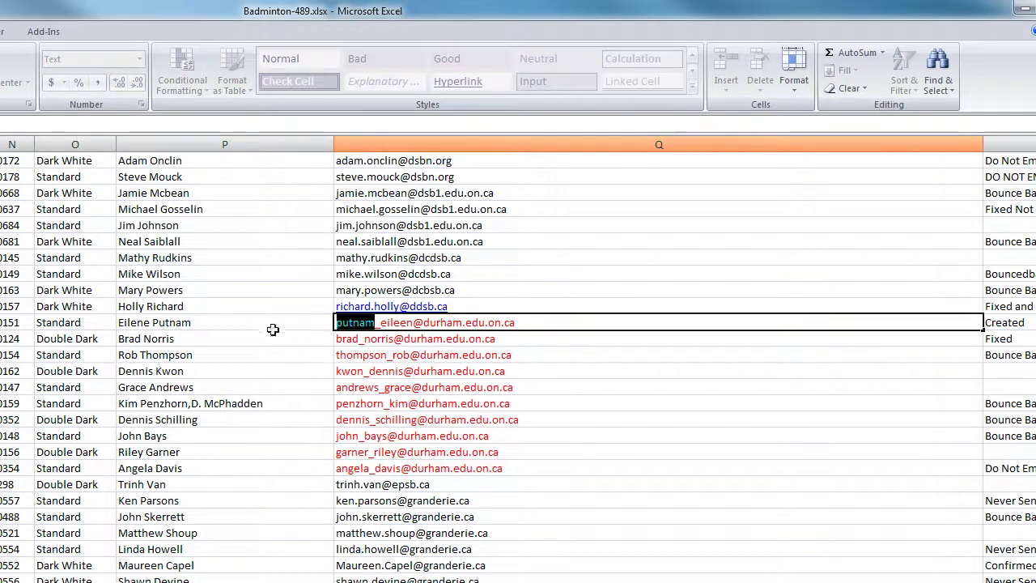
pyautogui.press('BackSpace')
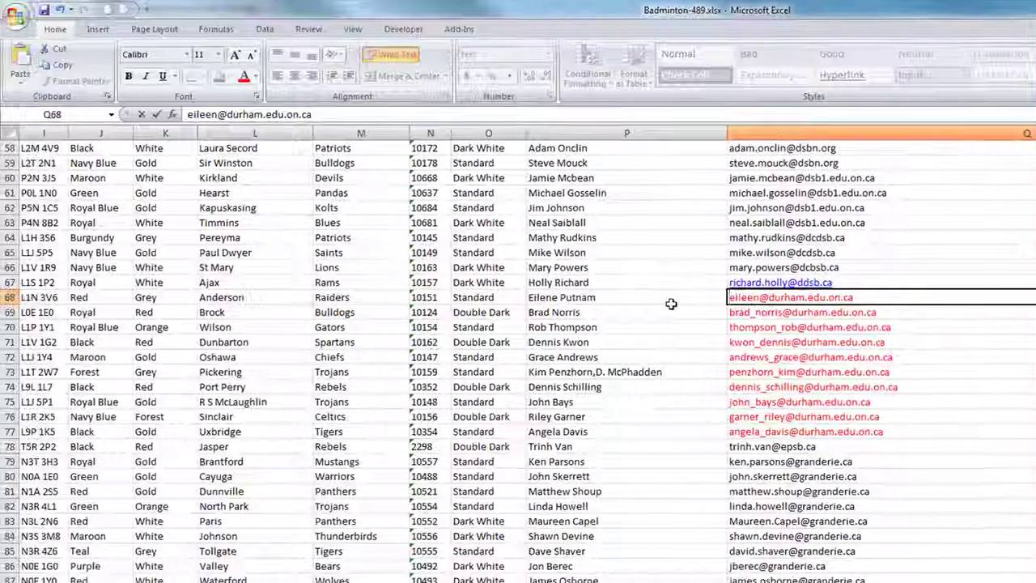
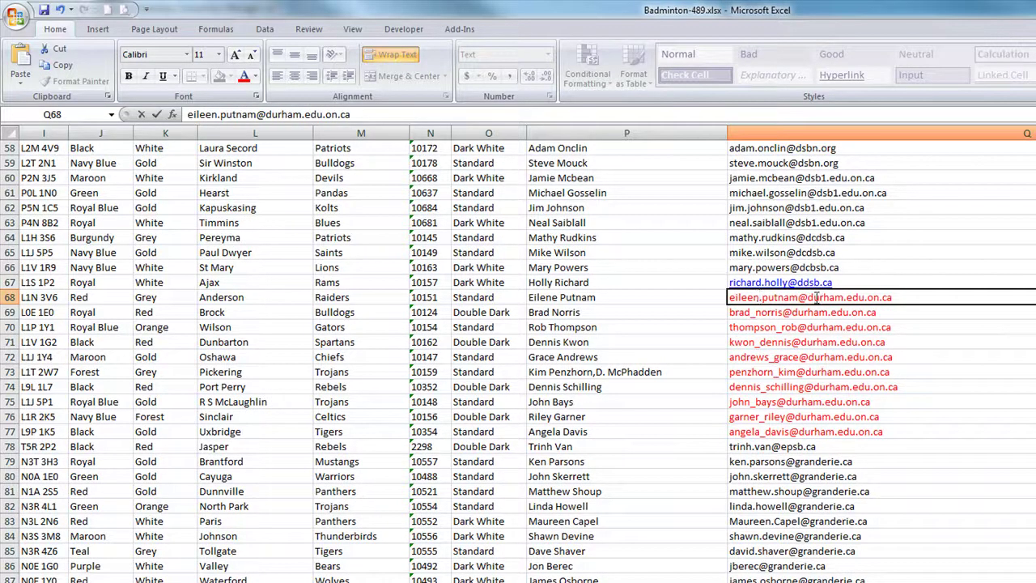
pyautogui.moveTo(813, 297); pyautogui.dragTo(1013, 296)
pyautogui.write('dsb.')
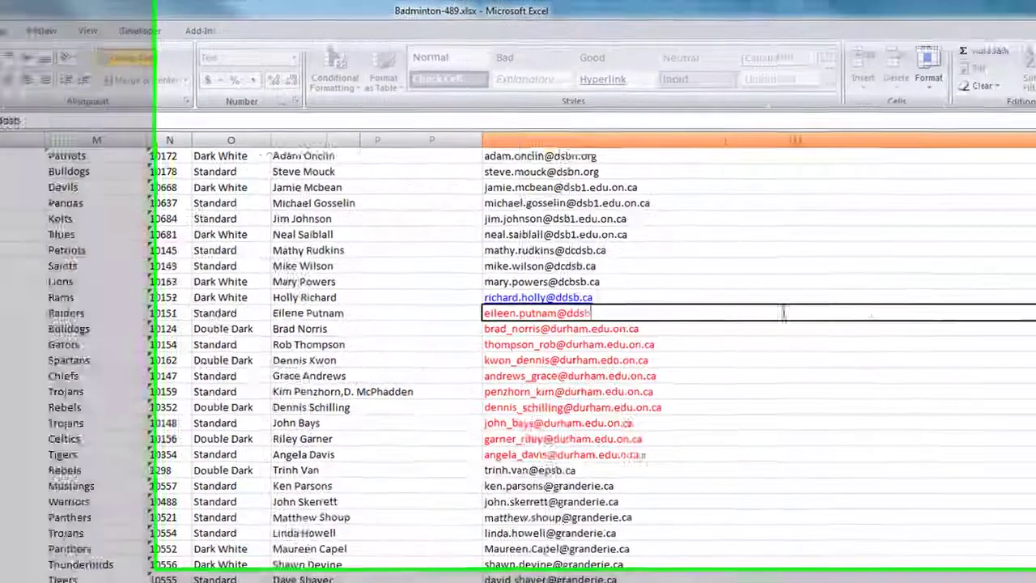
pyautogui.click(725, 387)
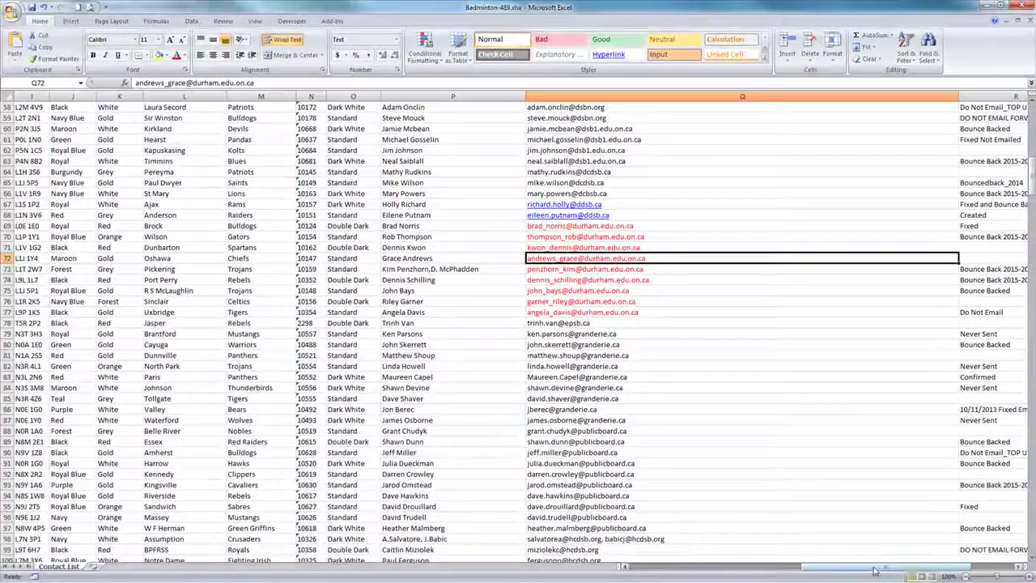
pyautogui.moveTo(875, 571); pyautogui.dragTo(689, 571)
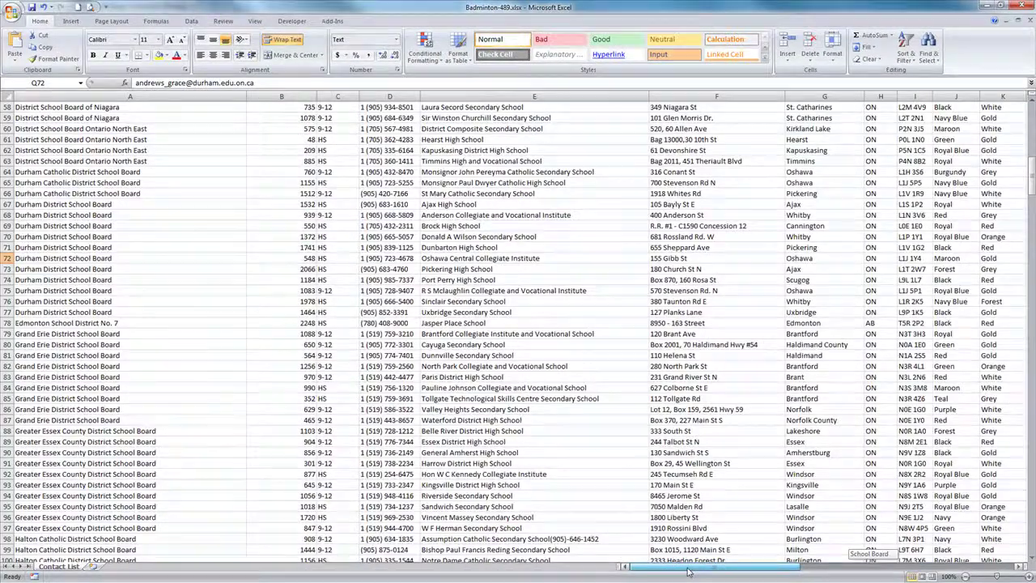
# Step: Return to the top of the sheet and select a cell in the School Board column
pyautogui.scroll(-20, 234, 371)
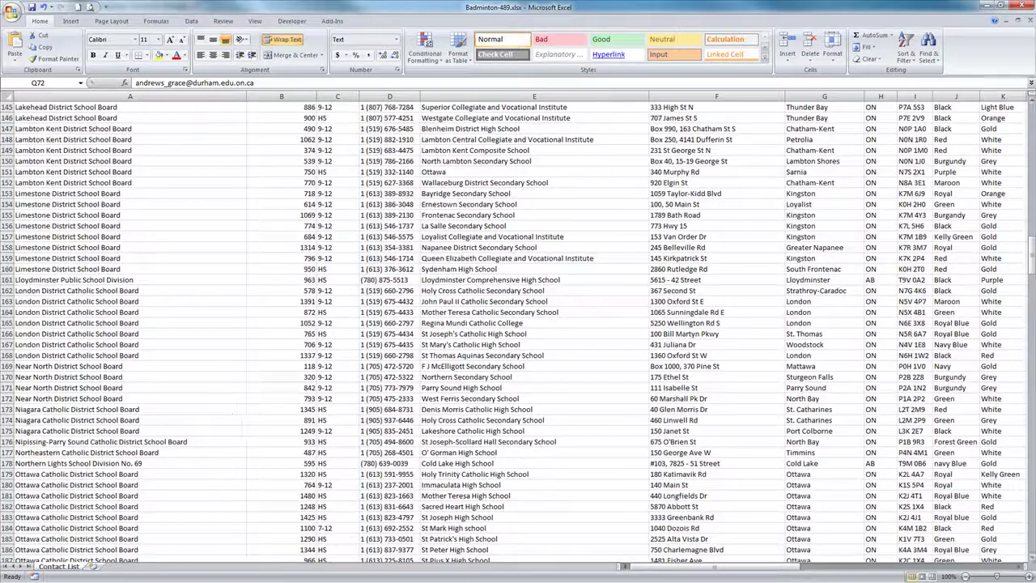
pyautogui.scroll(20, 310, 144)
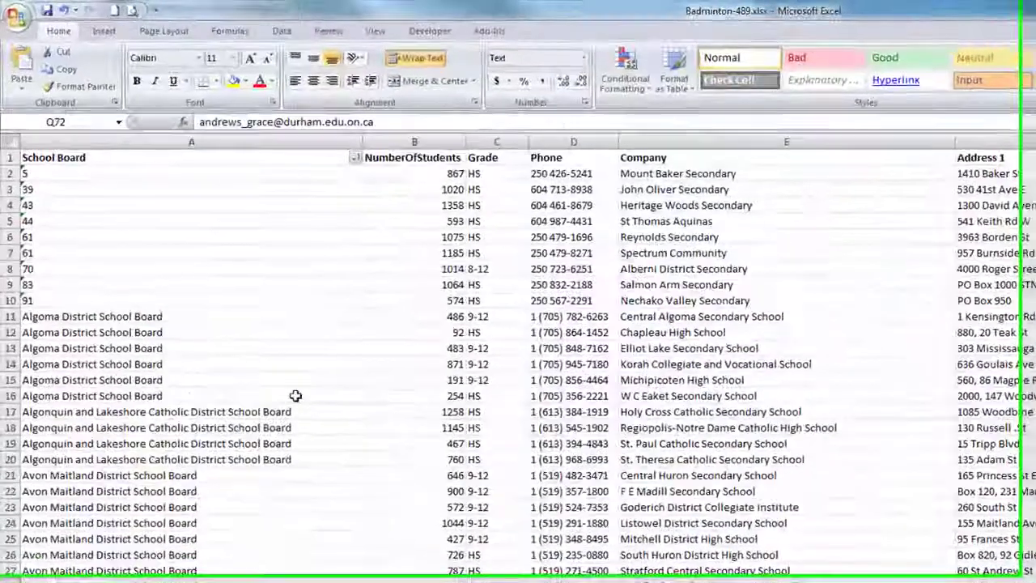
pyautogui.click(295, 396)
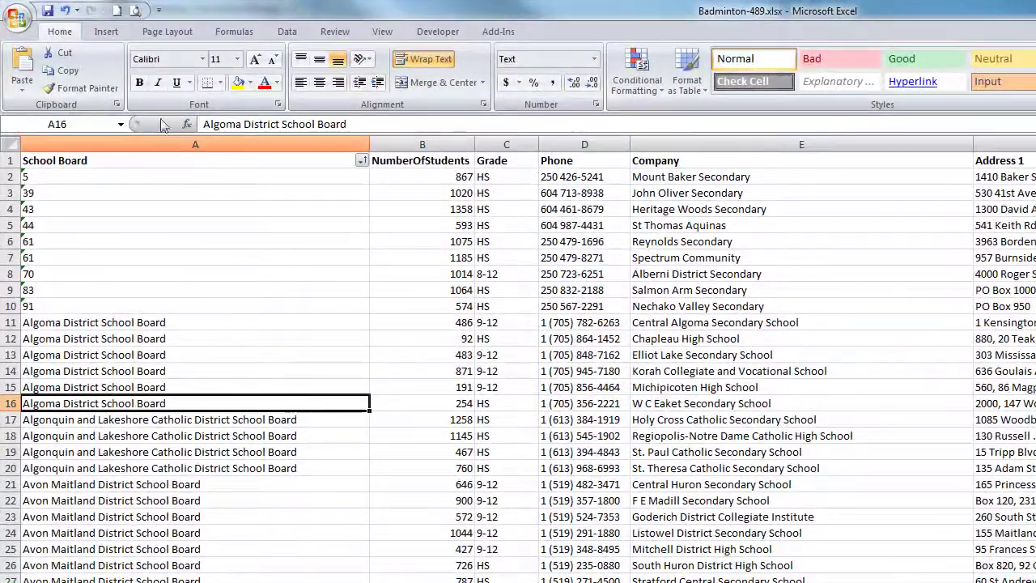
# Step: Delete the columns from School Board through Phone
pyautogui.click(106, 141)
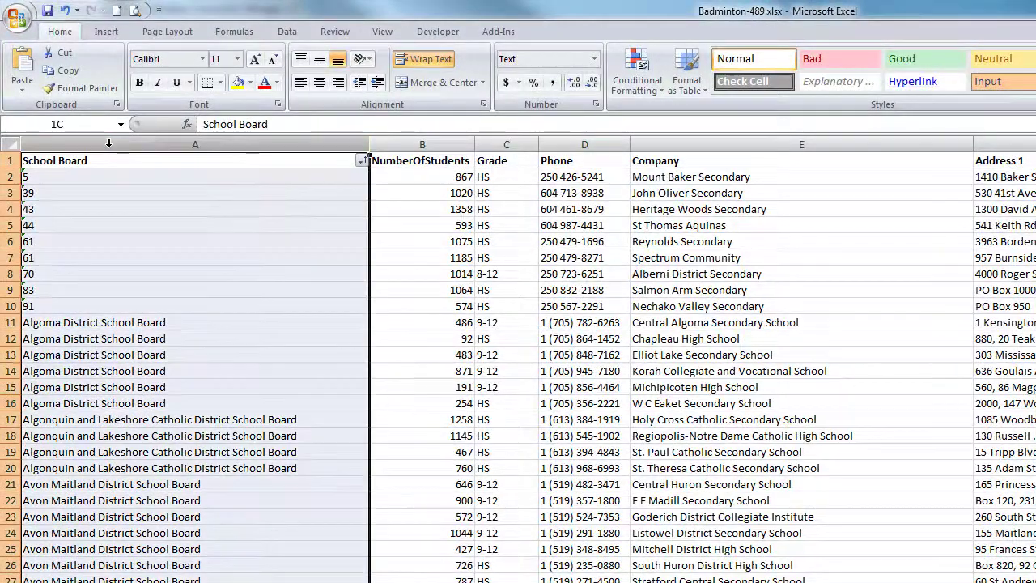
pyautogui.moveTo(108, 144); pyautogui.dragTo(597, 144)
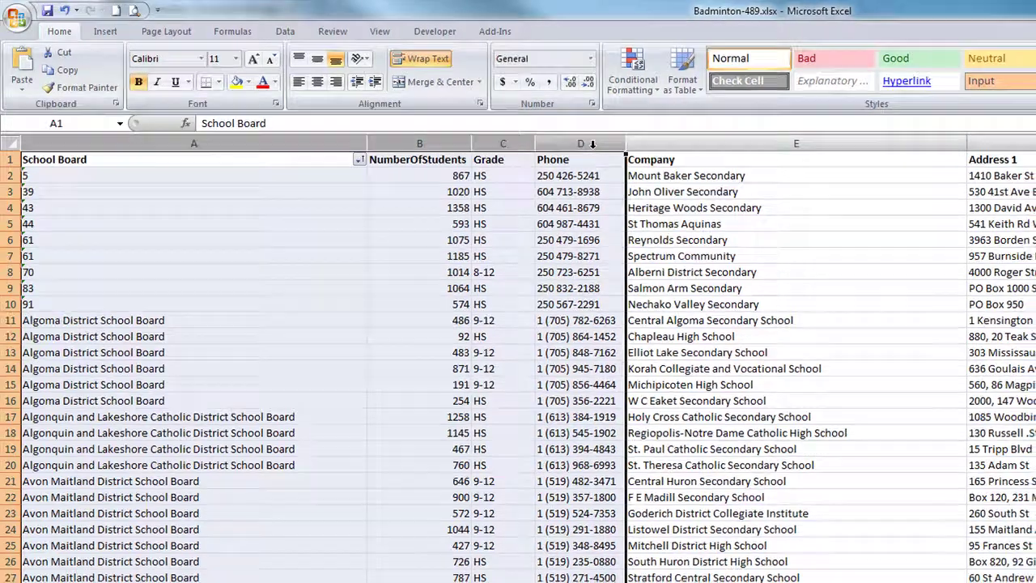
pyautogui.rightClick(599, 144)
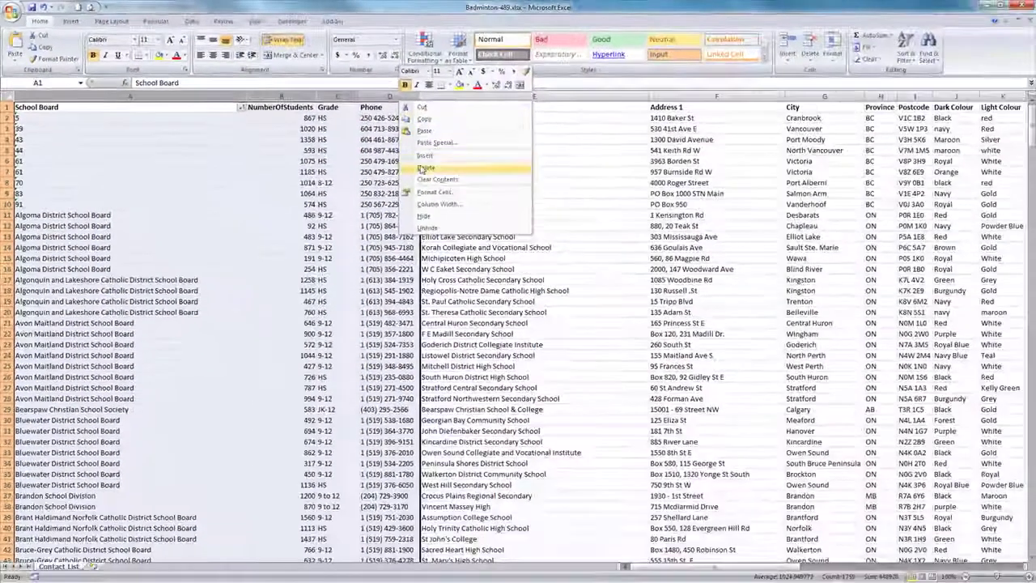
pyautogui.click(423, 167)
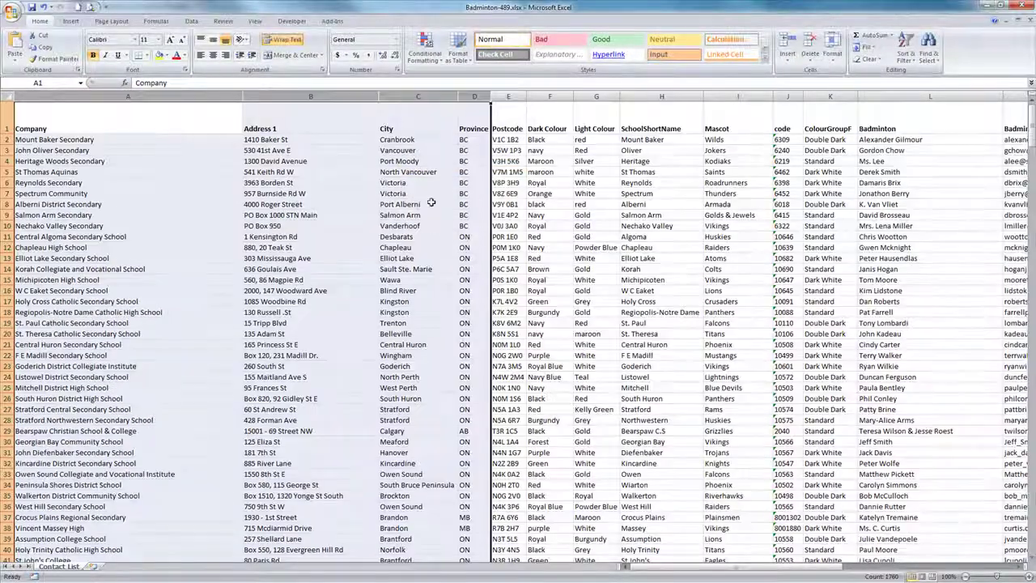
pyautogui.moveTo(739, 572)
pyautogui.mouseDown()
pyautogui.moveTo(754, 572)
pyautogui.moveTo(734, 574)
pyautogui.mouseUp()
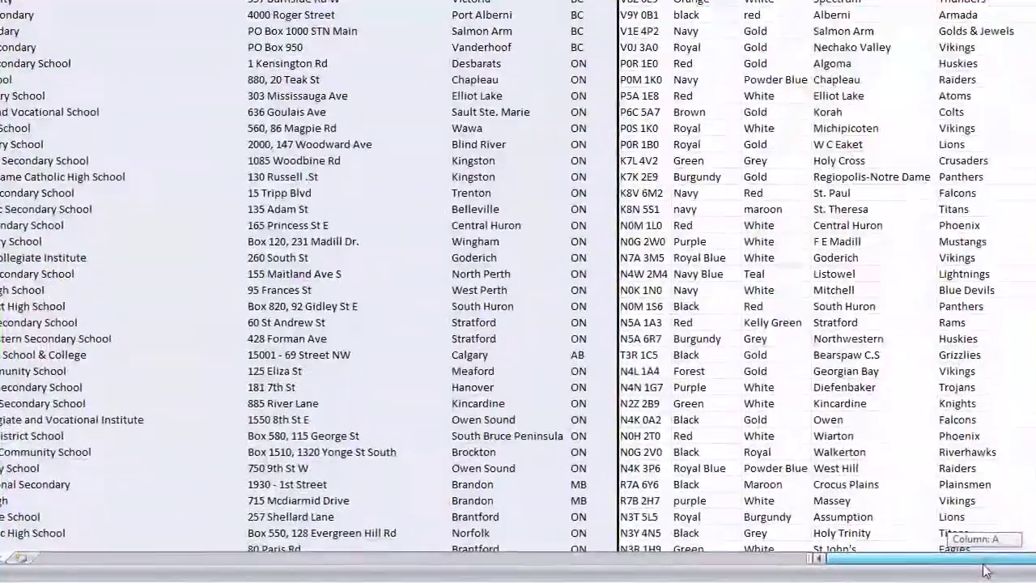
pyautogui.moveTo(986, 570); pyautogui.dragTo(949, 554)
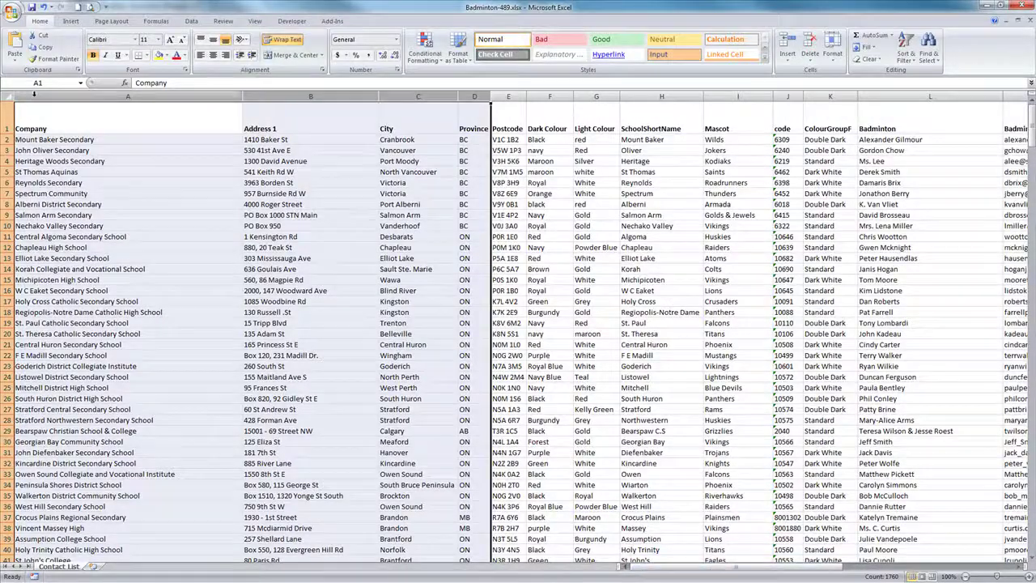
# Step: Move the Badminton contact-name column into column A ahead of Company, then check the row-1 headers
pyautogui.click(34, 95)
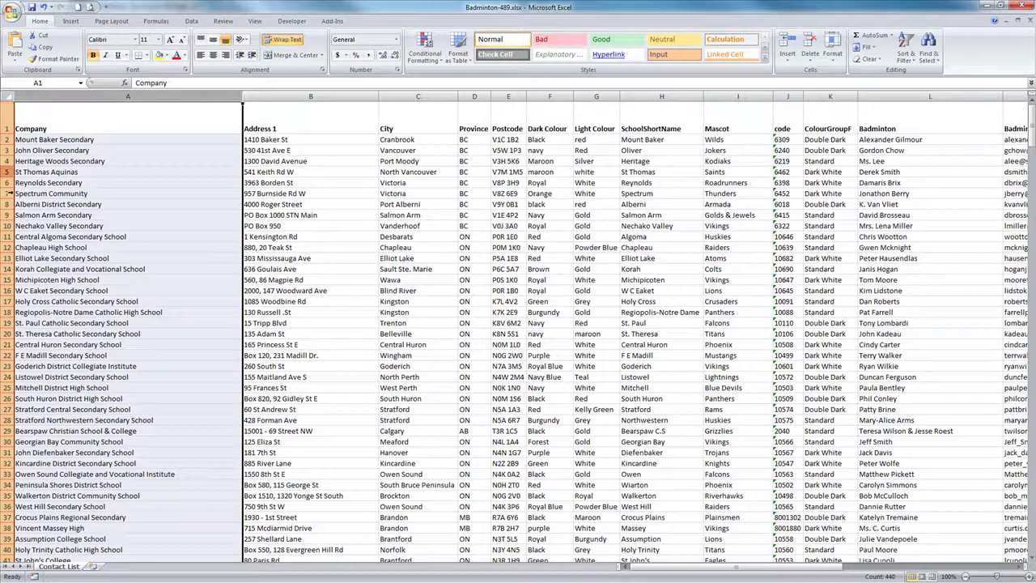
pyautogui.moveTo(807, 567); pyautogui.dragTo(907, 569)
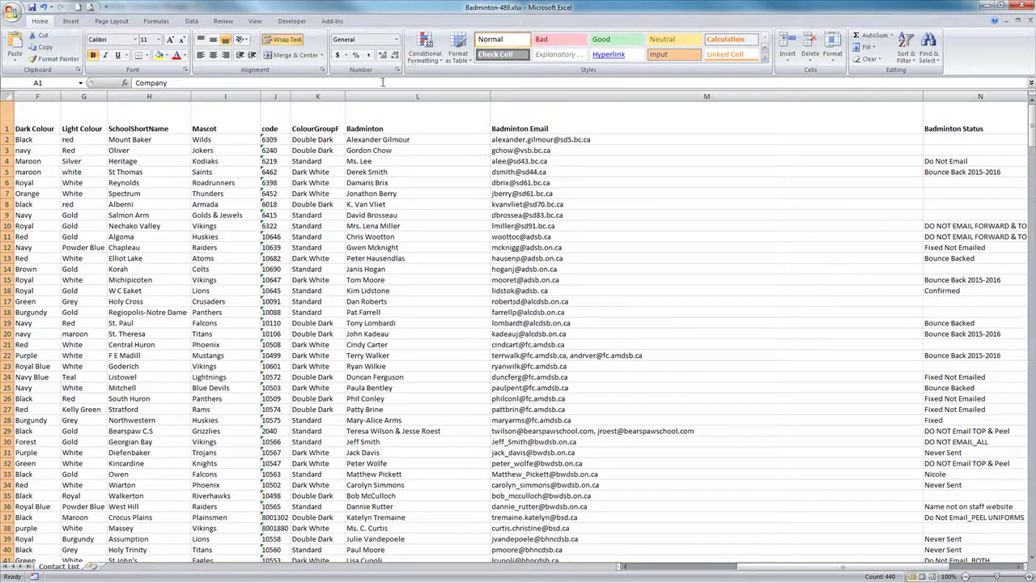
pyautogui.click(369, 103)
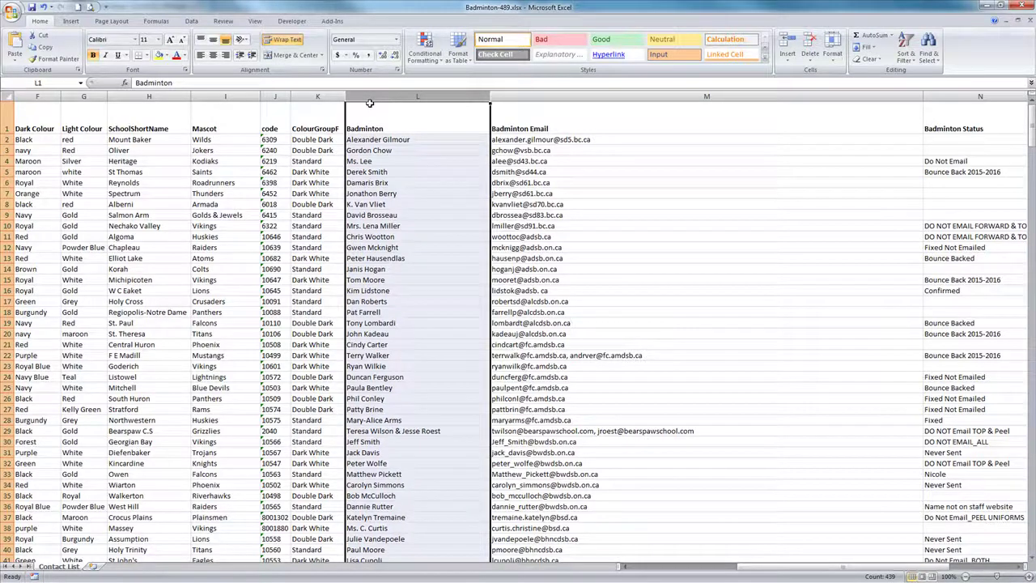
pyautogui.hotkey('ctrl', 'c')
pyautogui.moveTo(778, 568); pyautogui.dragTo(154, 569)
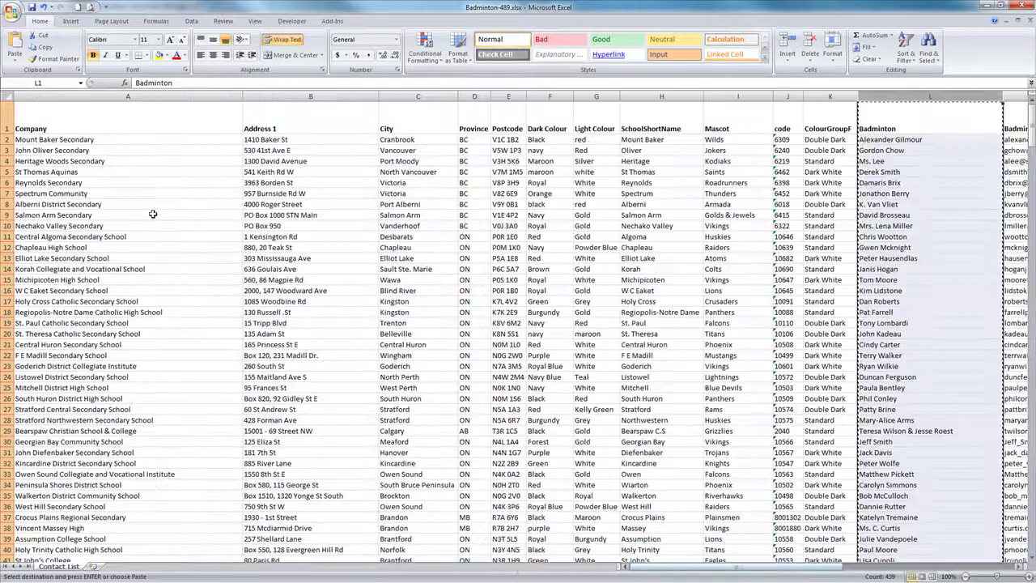
pyautogui.click(67, 97)
pyautogui.rightClick(58, 100)
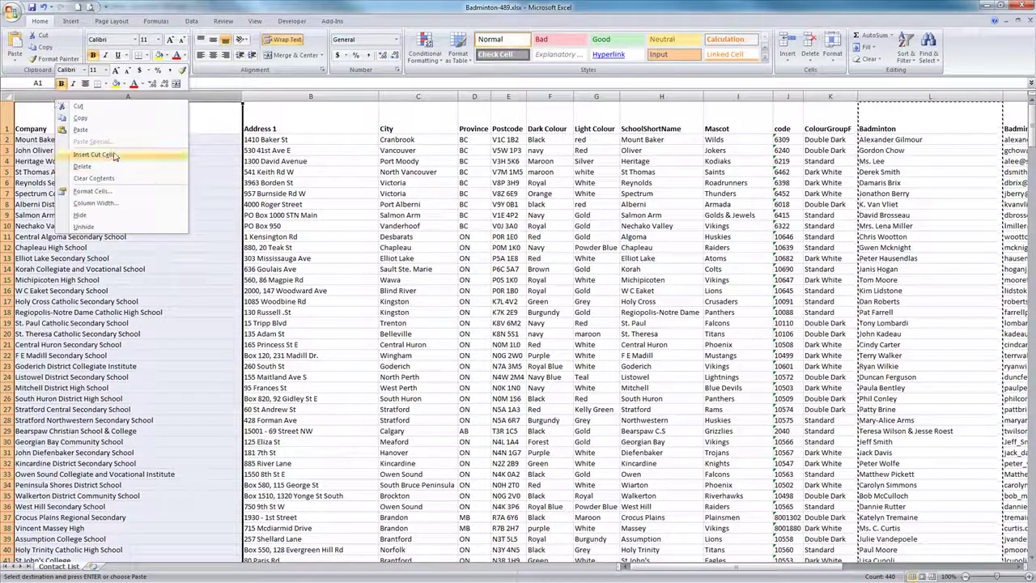
pyautogui.click(112, 155)
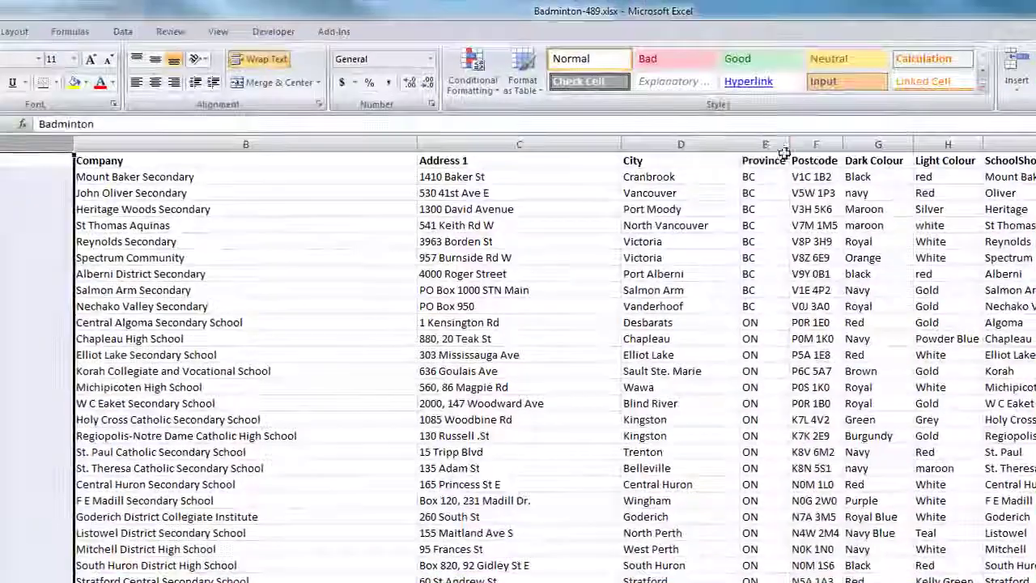
pyautogui.click(765, 157)
pyautogui.press('Right')
pyautogui.press('Right')
pyautogui.press('Right')
pyautogui.press('Right')
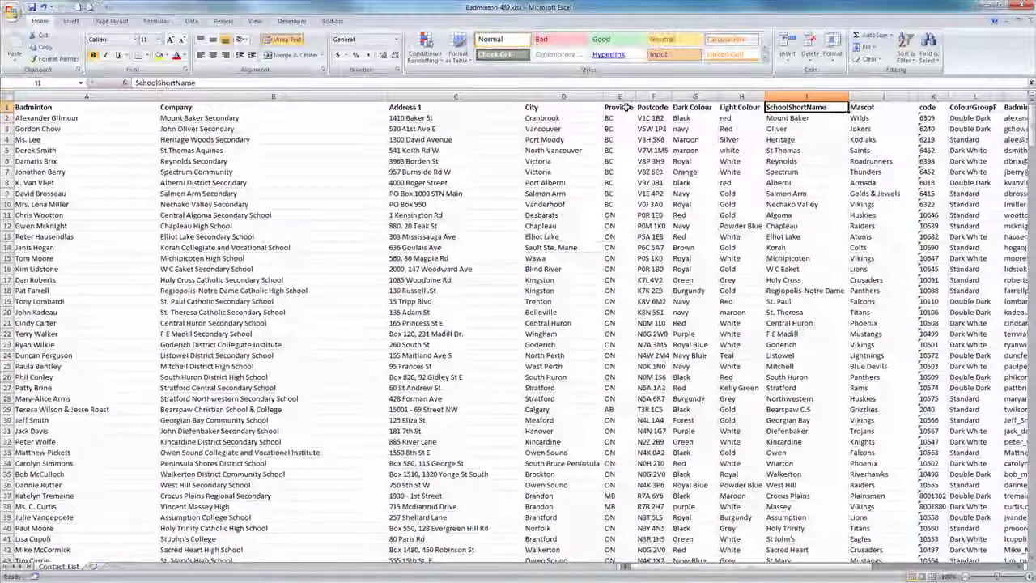
# Step: Select the Badminton Email column M, then the Badminton Status column header
pyautogui.press('Right')
pyautogui.press('Right')
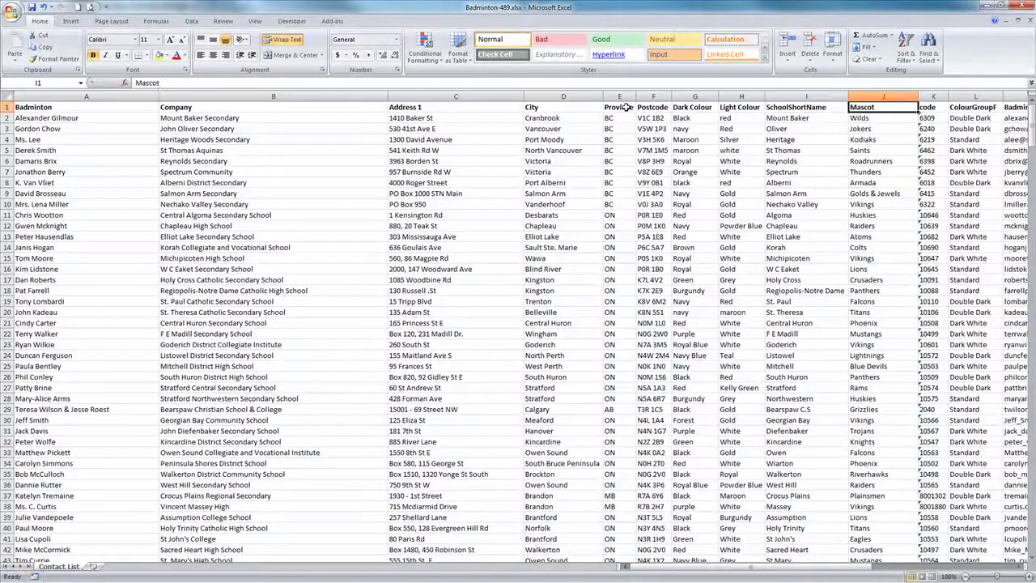
pyautogui.press('Right')
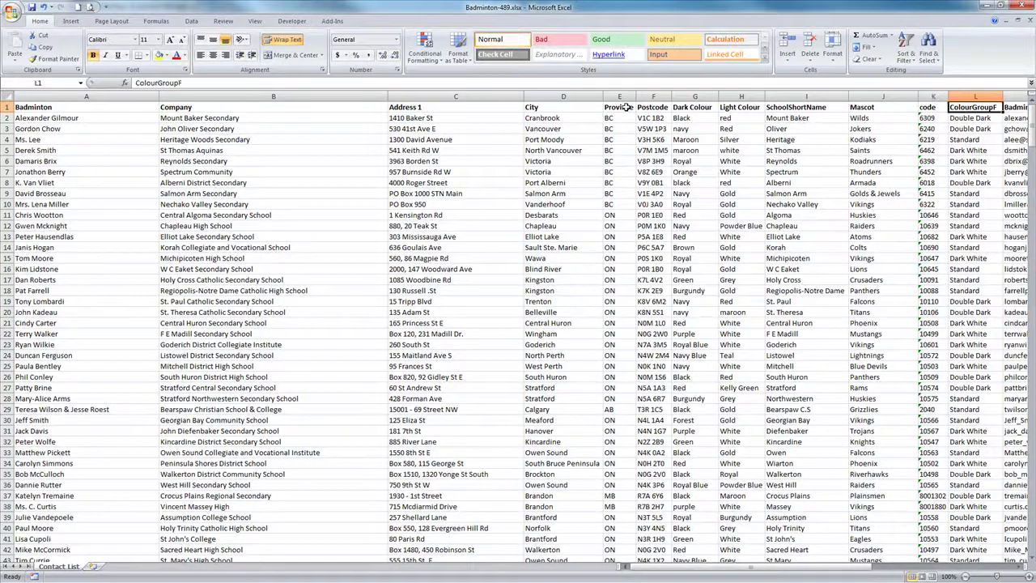
pyautogui.moveTo(647, 570); pyautogui.dragTo(793, 574)
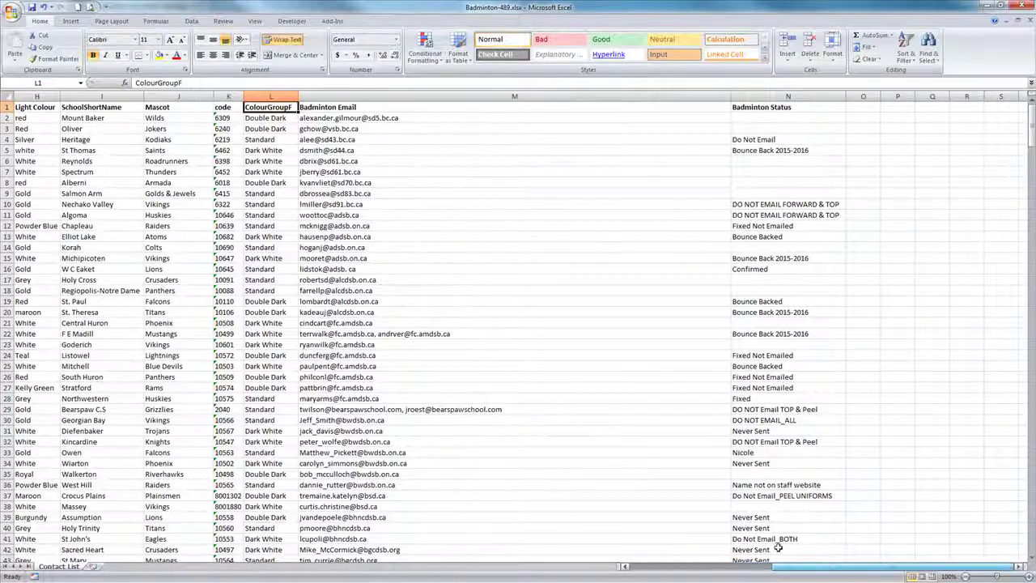
pyautogui.click(340, 97)
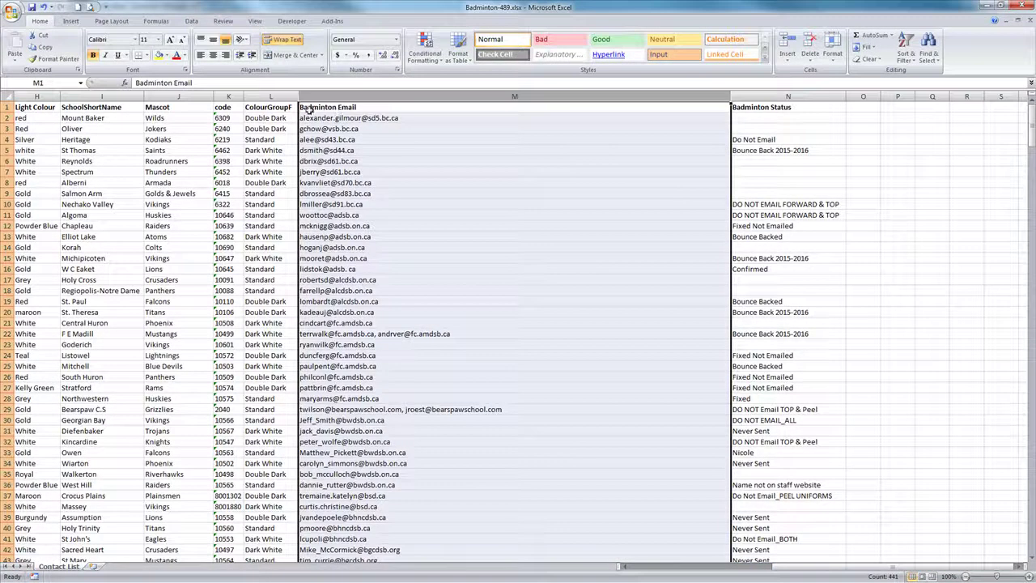
pyautogui.click(337, 108)
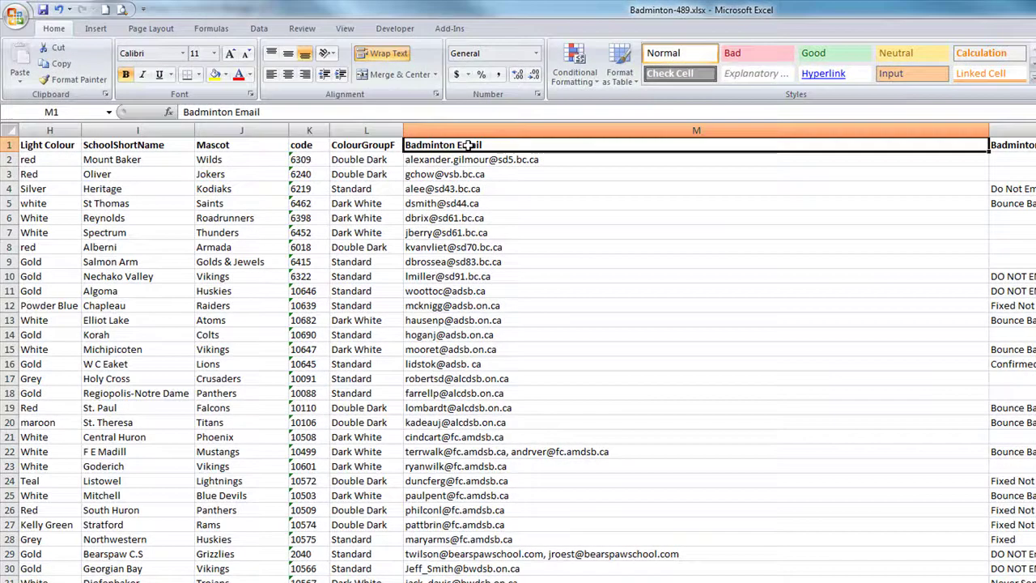
pyautogui.hotkey('ctrl', 'space')
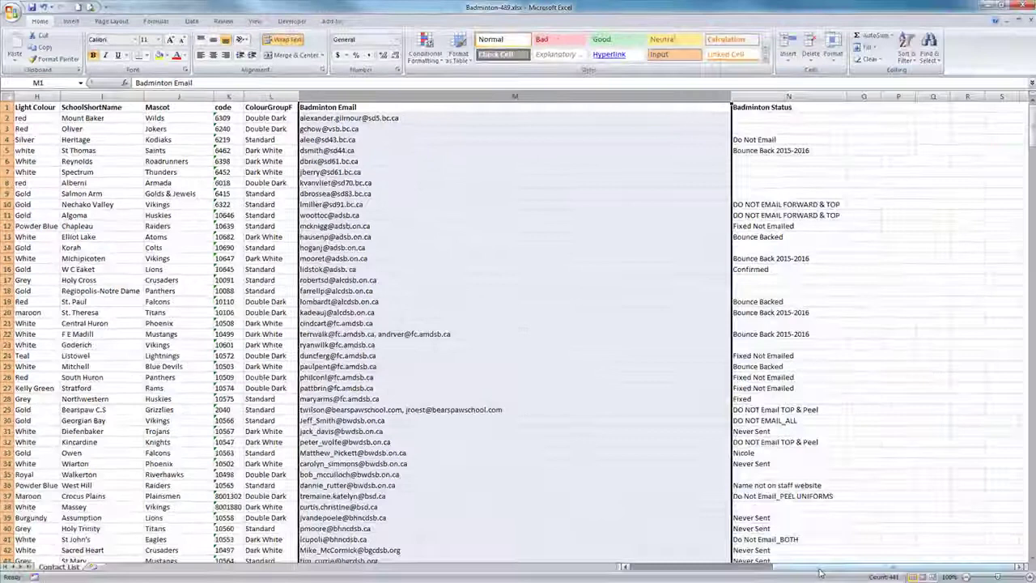
pyautogui.moveTo(823, 569); pyautogui.dragTo(838, 571)
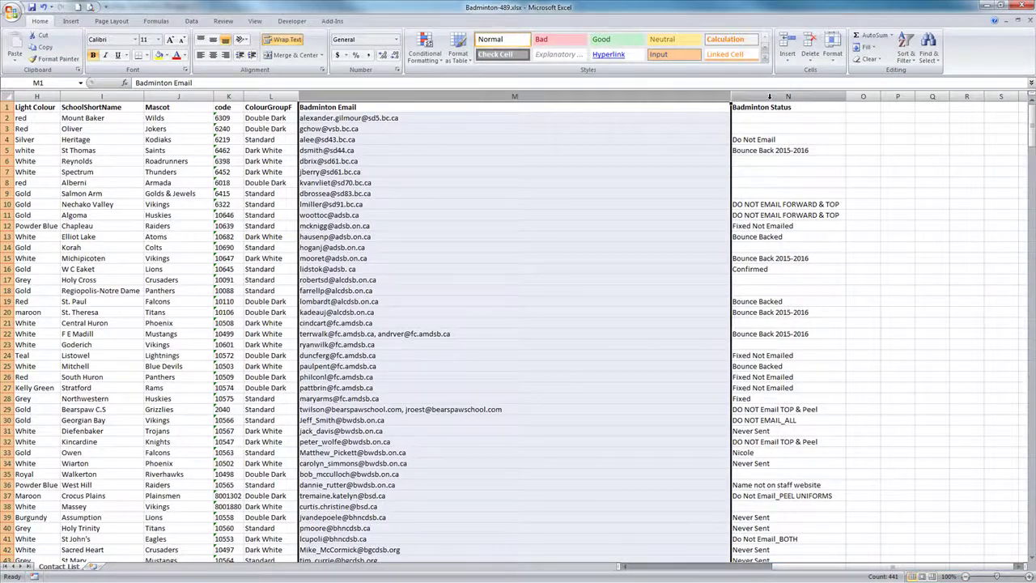
pyautogui.click(788, 96)
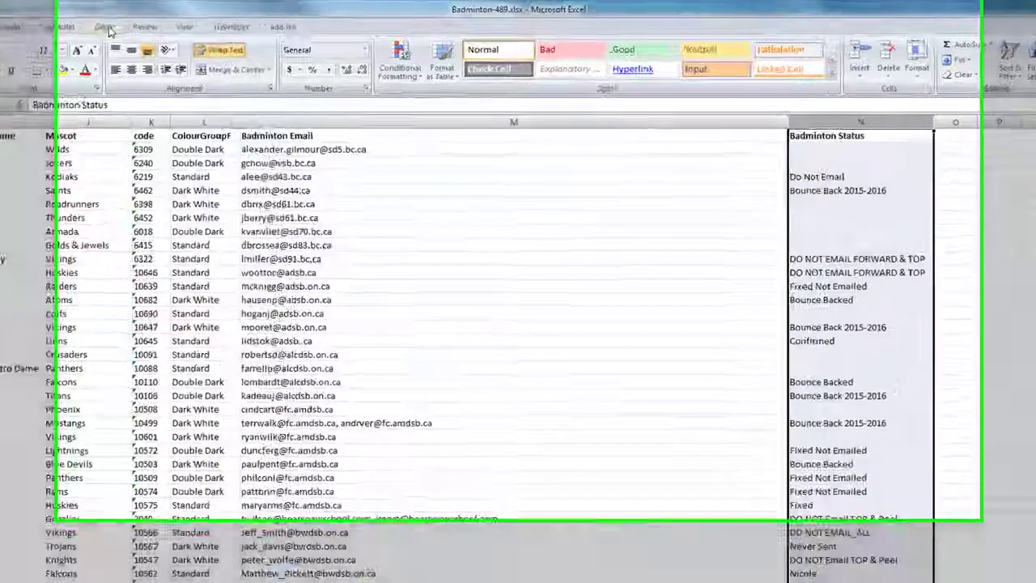
# Step: Filter the list and sort all columns by Badminton Status
pyautogui.click(188, 21)
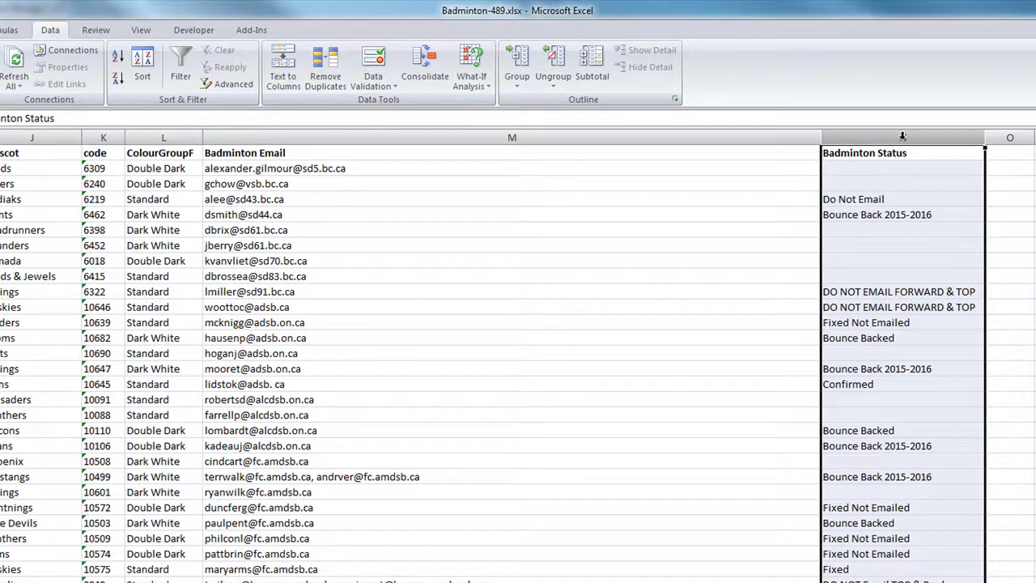
pyautogui.click(181, 68)
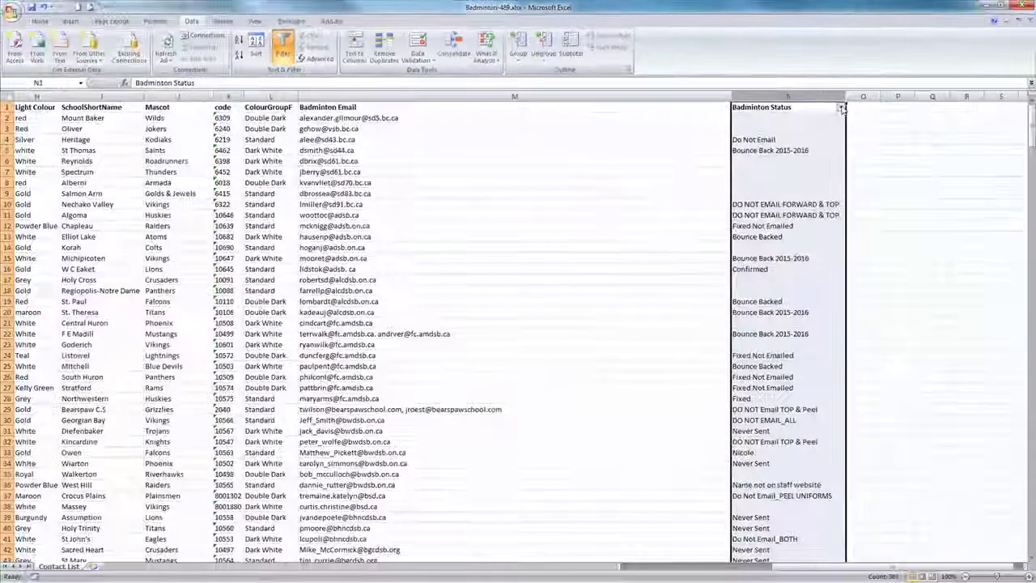
pyautogui.click(842, 107)
pyautogui.click(777, 117)
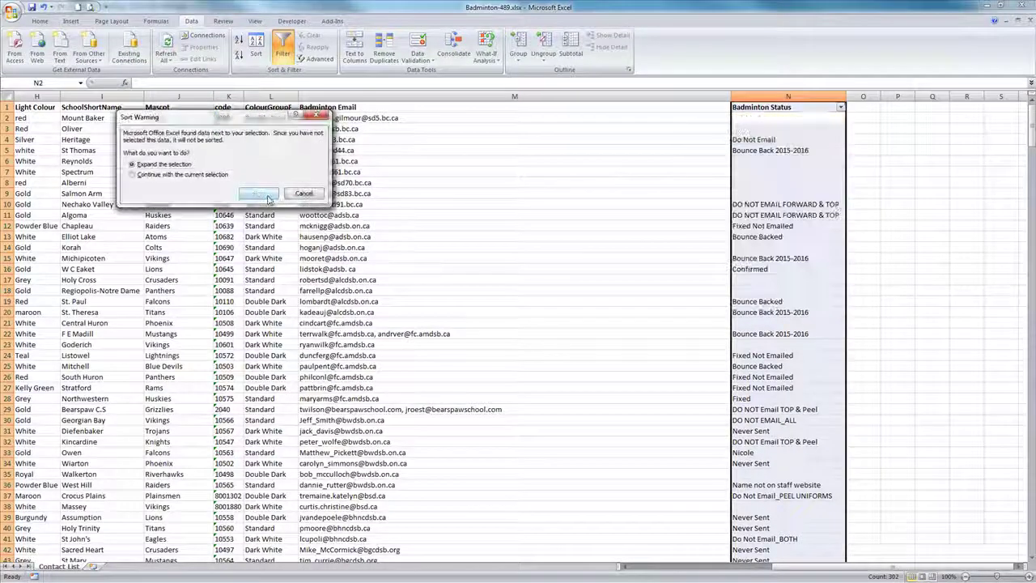
pyautogui.click(259, 193)
pyautogui.click(779, 139)
pyautogui.scroll(-10, 841, 305)
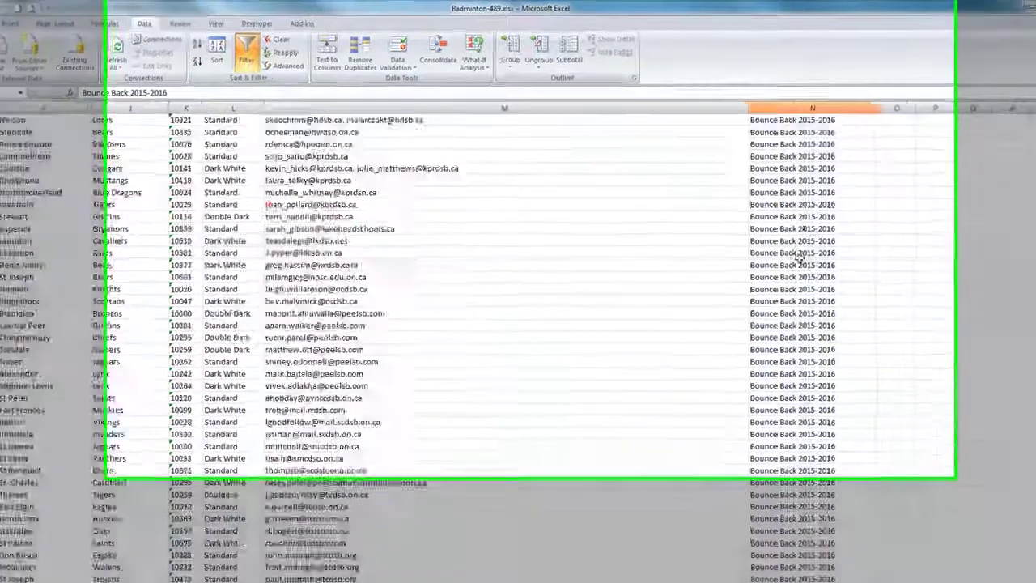
pyautogui.scroll(-15, 935, 418)
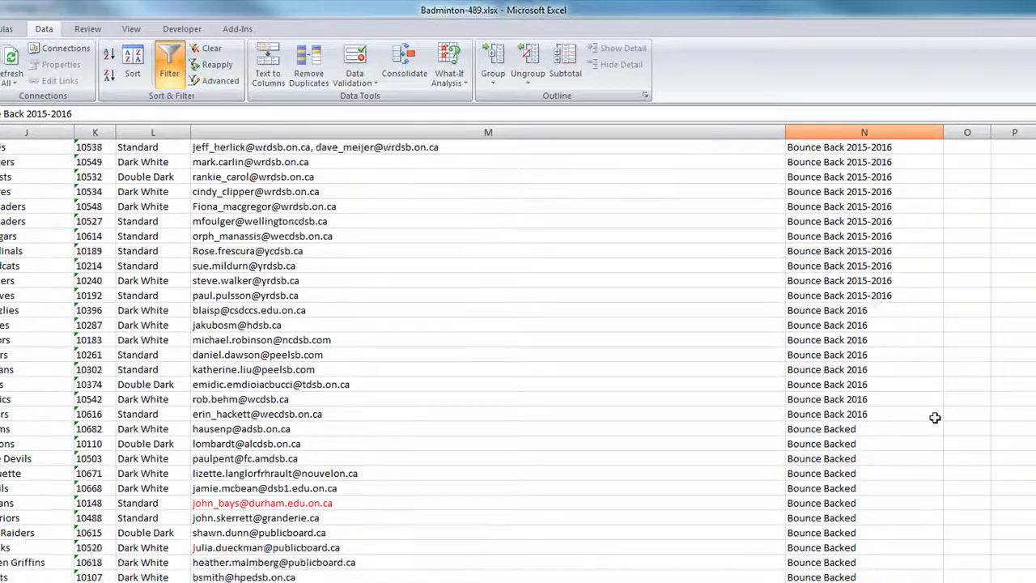
pyautogui.scroll(-4, 899, 502)
# Step: Delete the Do Not Email rows 130–133 and the DO NOT Email TOP & Peel rows 140–146
pyautogui.moveTo(838, 414); pyautogui.dragTo(838, 458)
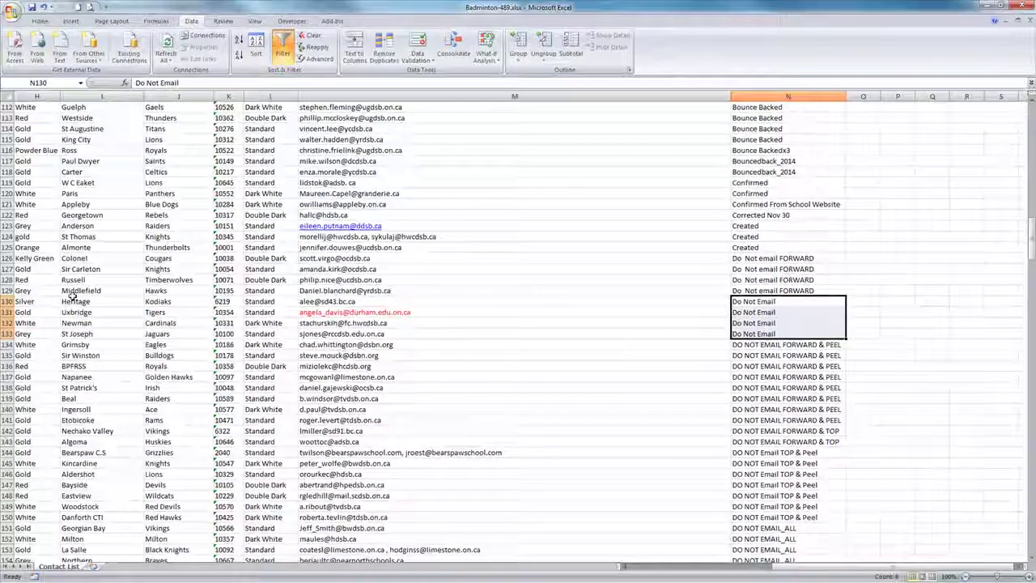
pyautogui.moveTo(6, 301); pyautogui.dragTo(7, 334)
pyautogui.rightClick(87, 322)
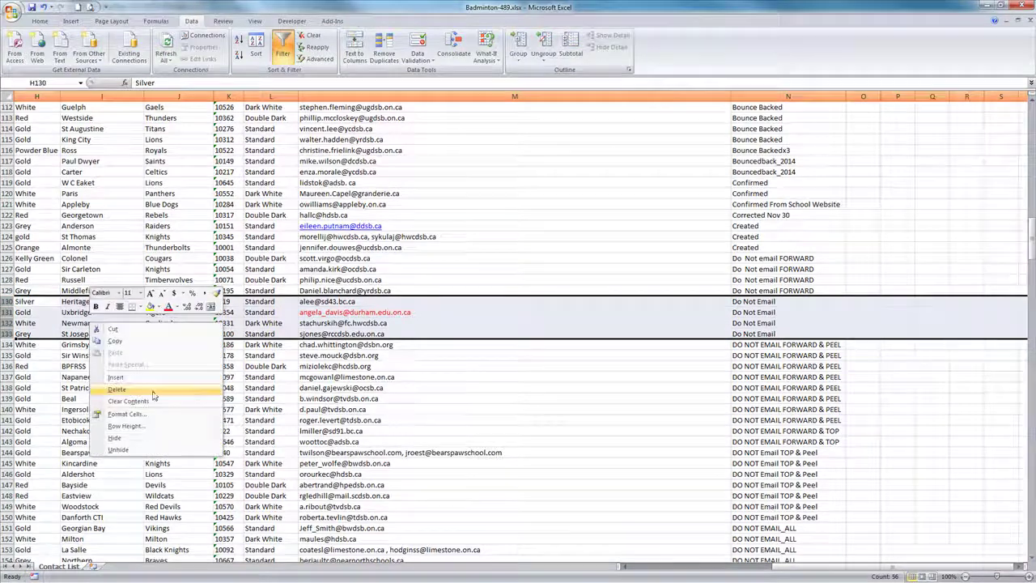
pyautogui.click(121, 391)
pyautogui.scroll(-1, 706, 308)
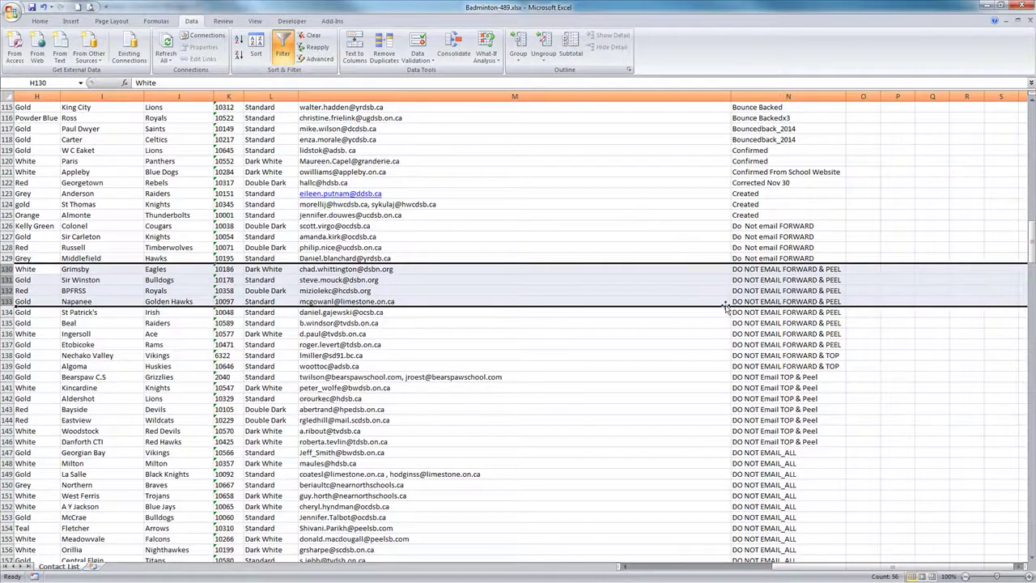
pyautogui.scroll(-3, 726, 306)
pyautogui.click(785, 281)
pyautogui.moveTo(8, 280); pyautogui.dragTo(10, 348)
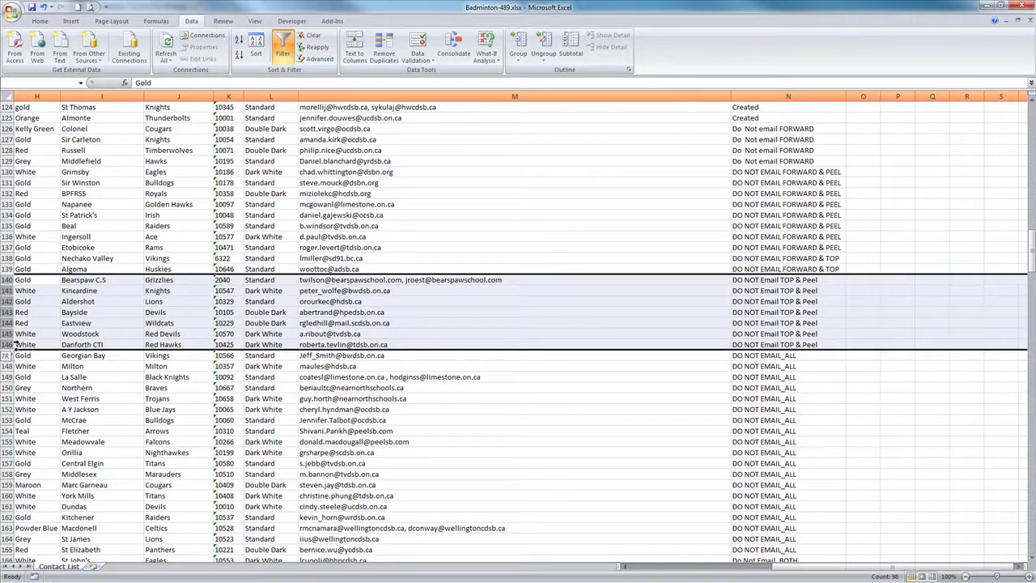
pyautogui.rightClick(16, 339)
pyautogui.click(49, 399)
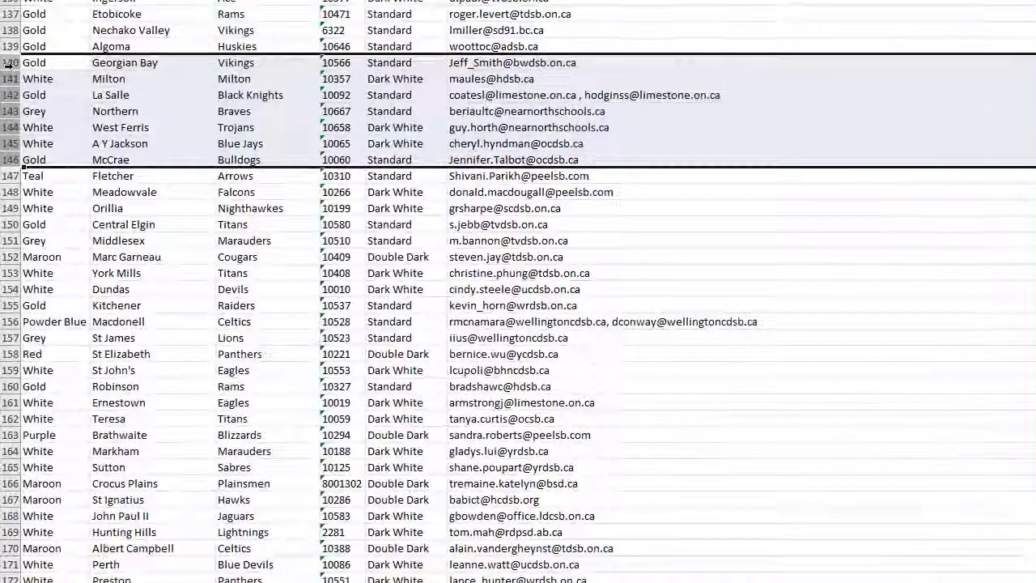
# Step: Delete the DO NOT EMAIL_ALL, Do Not Email_BOTH and Do Not Email_TOP UNIFORMS rows
pyautogui.click(7, 281)
pyautogui.moveTo(8, 62); pyautogui.dragTo(86, 467)
pyautogui.rightClick(119, 388)
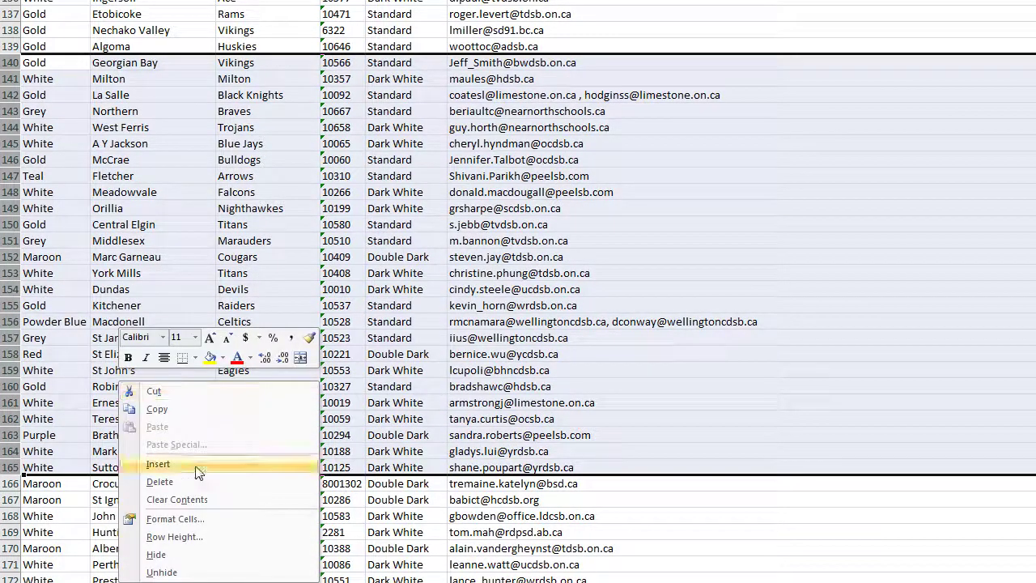
pyautogui.click(219, 479)
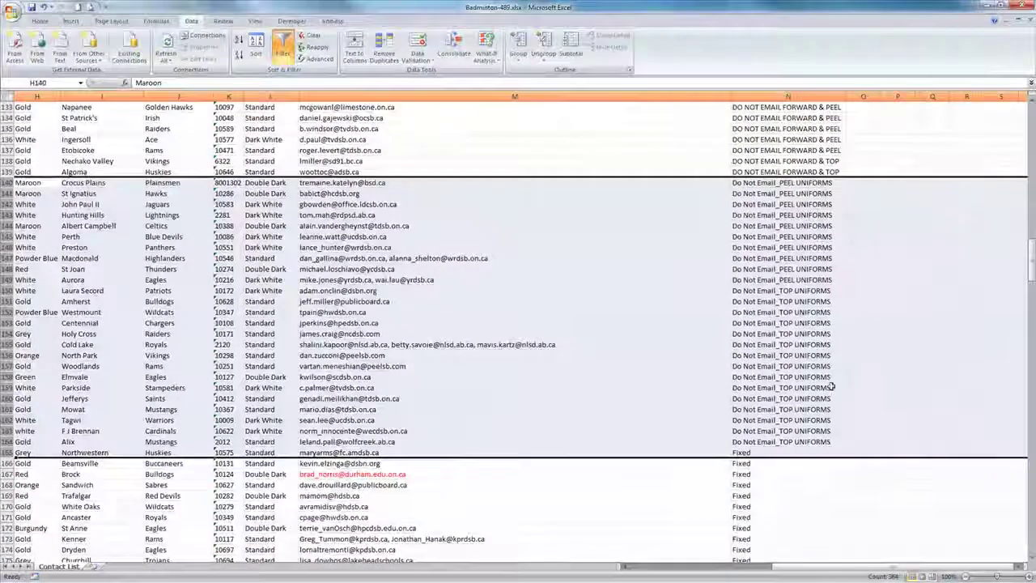
pyautogui.click(901, 274)
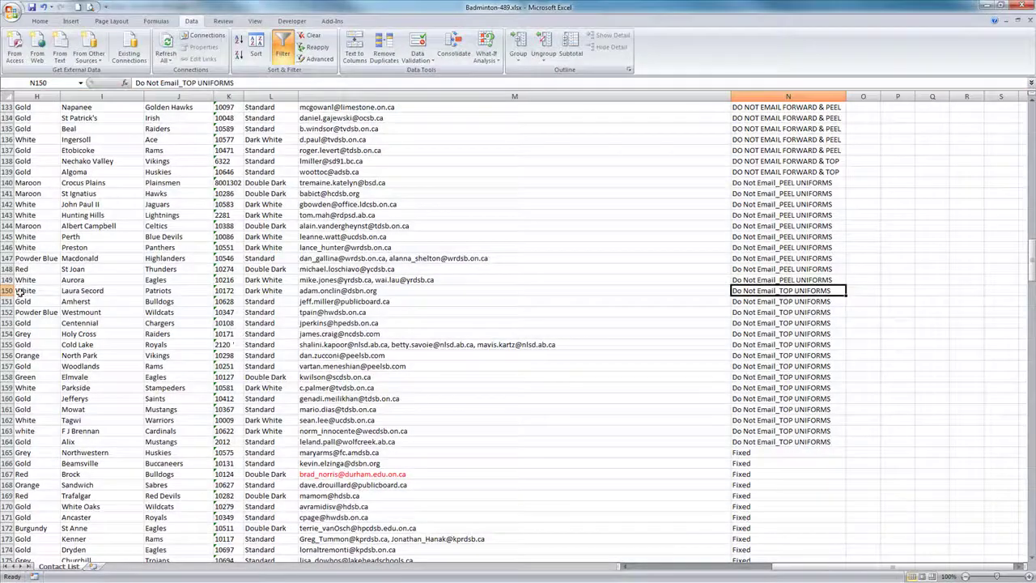
pyautogui.moveTo(8, 290); pyautogui.dragTo(22, 434)
pyautogui.rightClick(87, 389)
pyautogui.click(130, 479)
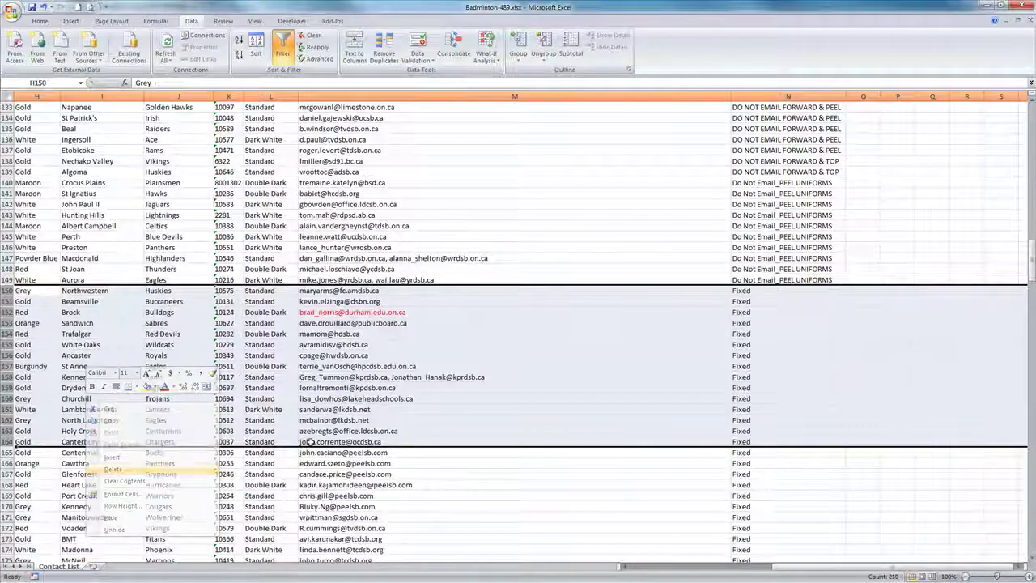
# Step: Delete the block of Fixed Not Emailed rows
pyautogui.scroll(-5, 455, 335)
pyautogui.scroll(-6, 455, 334)
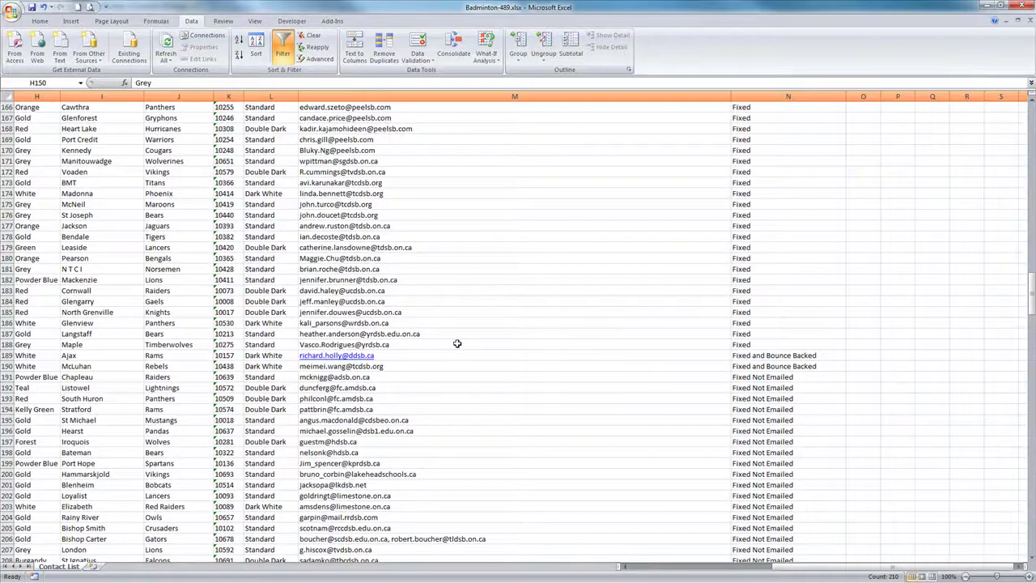
pyautogui.scroll(-4, 458, 343)
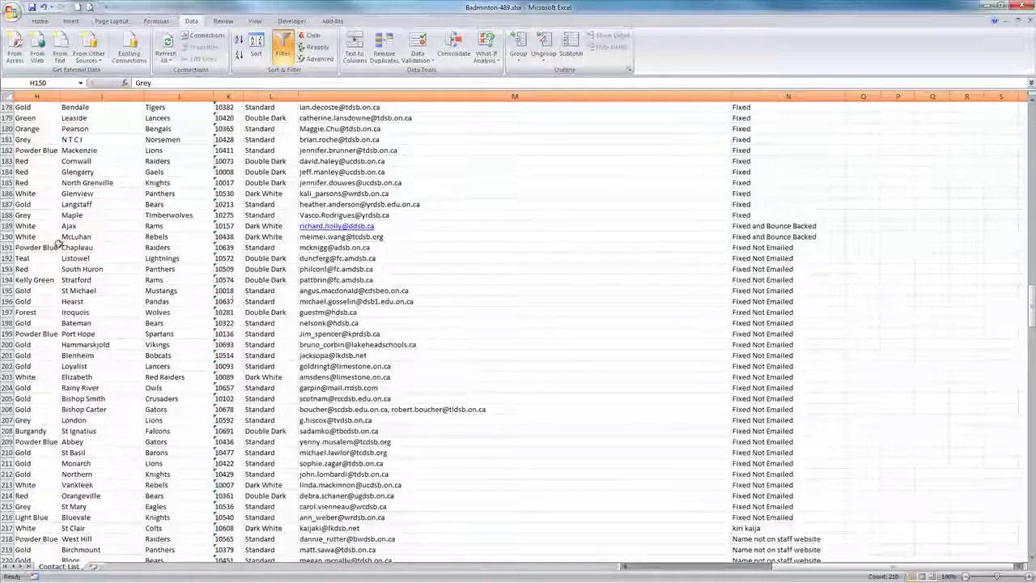
pyautogui.moveTo(8, 247); pyautogui.dragTo(65, 518)
pyautogui.rightClick(199, 473)
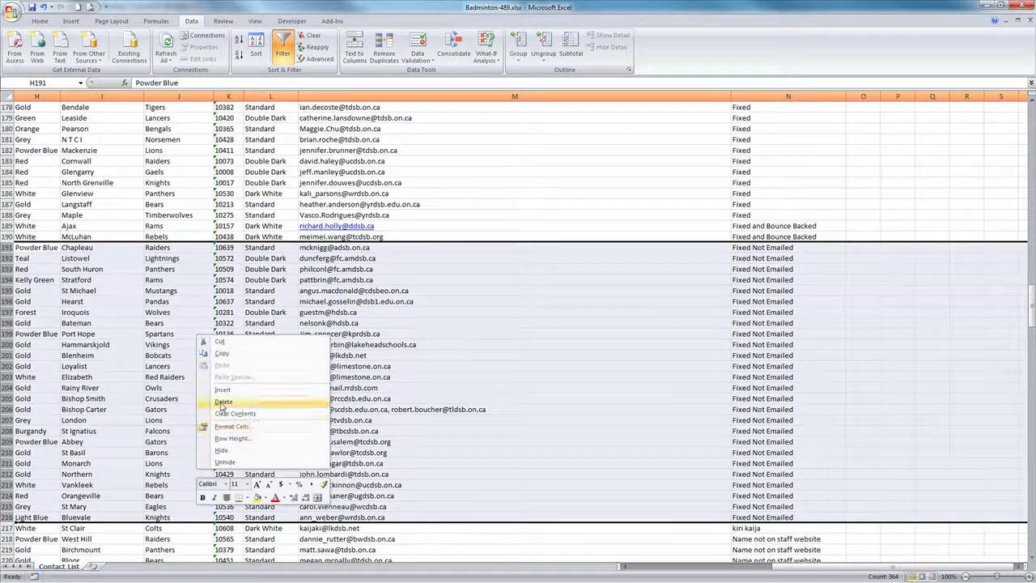
pyautogui.click(224, 402)
# Step: Delete the block of Never Sent rows
pyautogui.scroll(-6, 479, 308)
pyautogui.scroll(3, 781, 152)
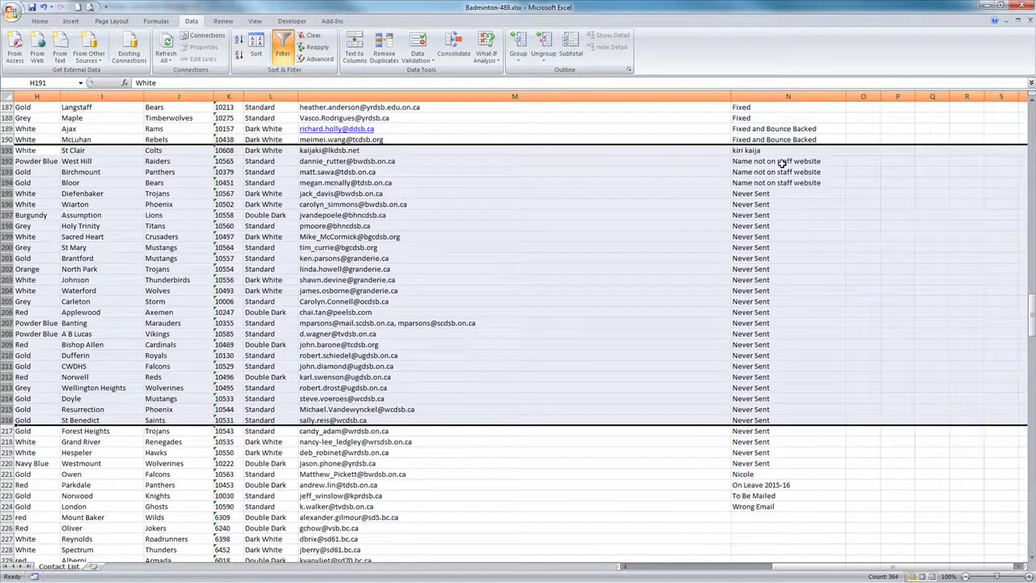
pyautogui.click(753, 194)
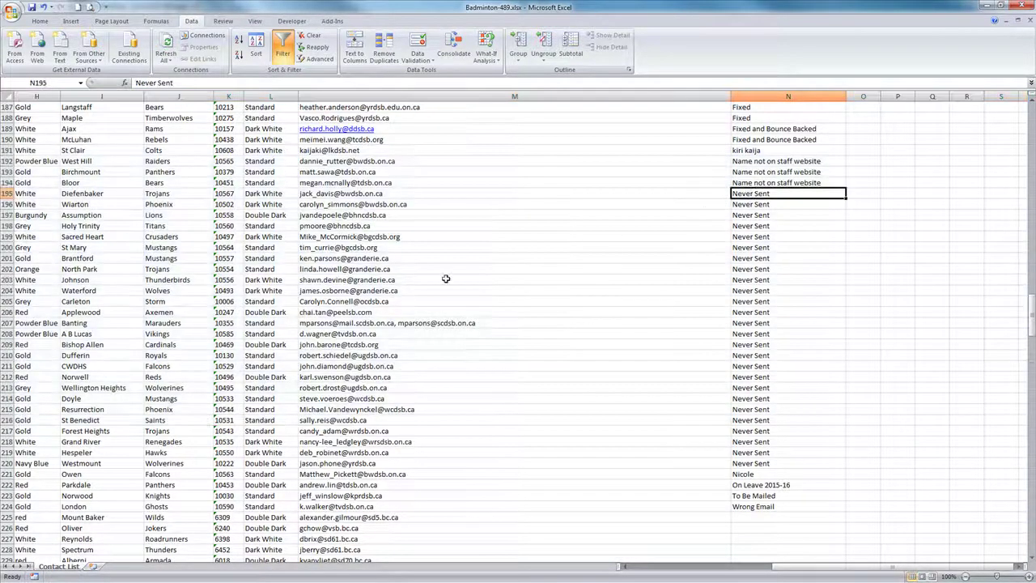
pyautogui.moveTo(6, 194); pyautogui.dragTo(6, 474)
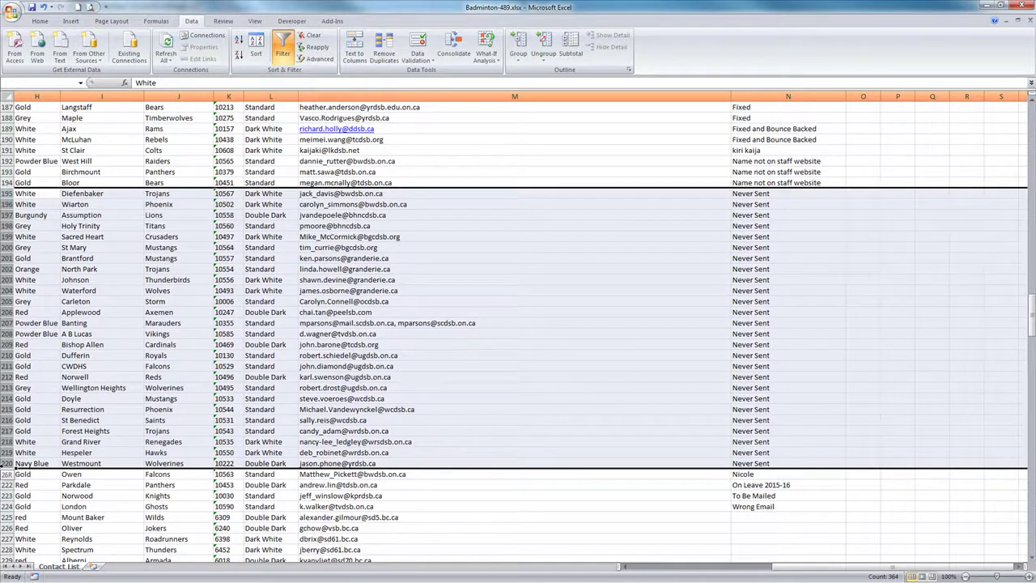
pyautogui.rightClick(37, 463)
pyautogui.click(77, 388)
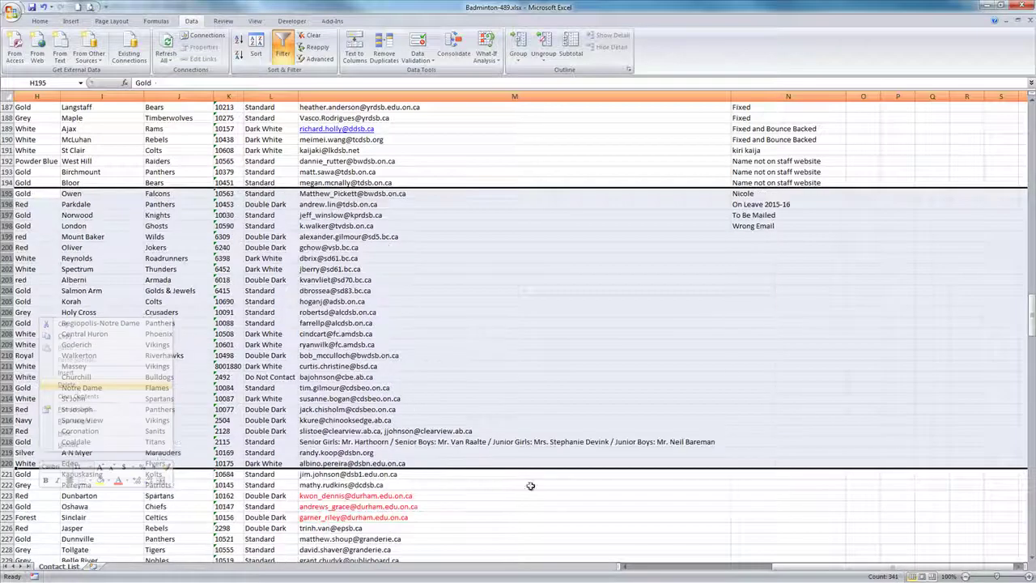
# Step: Delete the London contact in row 198 marked Wrong Email
pyautogui.click(740, 229)
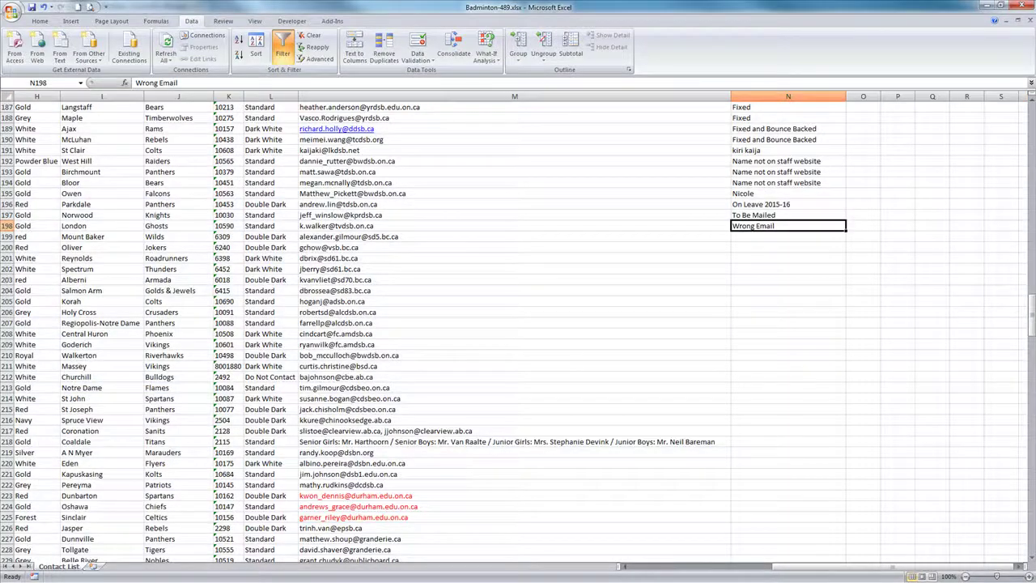
pyautogui.rightClick(6, 226)
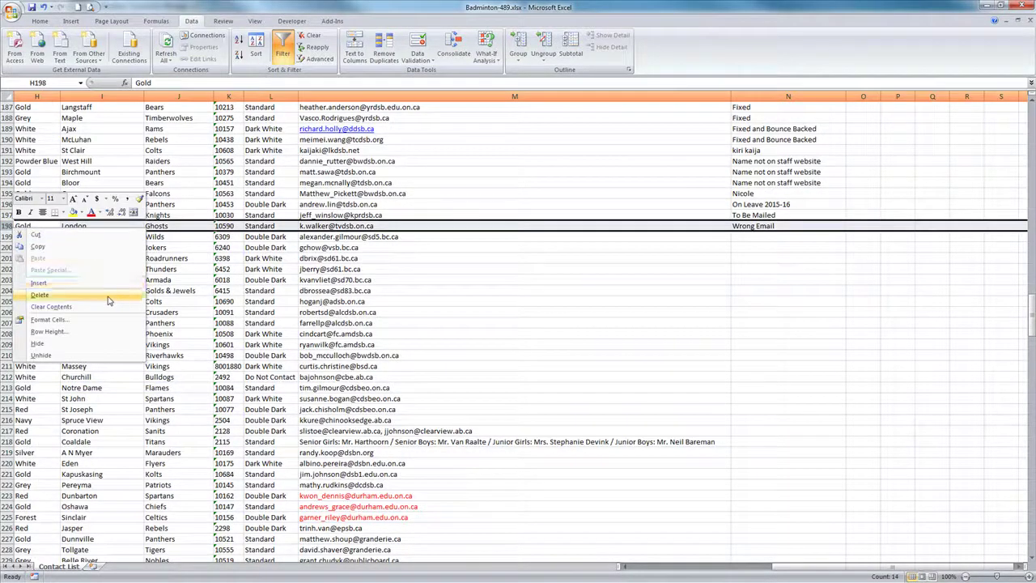
pyautogui.click(42, 294)
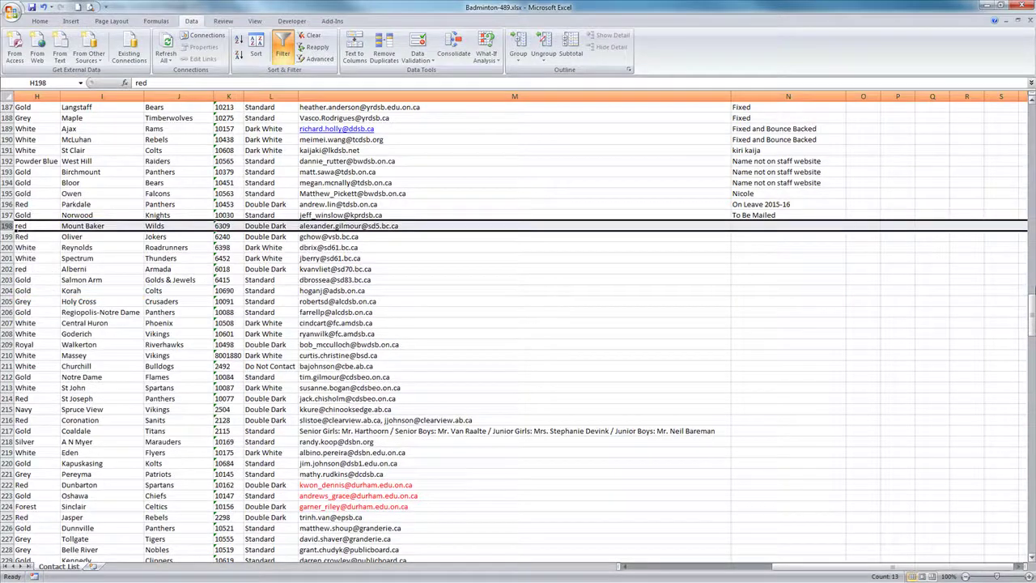
pyautogui.moveTo(1026, 309); pyautogui.dragTo(1030, 113)
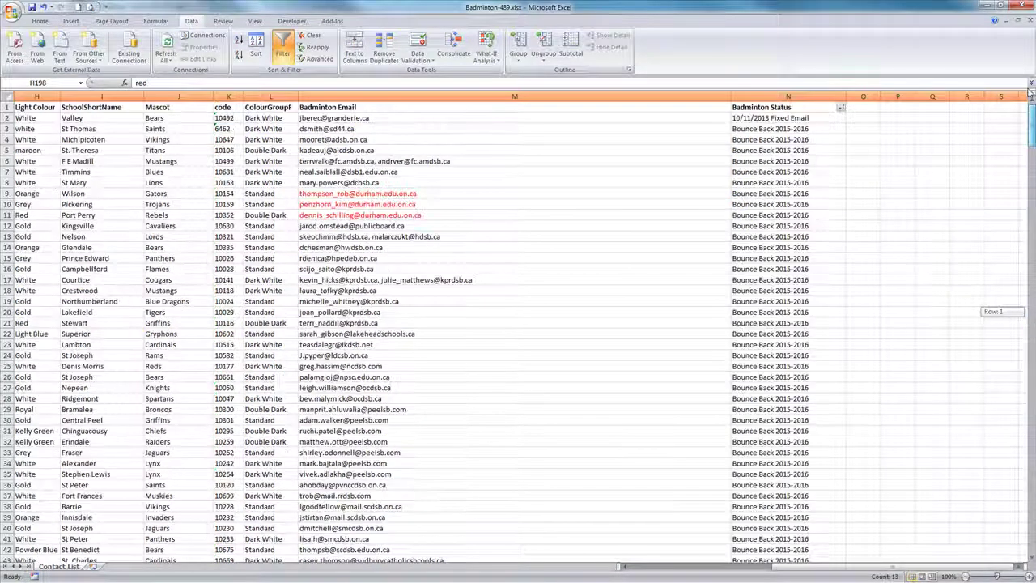
# Step: Delete column N, Badminton Status, then scroll back and select column A
pyautogui.click(797, 94)
pyautogui.rightClick(798, 94)
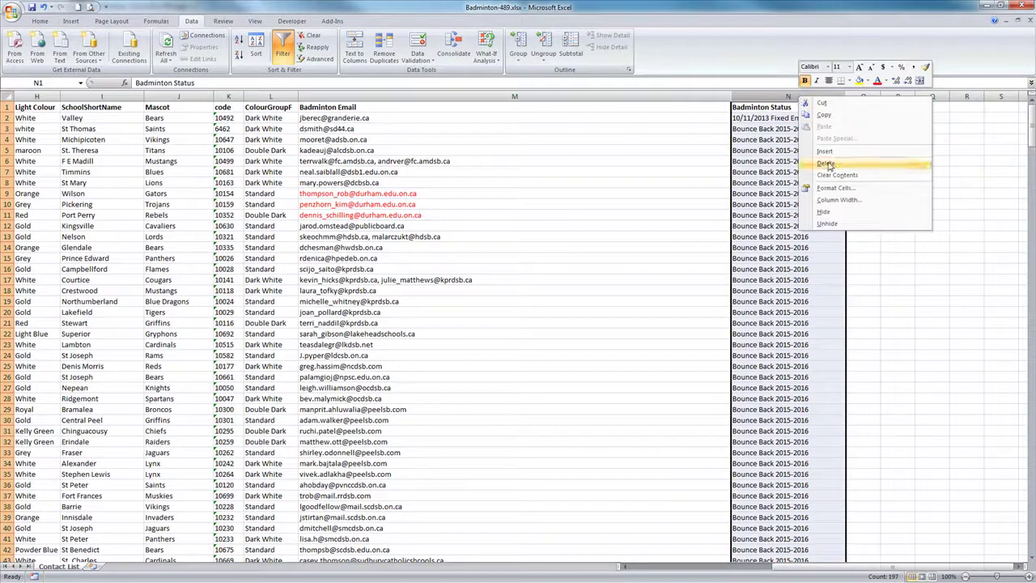
pyautogui.click(828, 165)
pyautogui.click(901, 268)
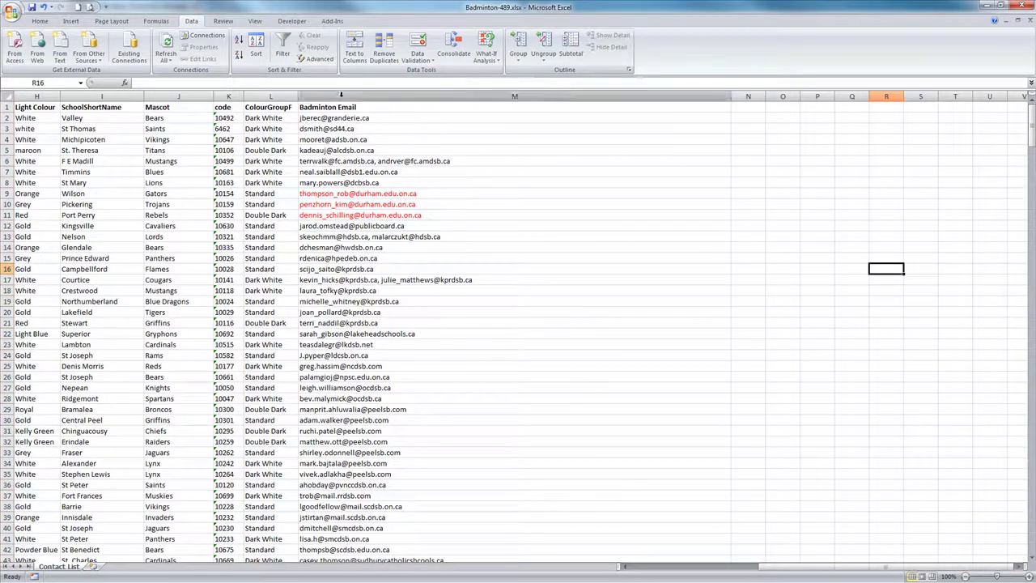
pyautogui.click(502, 96)
pyautogui.moveTo(769, 566); pyautogui.dragTo(557, 580)
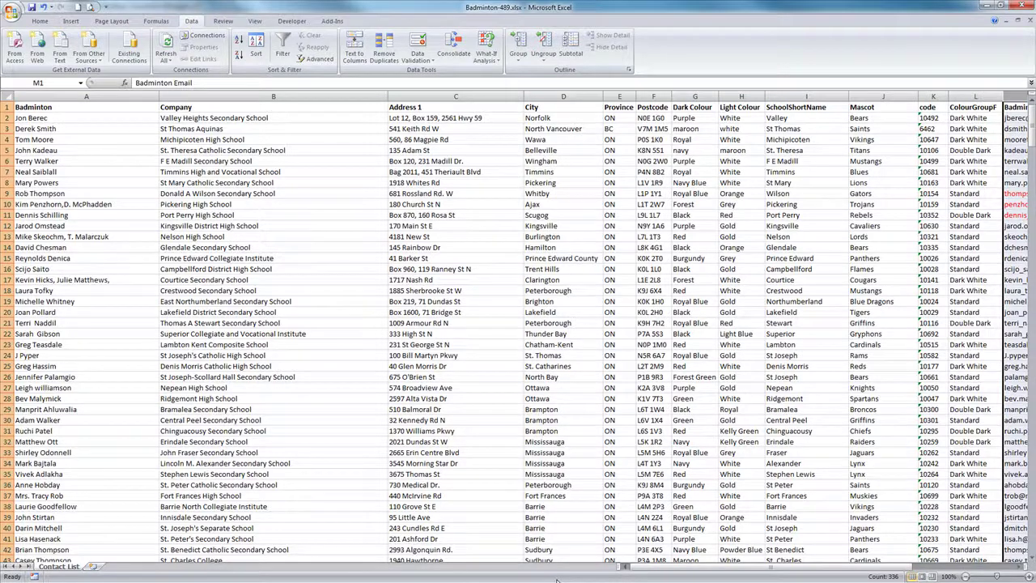
pyautogui.click(95, 95)
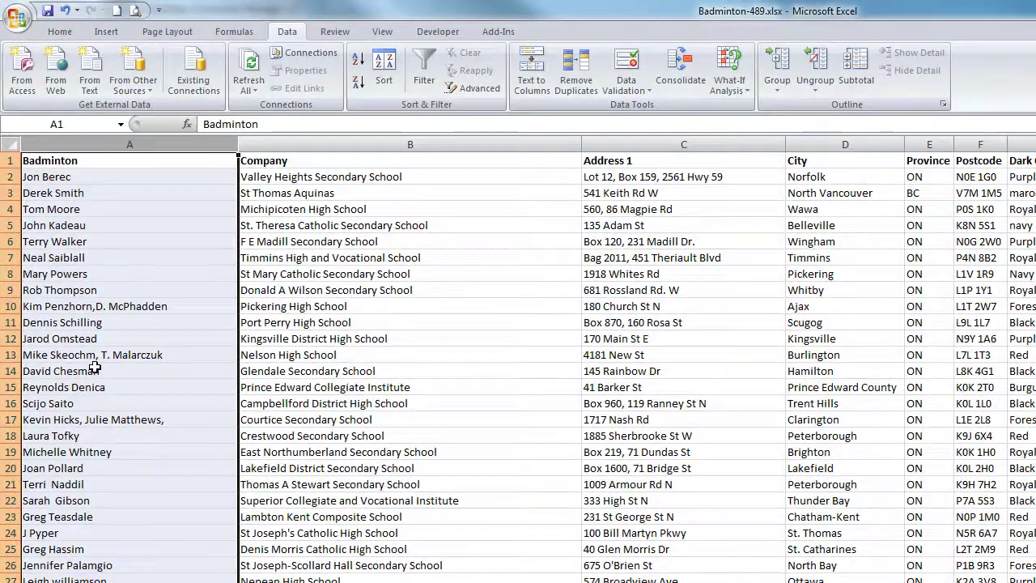
# Step: Replace the slash between the two names in A216 with a comma
pyautogui.scroll(-1, 95, 372)
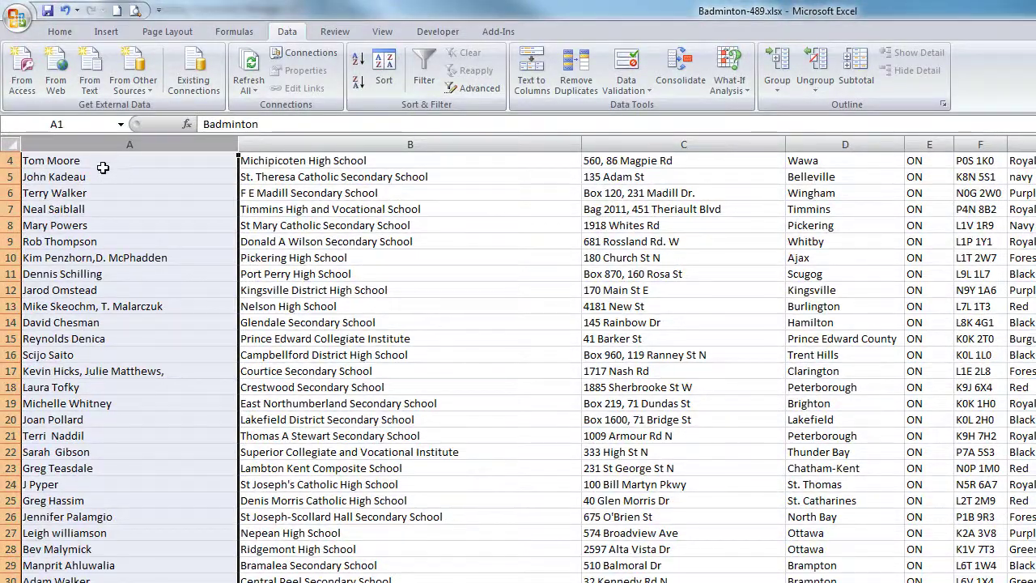
pyautogui.doubleClick(98, 308)
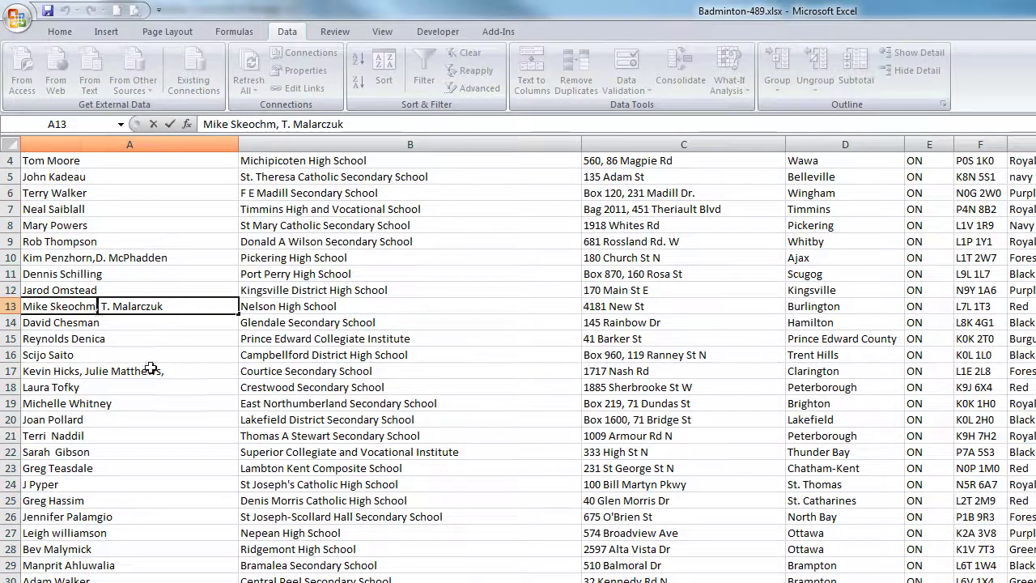
pyautogui.click(143, 432)
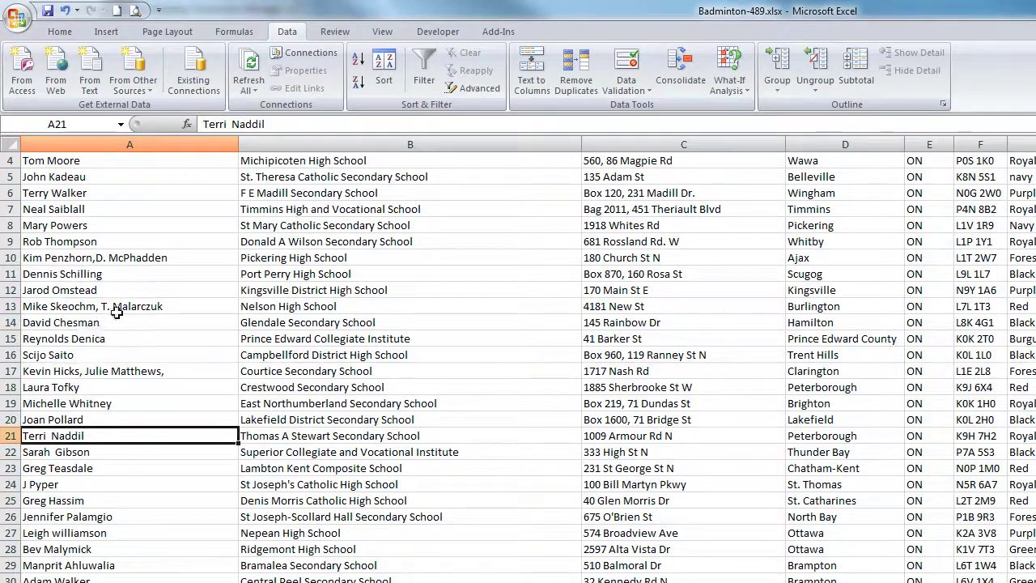
pyautogui.scroll(-9, 112, 416)
pyautogui.scroll(-20, 113, 415)
pyautogui.scroll(-20, 138, 424)
pyautogui.scroll(-6, 137, 433)
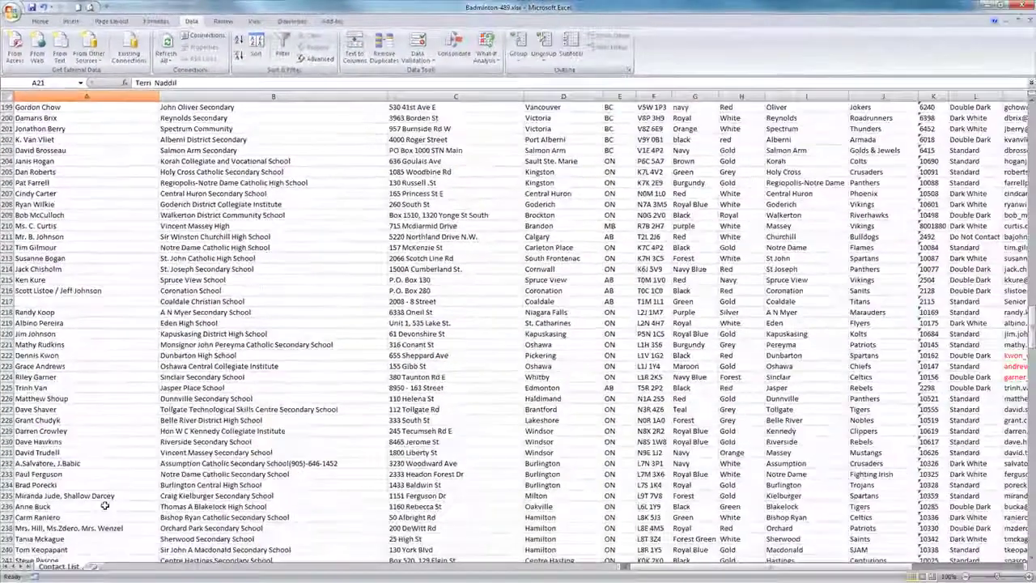
pyautogui.doubleClick(51, 289)
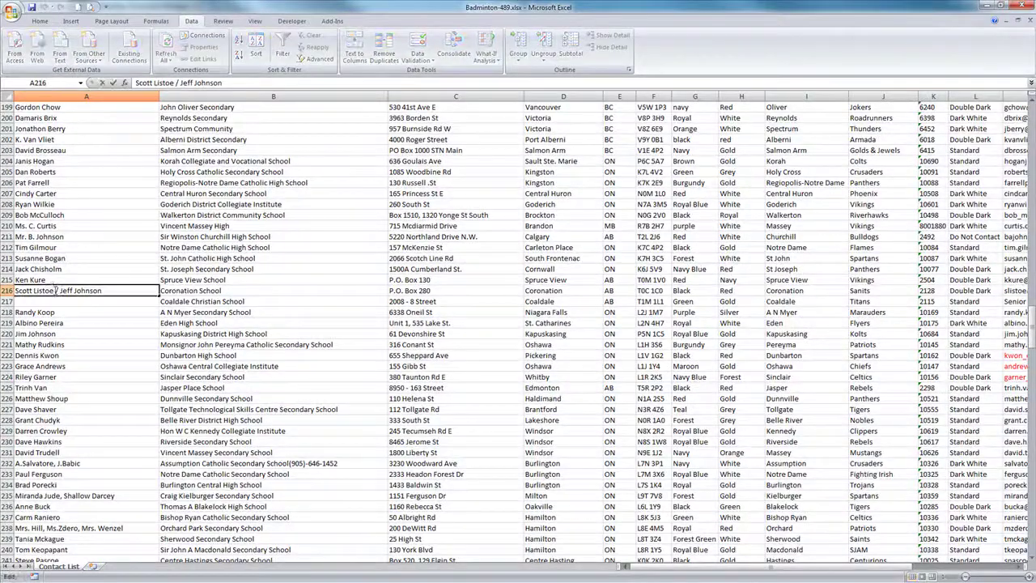
pyautogui.doubleClick(55, 290)
pyautogui.write(',')
pyautogui.click(162, 365)
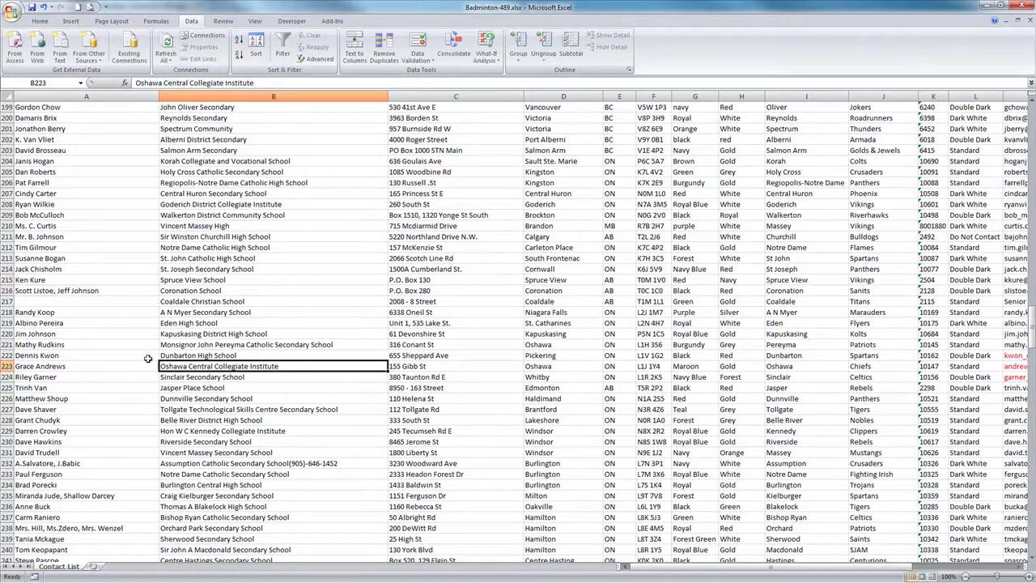
# Step: Enter Badminton Dept. as the name in empty cell A217 and select row 217
pyautogui.click(78, 301)
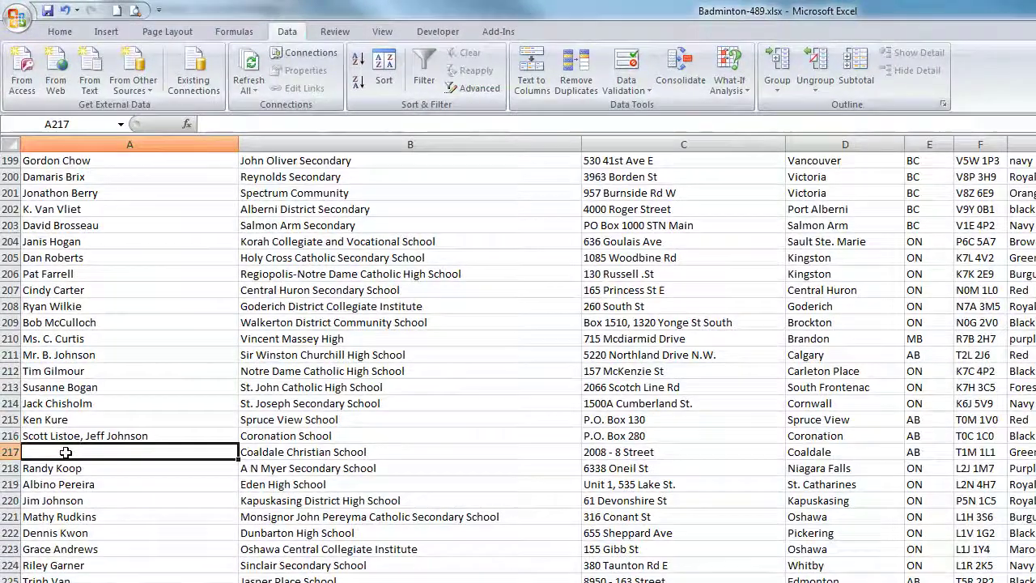
pyautogui.doubleClick(65, 452)
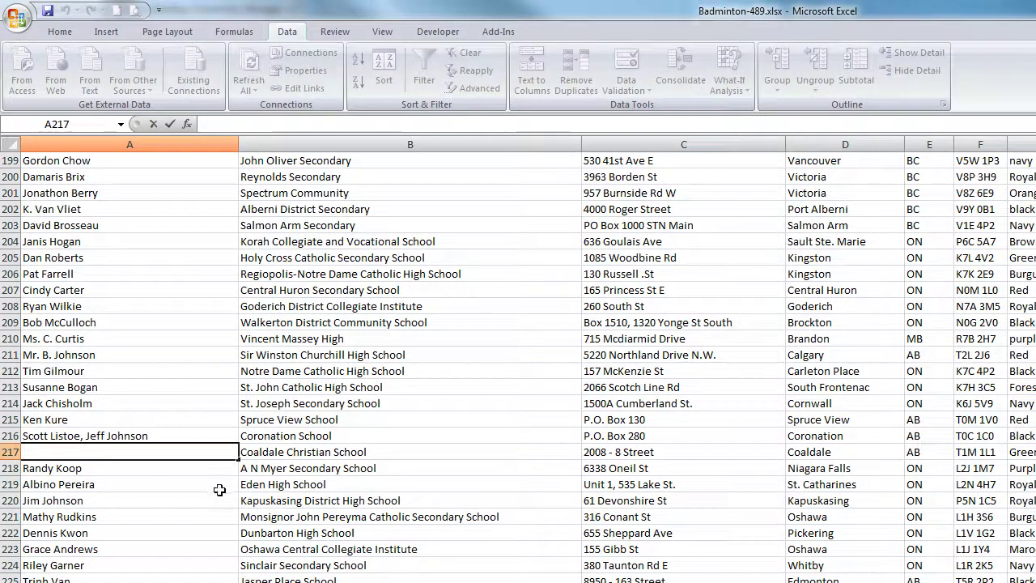
pyautogui.write('Badminton Dept.')
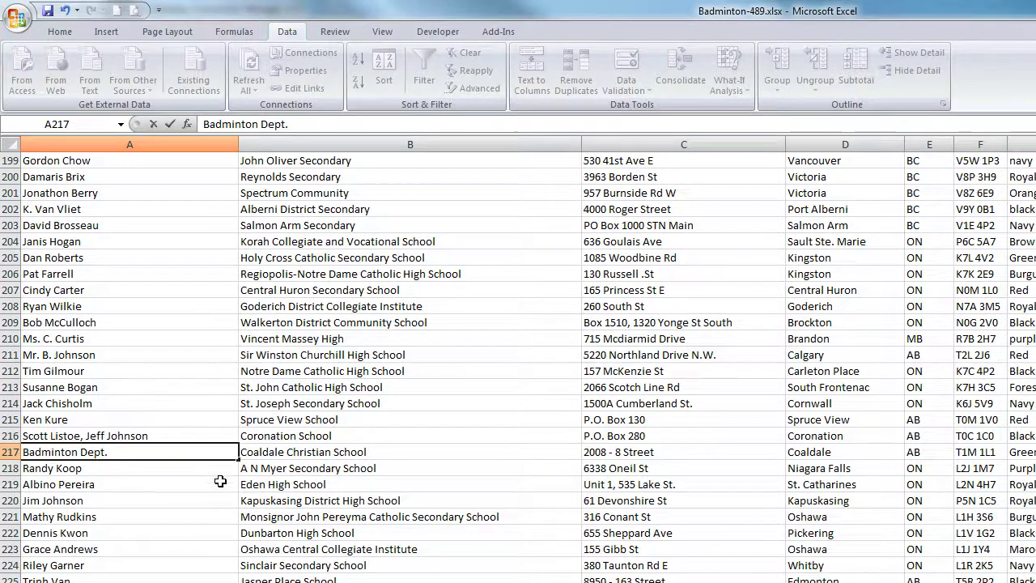
pyautogui.click(270, 457)
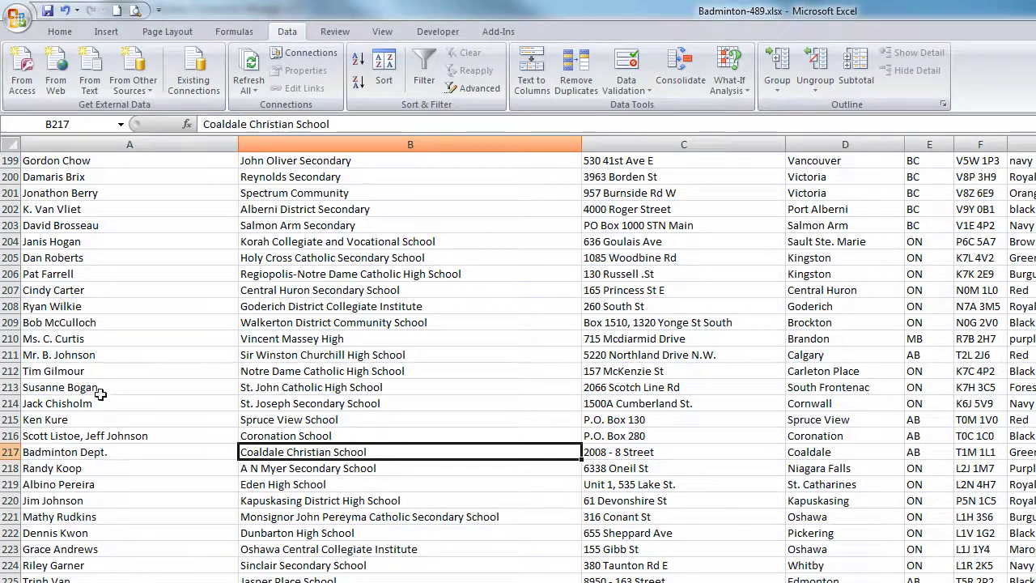
pyautogui.press('Left')
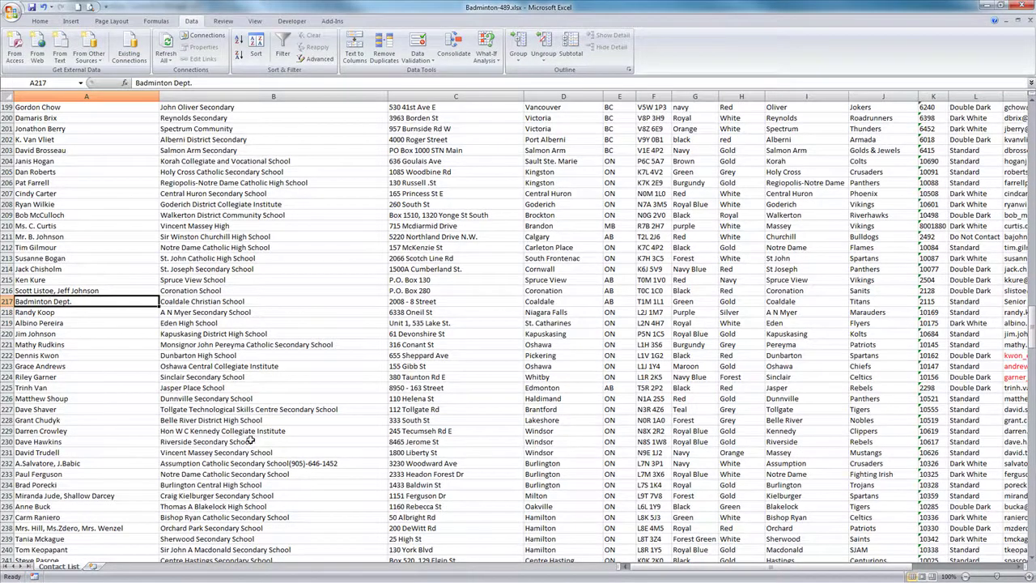
pyautogui.click(6, 301)
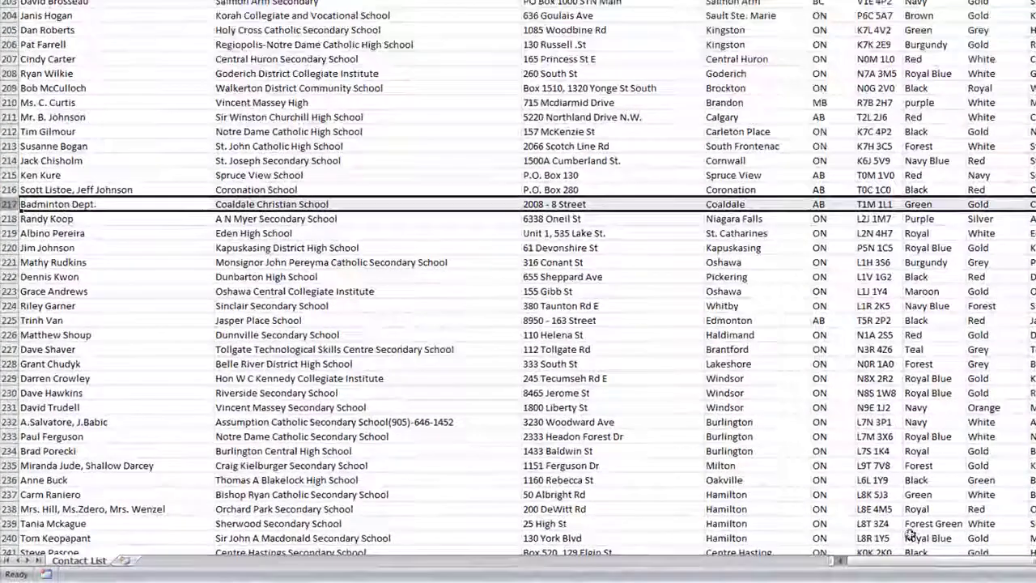
# Step: Delete row 217, the Coaldale Badminton Dept. row
pyautogui.moveTo(898, 565); pyautogui.dragTo(1011, 565)
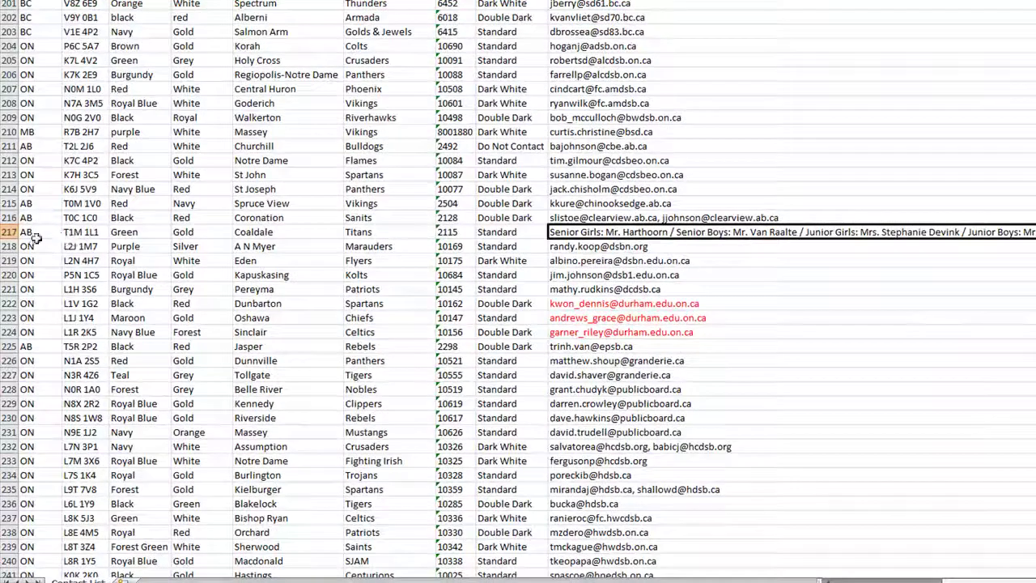
pyautogui.moveTo(13, 239); pyautogui.dragTo(13, 331)
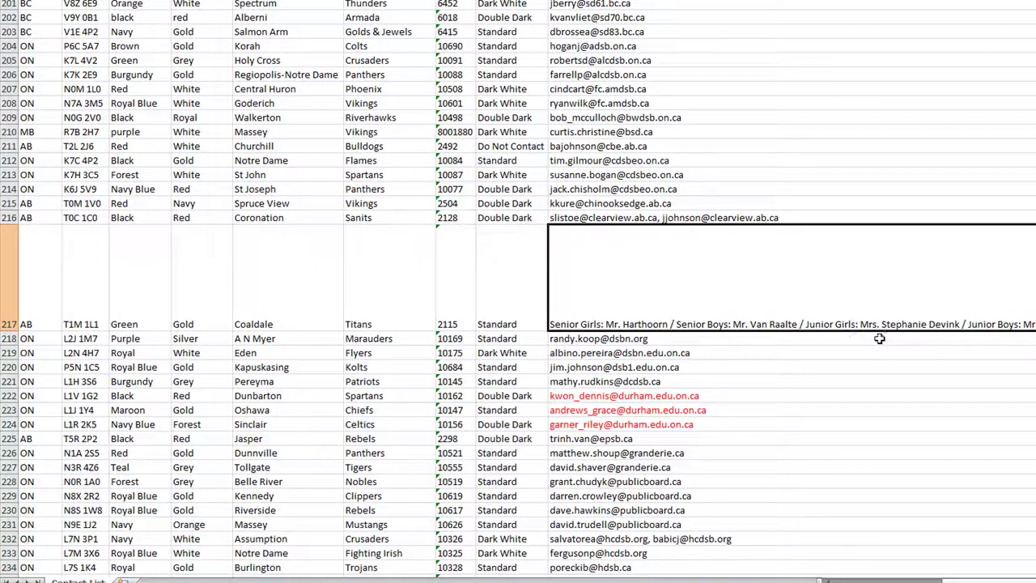
pyautogui.rightClick(36, 276)
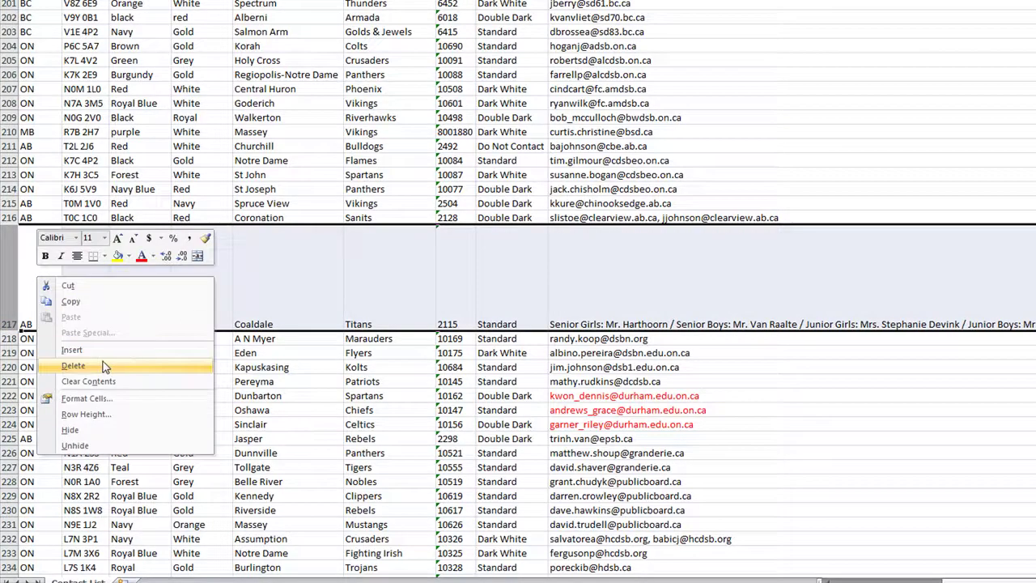
pyautogui.click(106, 361)
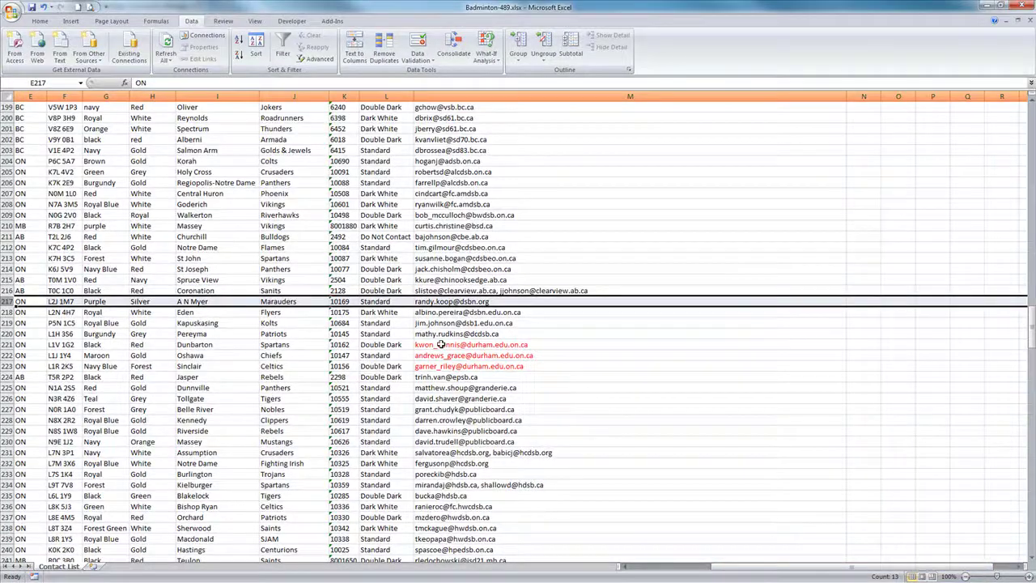
# Step: Select row 221, the first row with a red durham.edu.on.ca email, and return to column A
pyautogui.click(429, 346)
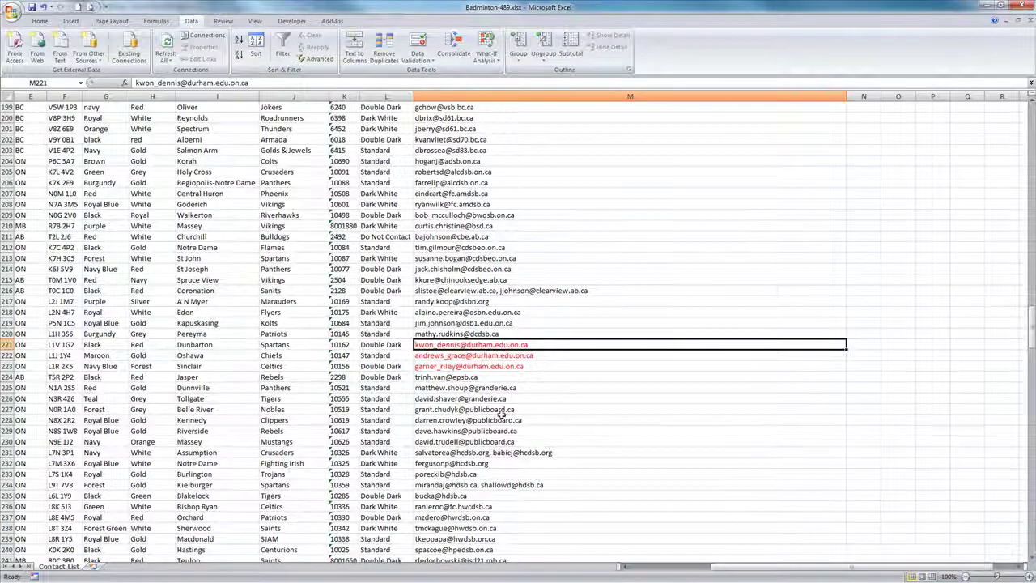
pyautogui.click(10, 344)
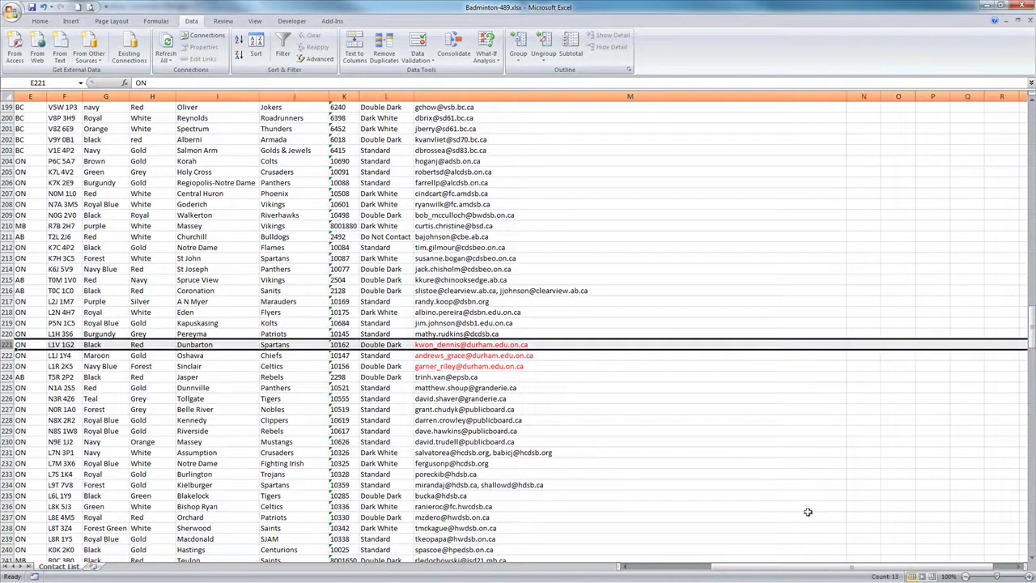
pyautogui.moveTo(813, 570); pyautogui.dragTo(662, 580)
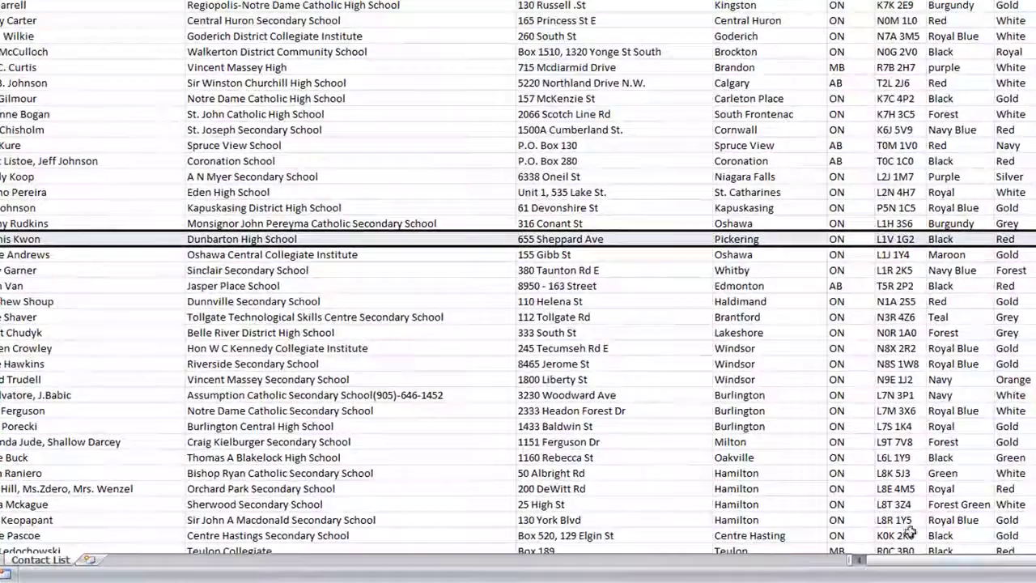
pyautogui.moveTo(931, 561); pyautogui.dragTo(1017, 563)
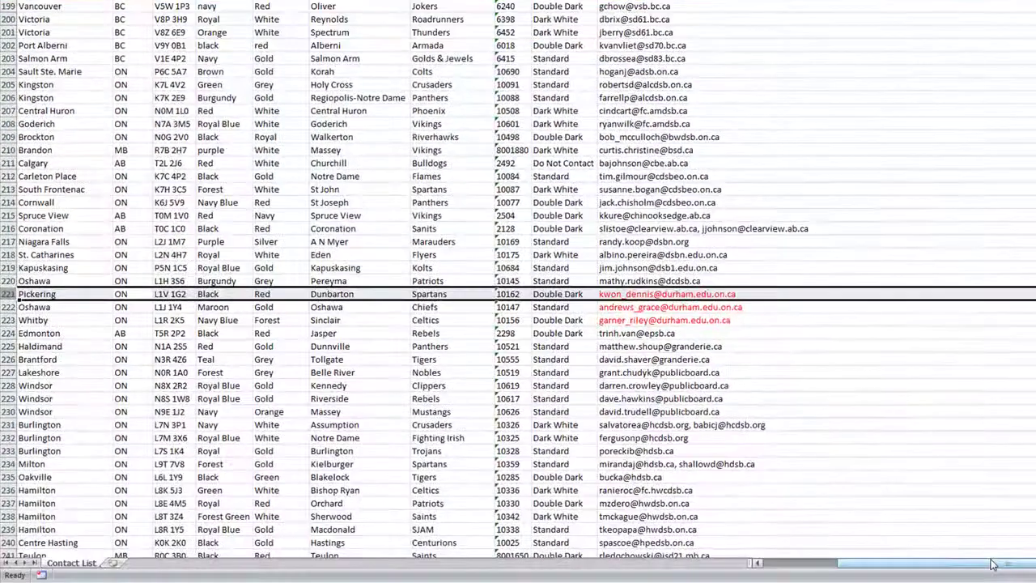
pyautogui.moveTo(1014, 562); pyautogui.dragTo(844, 572)
pyautogui.click(81, 295)
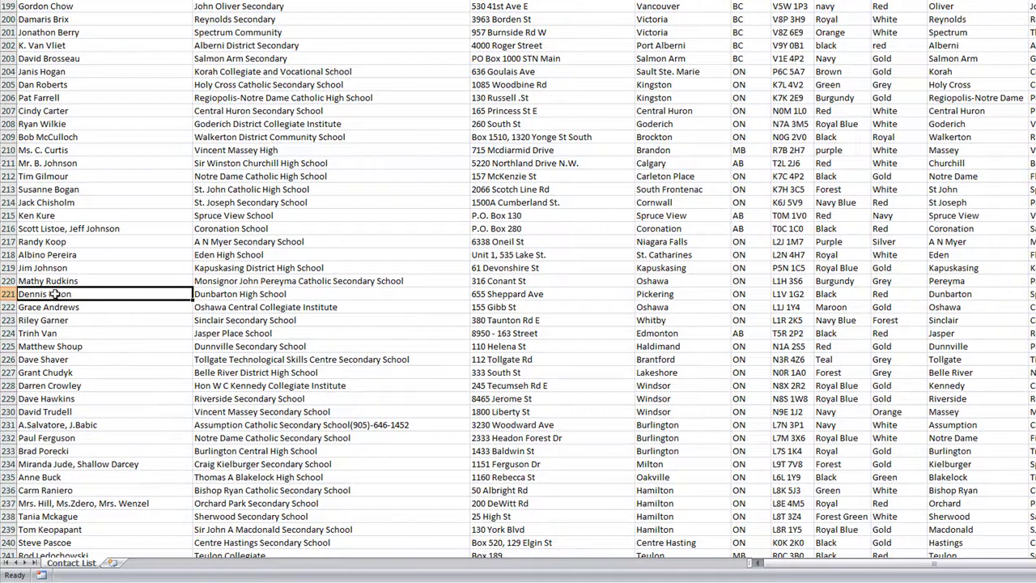
pyautogui.moveTo(801, 564); pyautogui.dragTo(1010, 555)
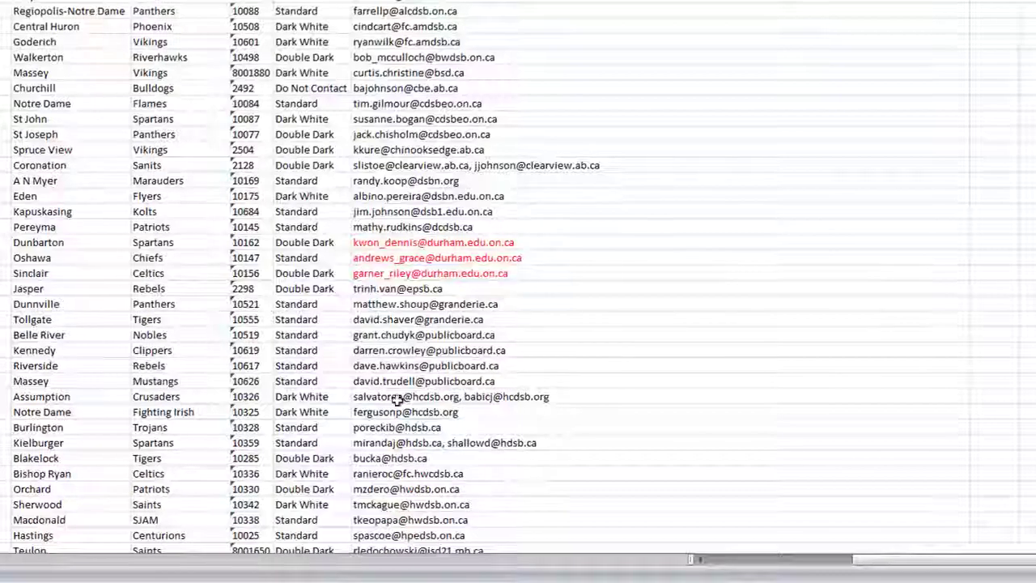
# Step: Replace the comma between the two MacKenzie email addresses with a semicolon
pyautogui.scroll(-7, 394, 434)
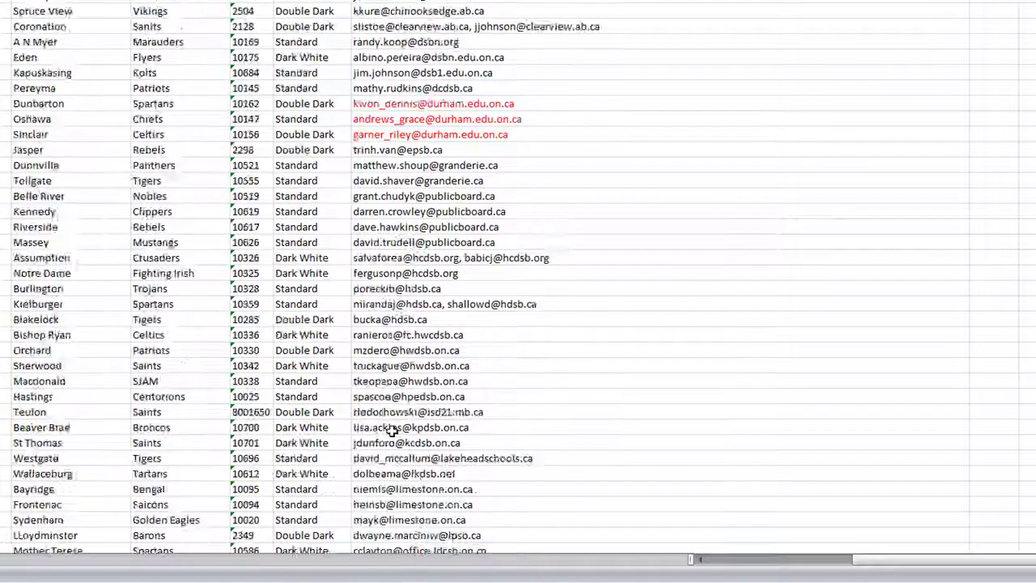
pyautogui.scroll(-4, 391, 430)
pyautogui.moveTo(377, 263); pyautogui.dragTo(413, 535)
pyautogui.scroll(-3, 420, 340)
pyautogui.moveTo(380, 474); pyautogui.dragTo(399, 153)
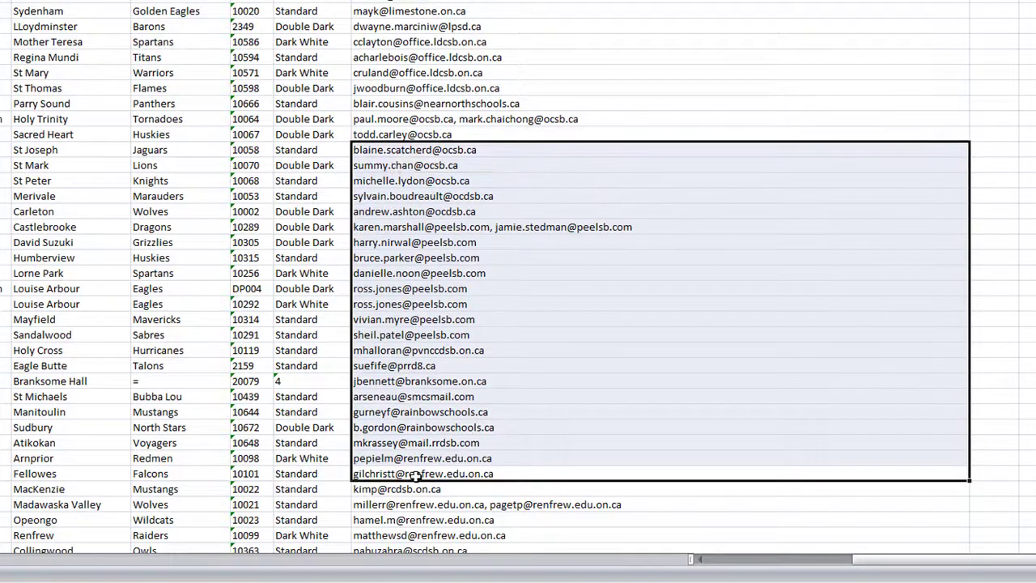
pyautogui.scroll(-11, 450, 498)
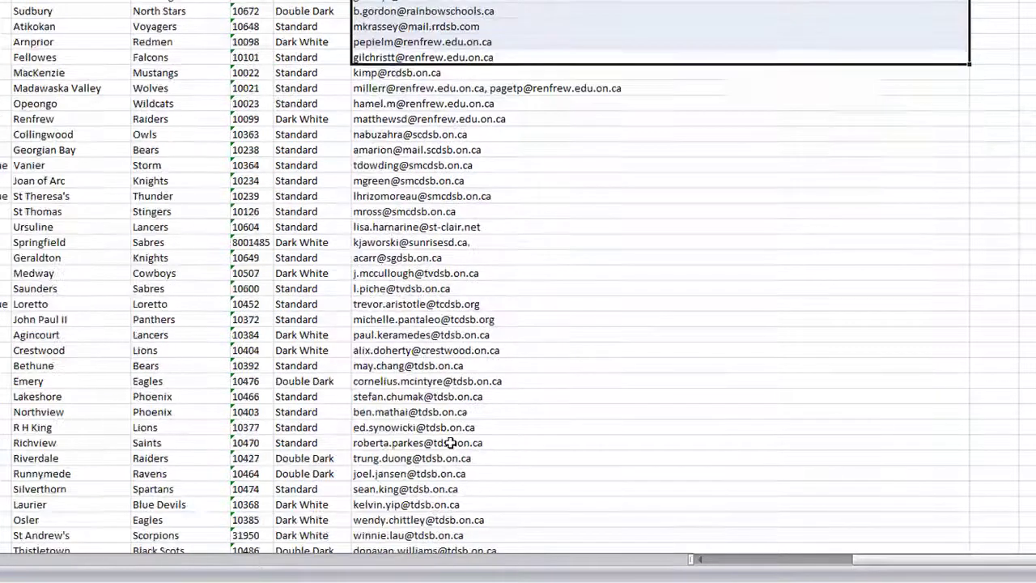
pyautogui.scroll(-11, 451, 443)
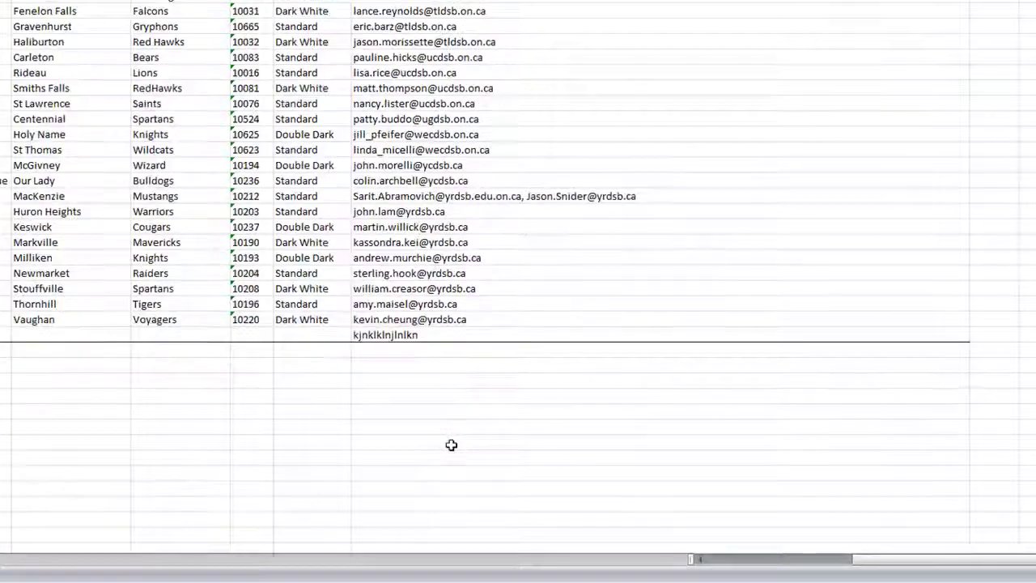
pyautogui.click(516, 202)
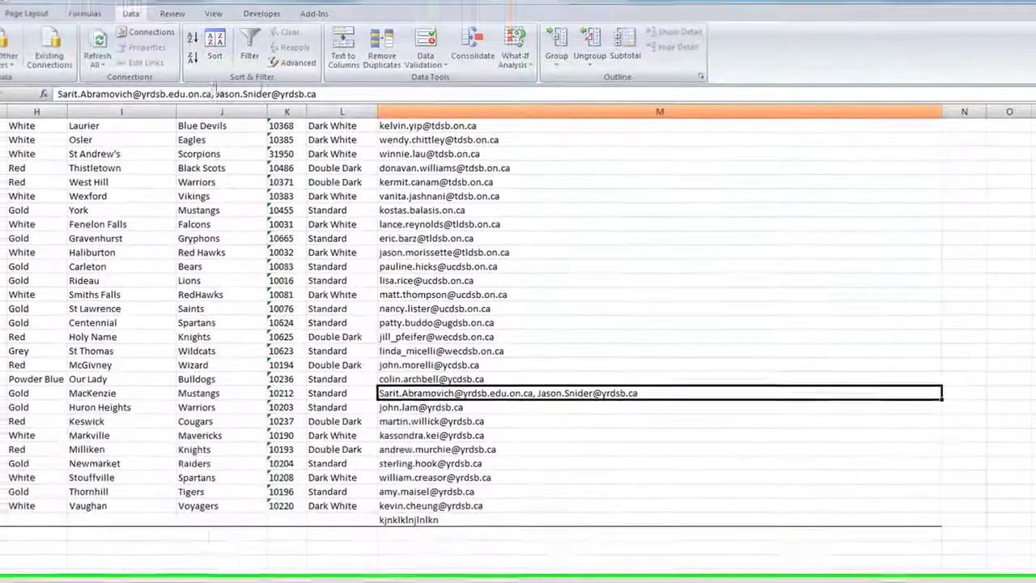
pyautogui.click(215, 106)
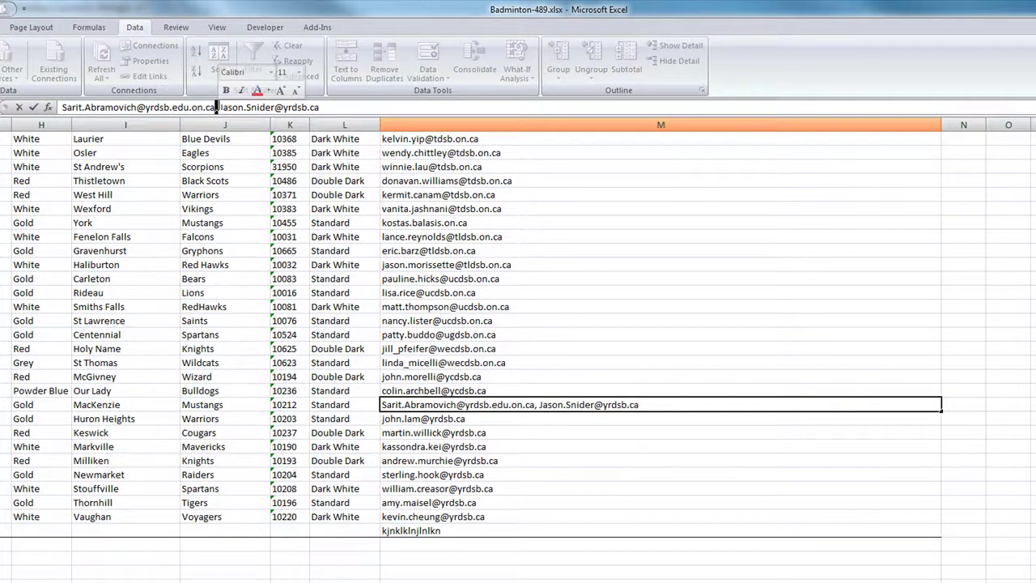
pyautogui.press('BackSpace')
pyautogui.write(';')
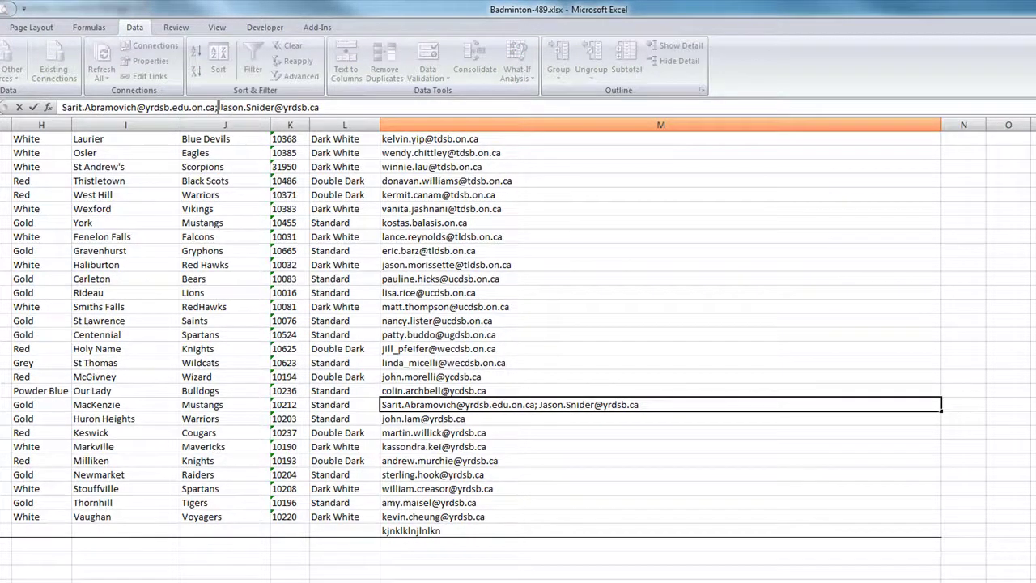
# Step: Delete the junk row 335 below the data
pyautogui.click(691, 531)
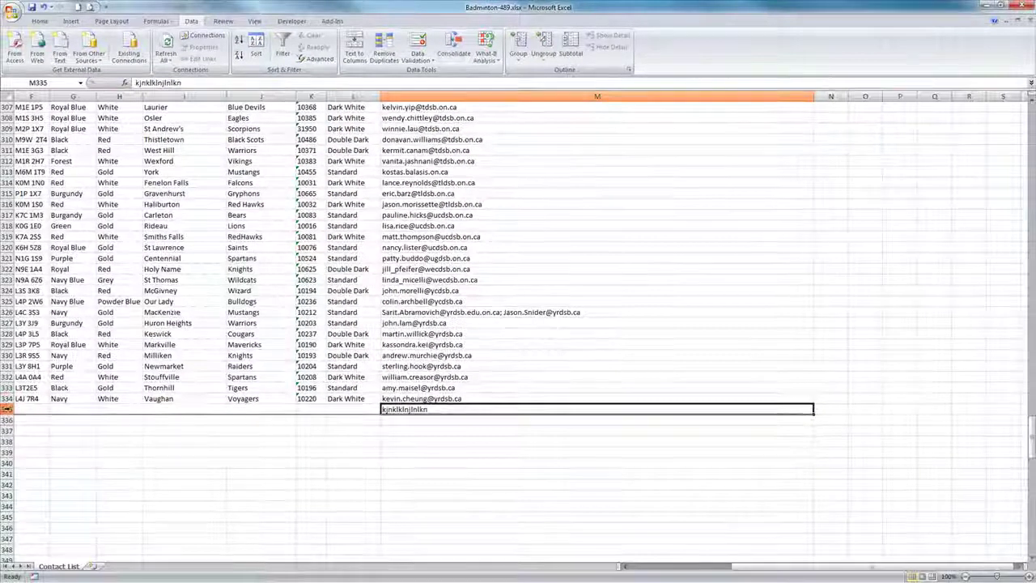
pyautogui.rightClick(7, 409)
pyautogui.click(49, 479)
pyautogui.scroll(5, 567, 385)
pyautogui.scroll(20, 568, 385)
pyautogui.moveTo(1033, 356); pyautogui.dragTo(1006, 103)
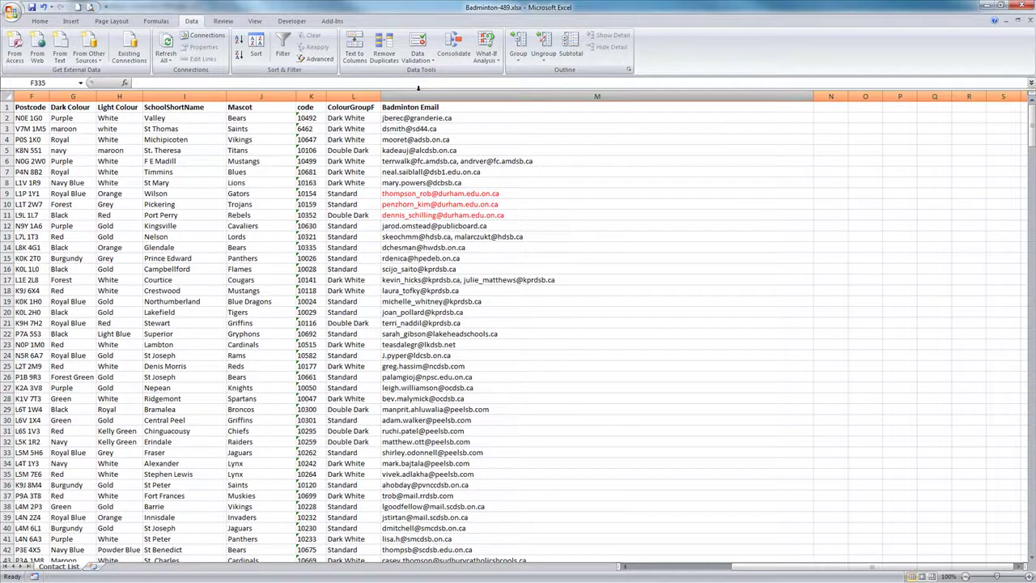
pyautogui.moveTo(837, 568); pyautogui.dragTo(778, 574)
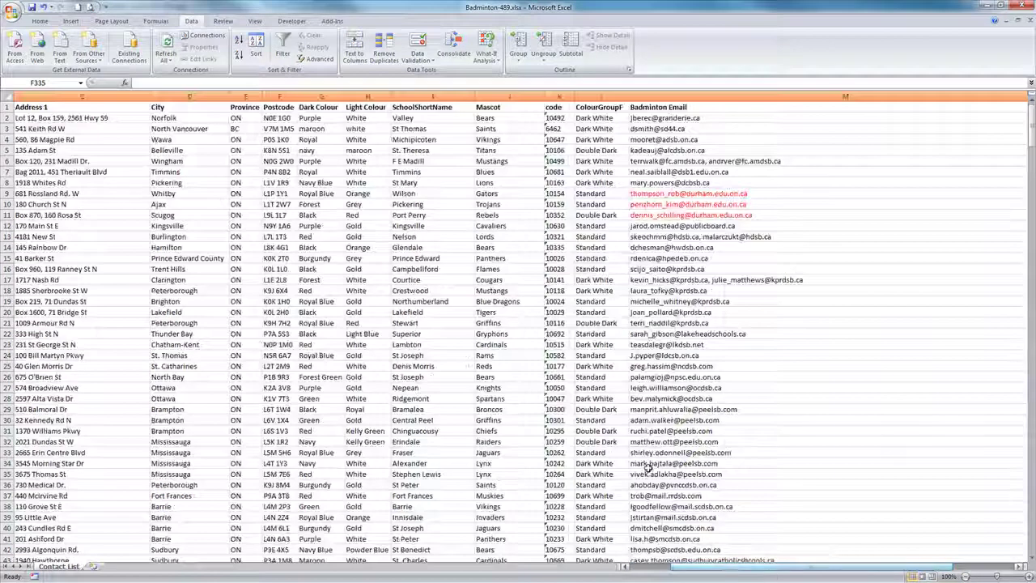
pyautogui.click(319, 96)
pyautogui.click(367, 96)
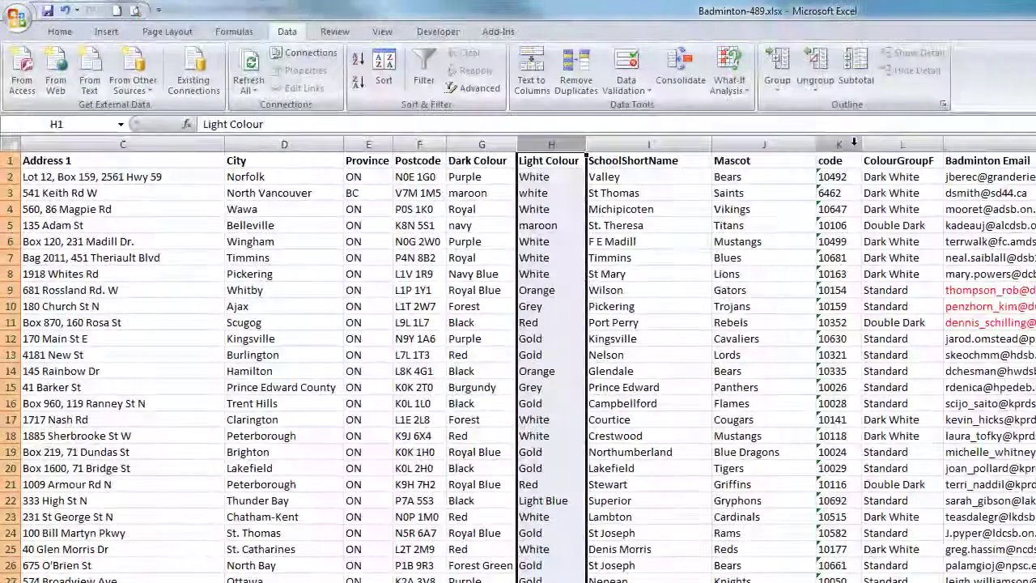
pyautogui.click(885, 142)
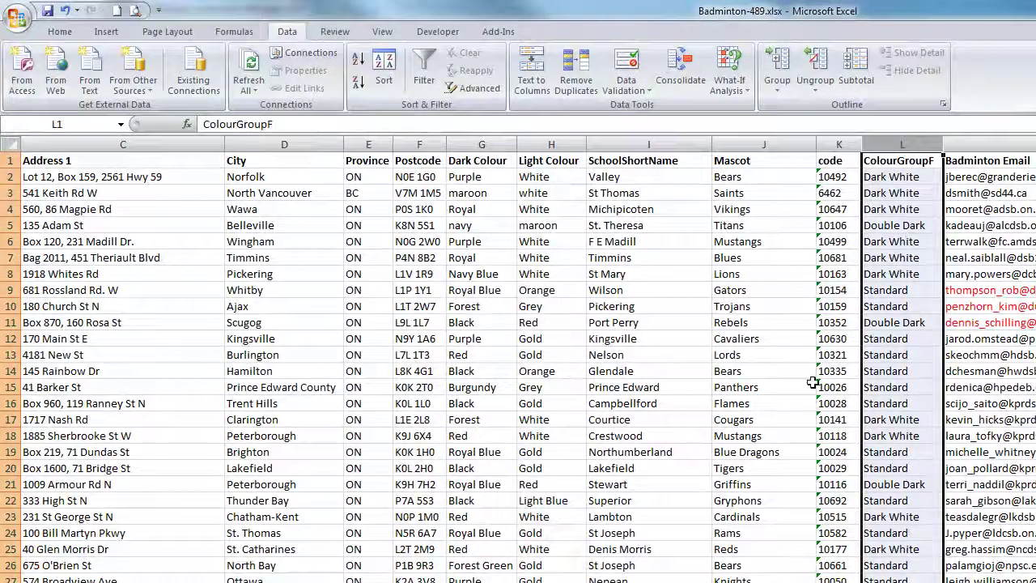
pyautogui.scroll(-8, 453, 515)
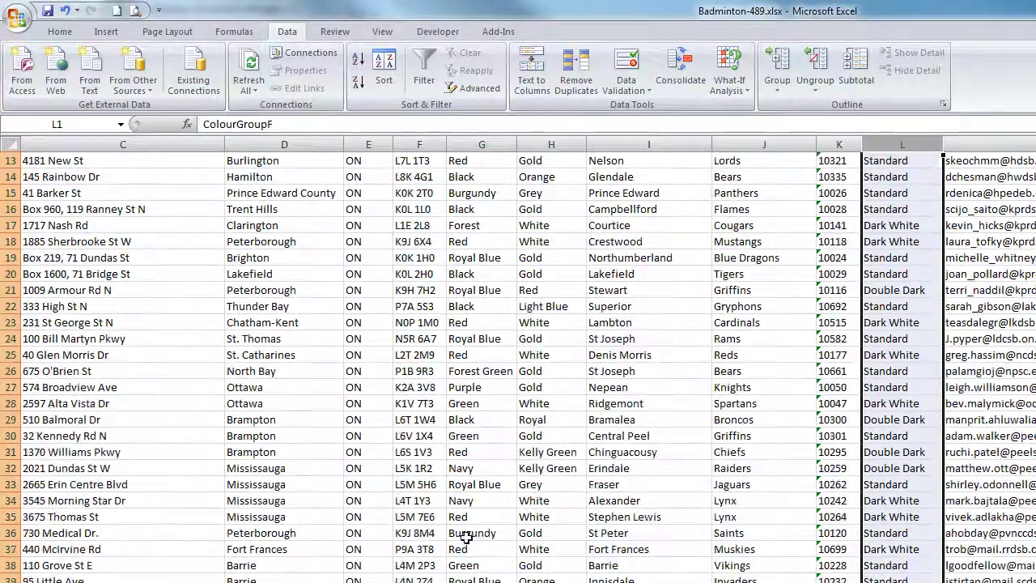
pyautogui.scroll(-20, 458, 555)
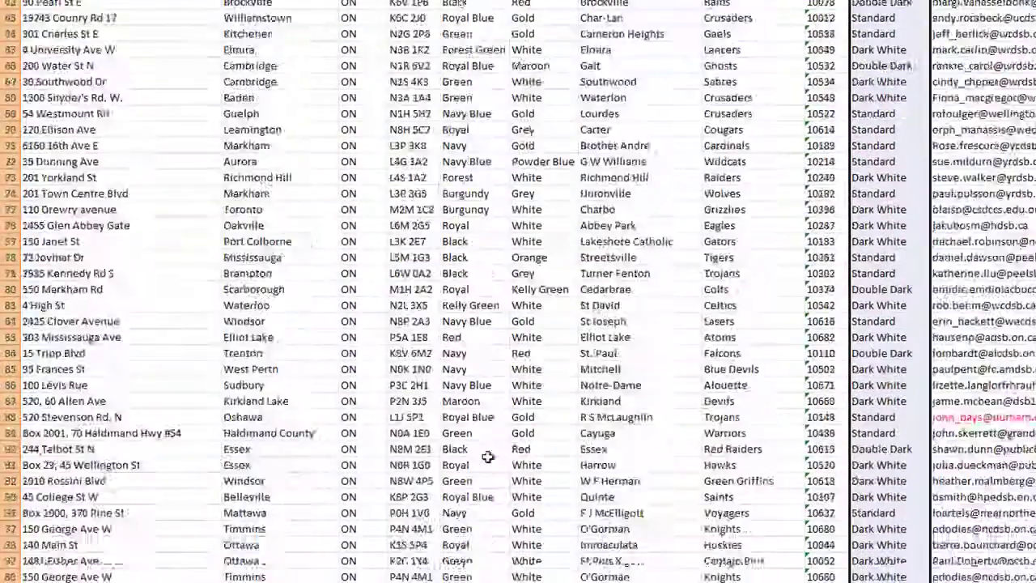
pyautogui.scroll(-12, 489, 452)
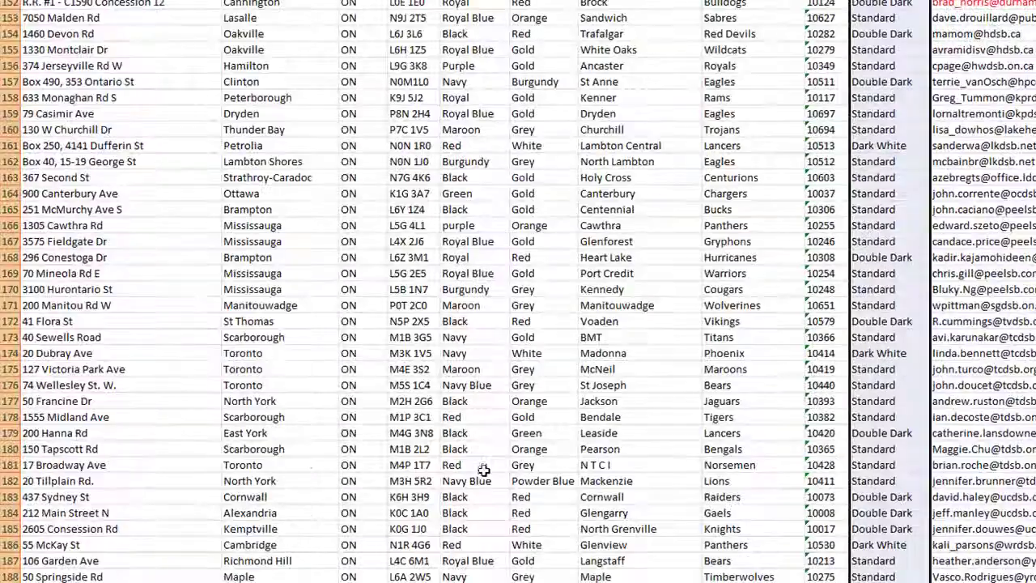
pyautogui.scroll(-8, 357, 364)
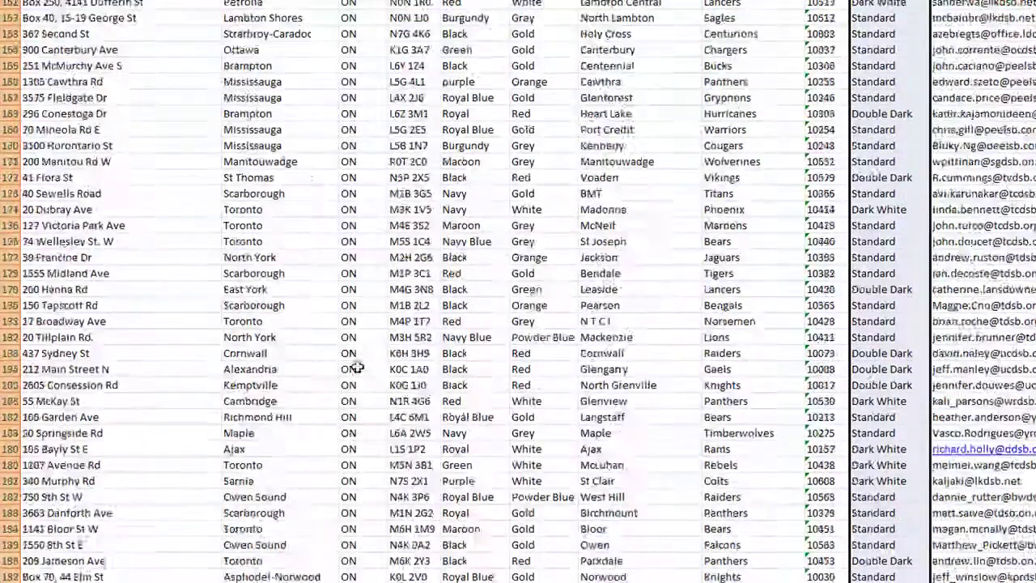
pyautogui.scroll(-2, 364, 360)
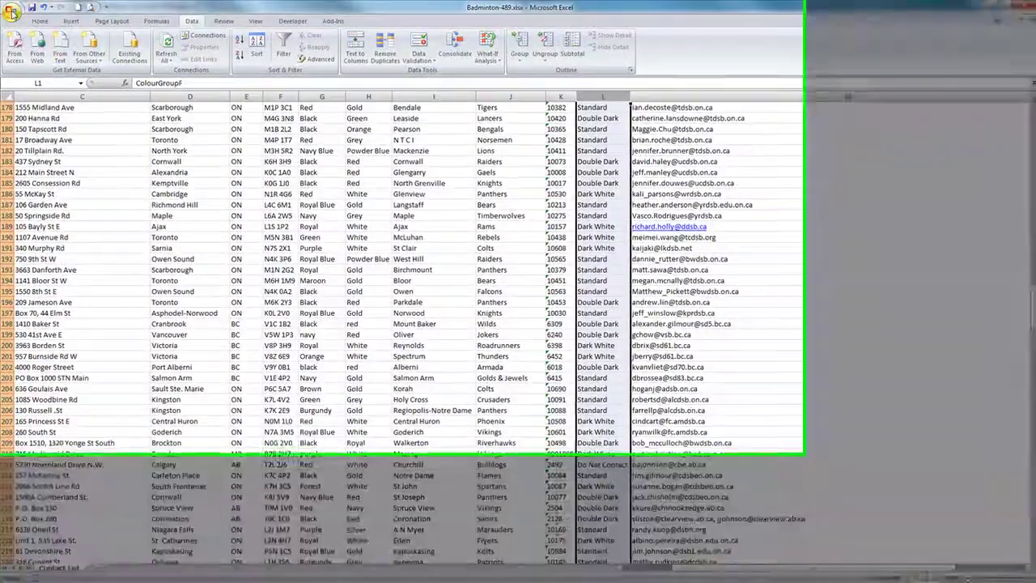
# Step: Save the cleaned list as Sheet1.xlsx with Save As (F12), then close the Excel window
pyautogui.click(12, 10)
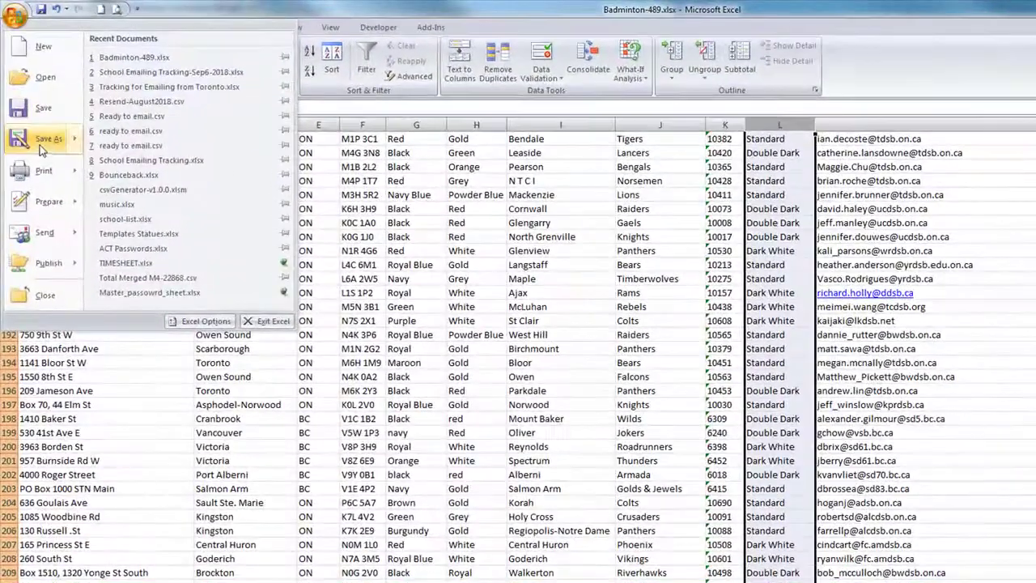
pyautogui.press('Escape')
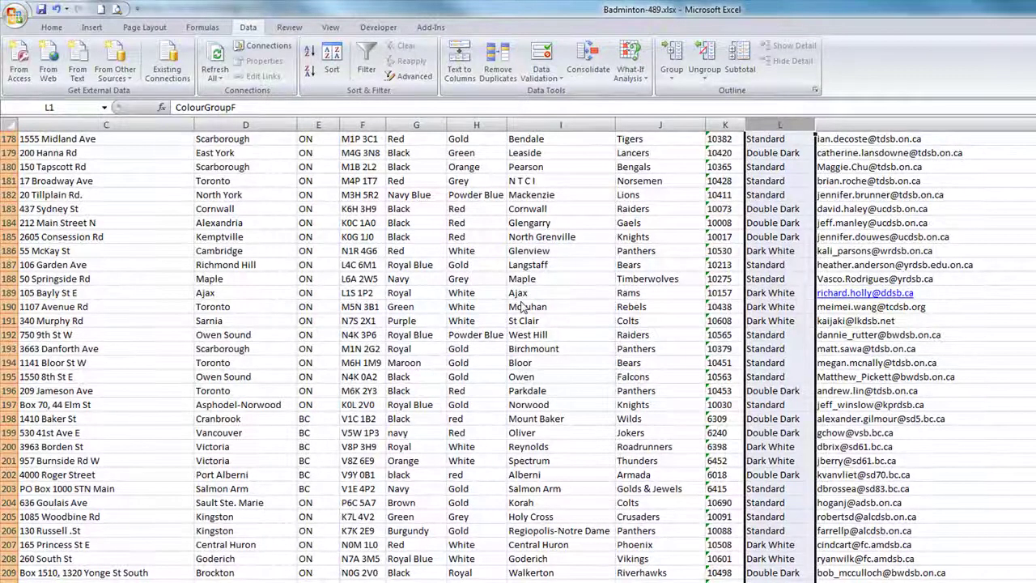
pyautogui.press('F12')
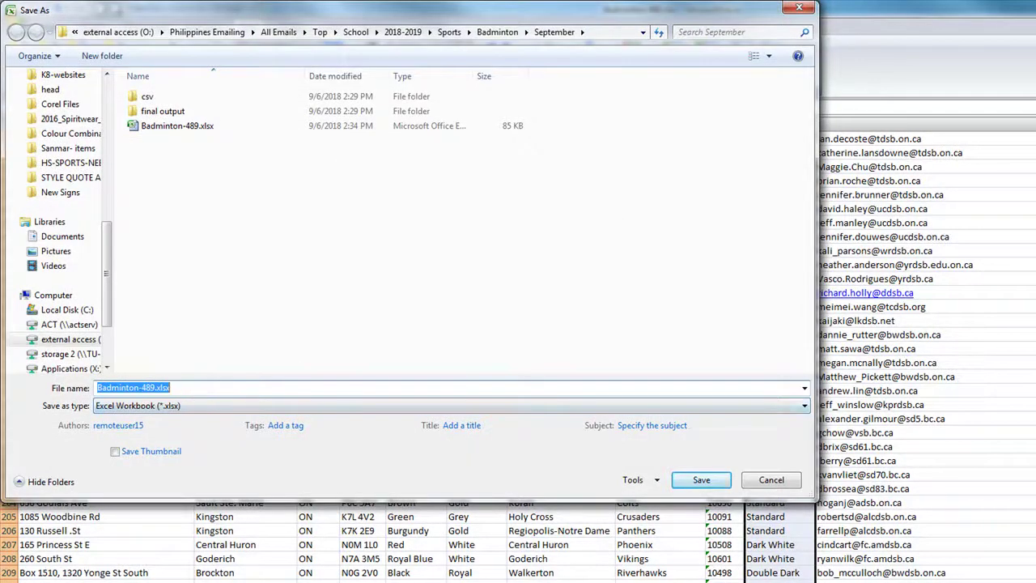
pyautogui.write('Sheet1')
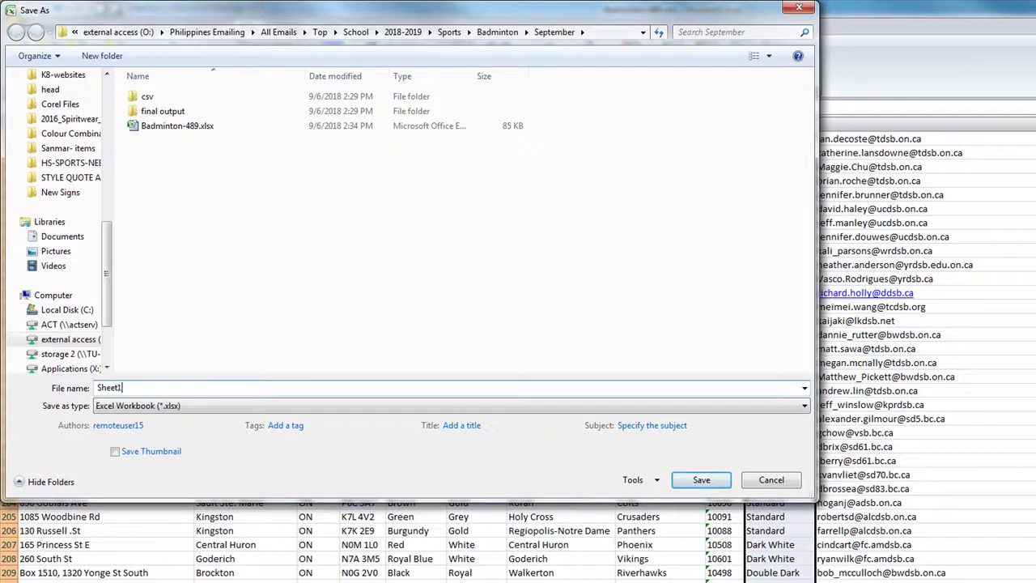
pyautogui.press('Return')
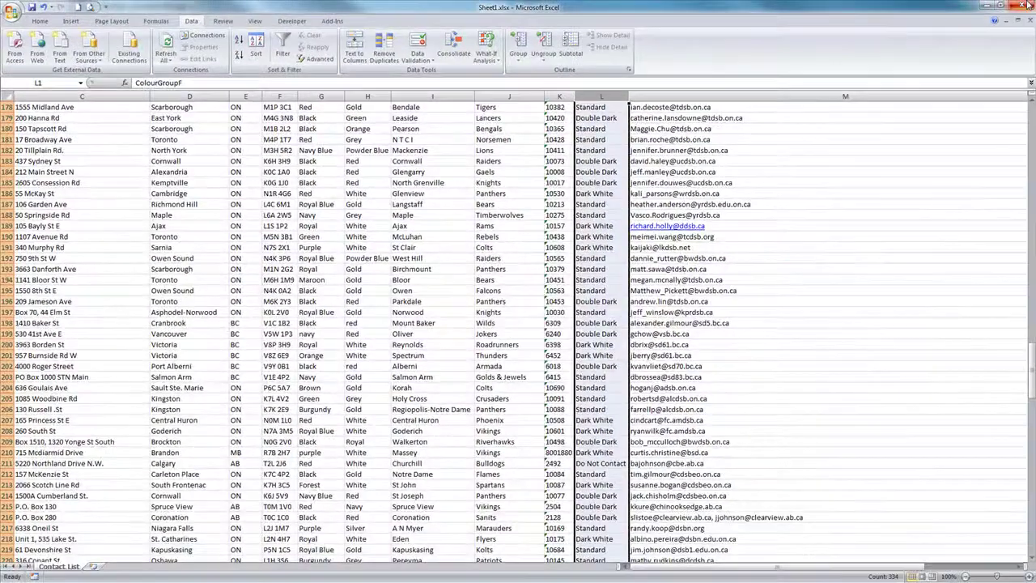
pyautogui.click(1029, 5)
pyautogui.click(425, 262)
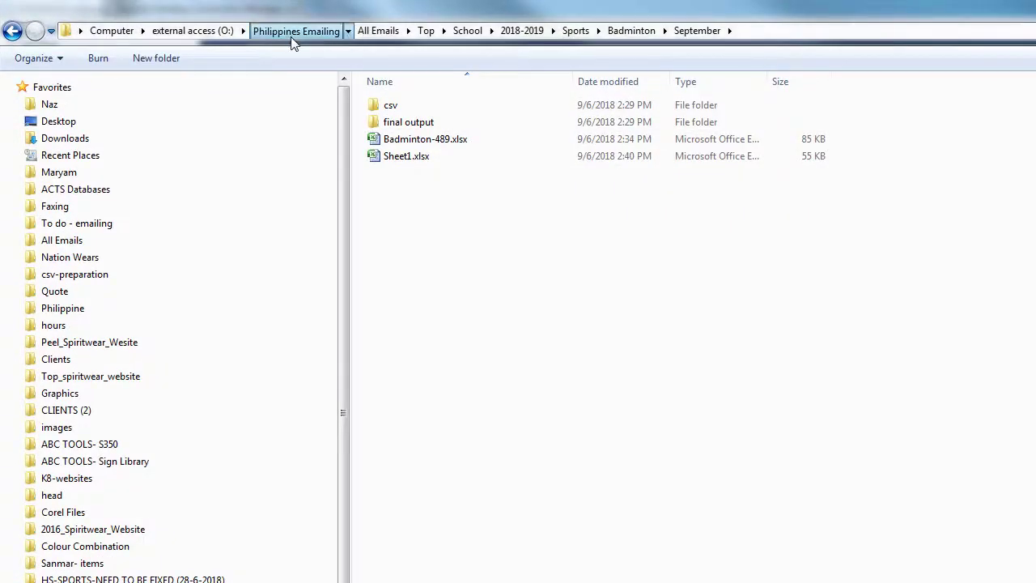
# Step: Browse To do - emailing > Data -Schools > High Schools > Basketball, then bring up the Notes document
pyautogui.click(291, 38)
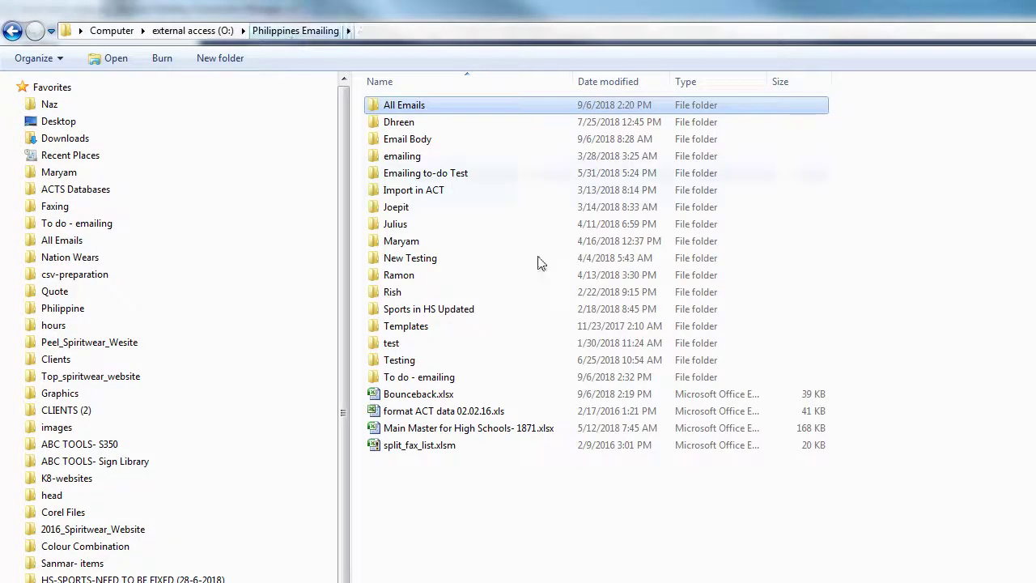
pyautogui.doubleClick(437, 374)
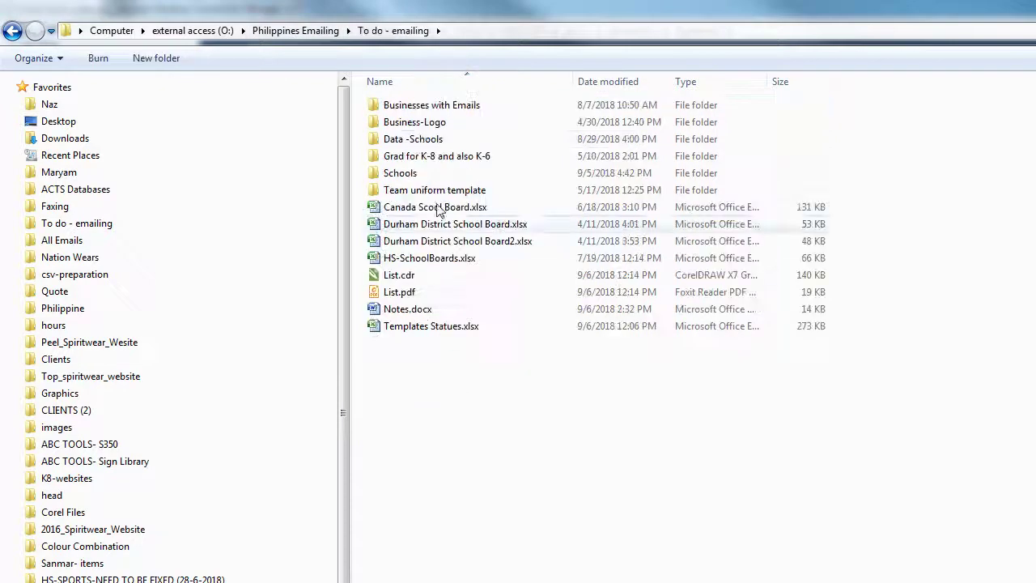
pyautogui.doubleClick(421, 139)
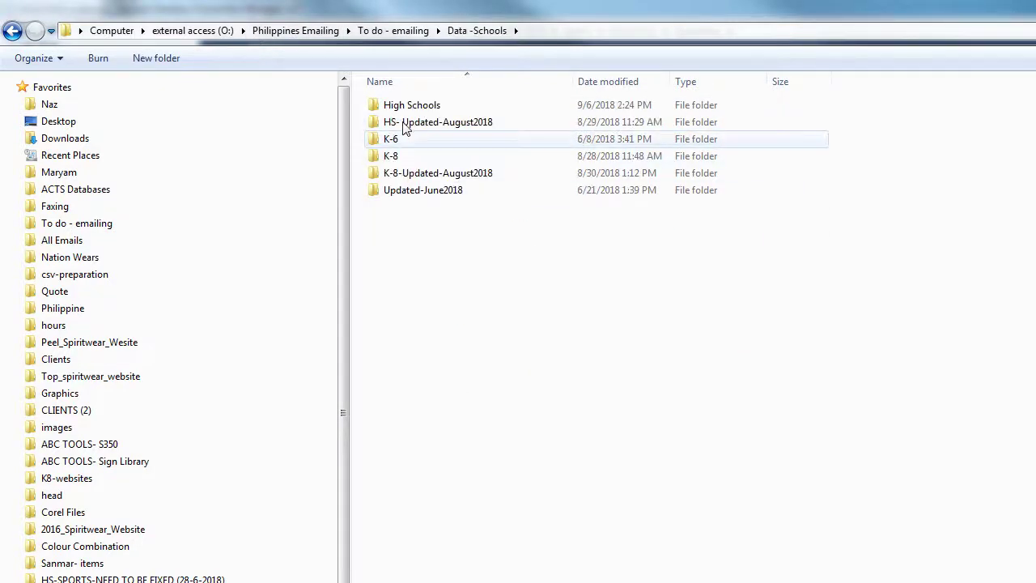
pyautogui.doubleClick(409, 106)
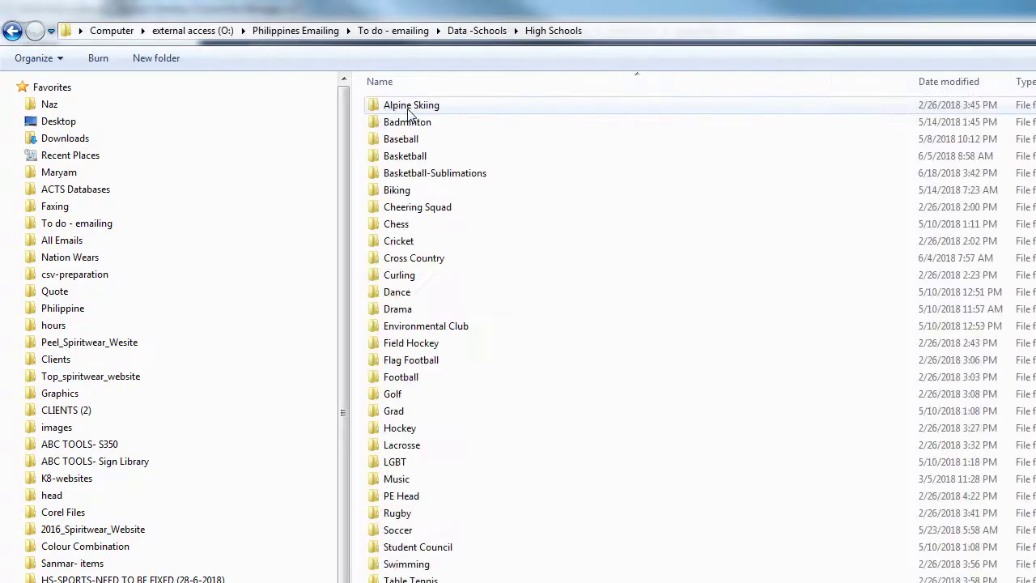
pyautogui.doubleClick(410, 159)
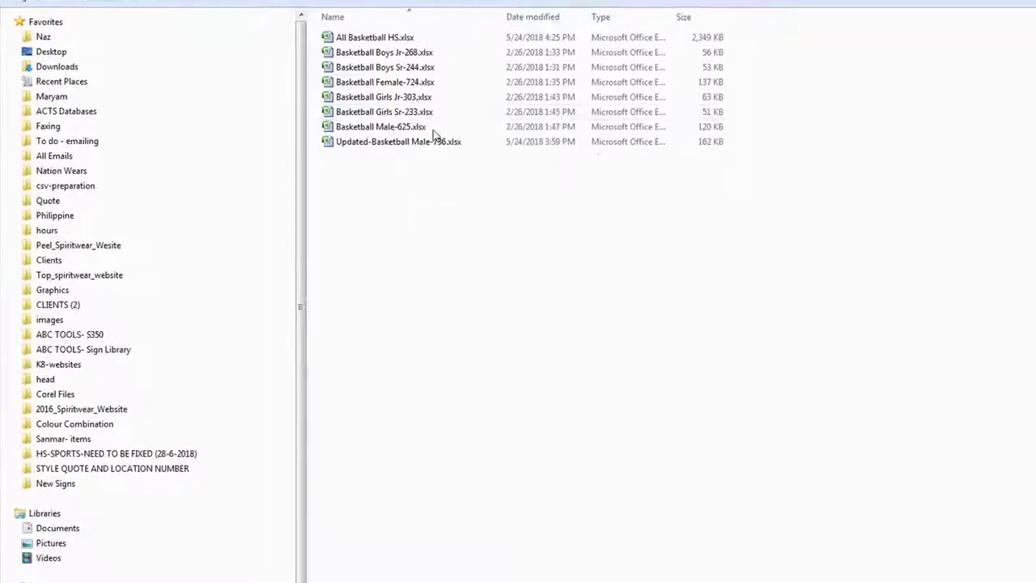
pyautogui.moveTo(505, 224); pyautogui.dragTo(354, 54)
pyautogui.click(531, 411)
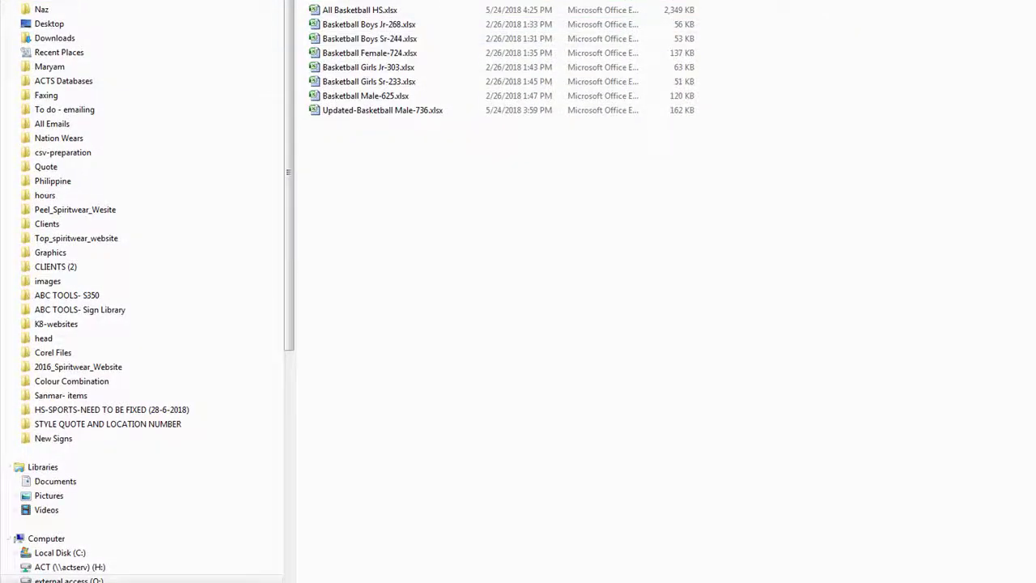
pyautogui.hotkey('alt', 'Tab')
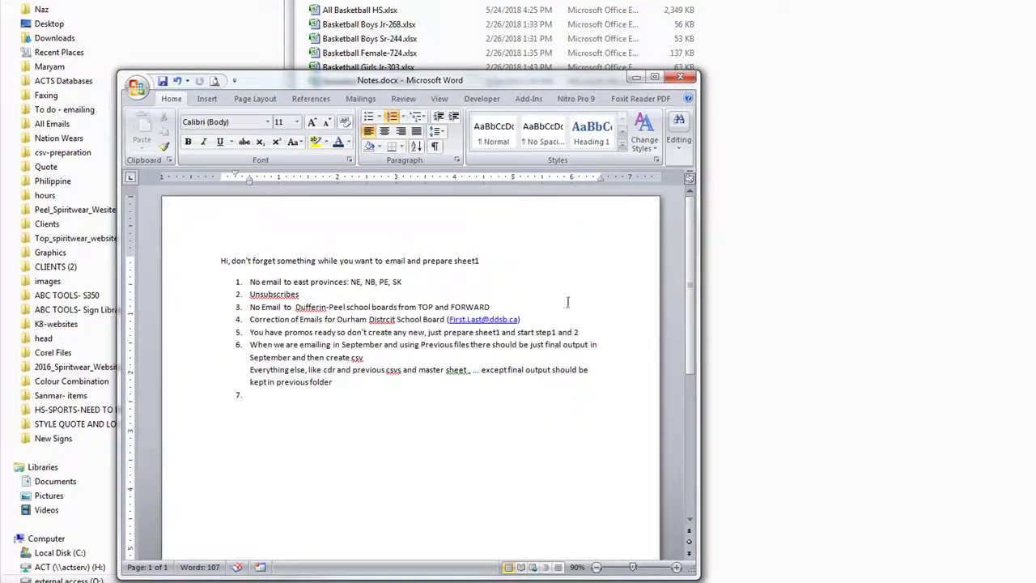
# Step: Minimize the Notes.docx Word window
pyautogui.click(636, 77)
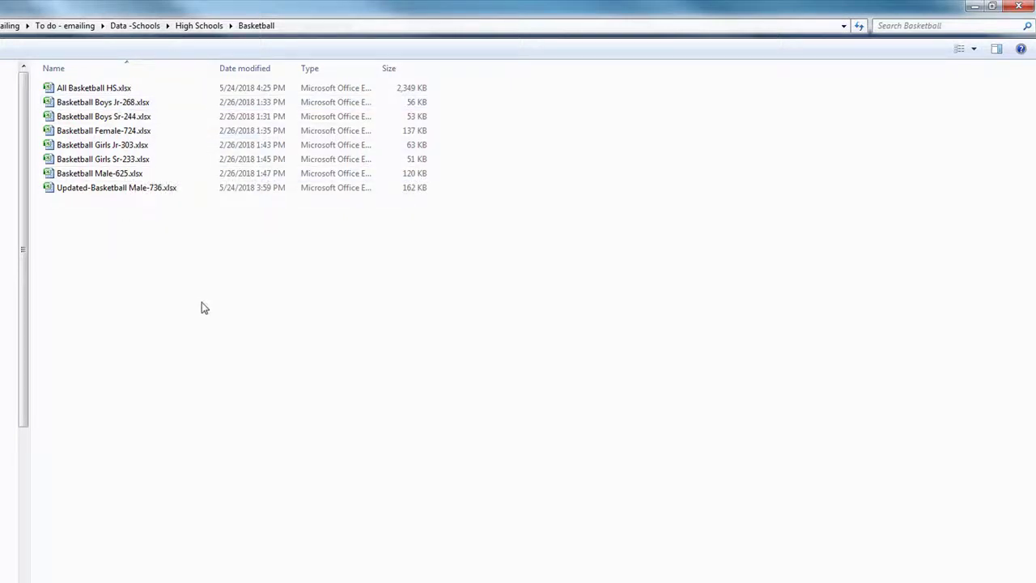
pyautogui.click(1017, 6)
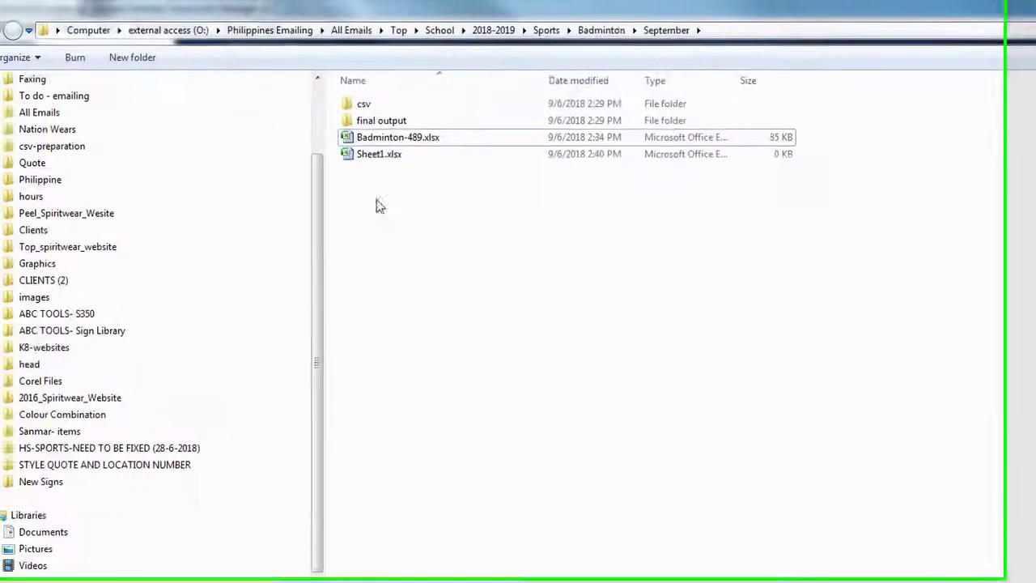
pyautogui.click(121, 135)
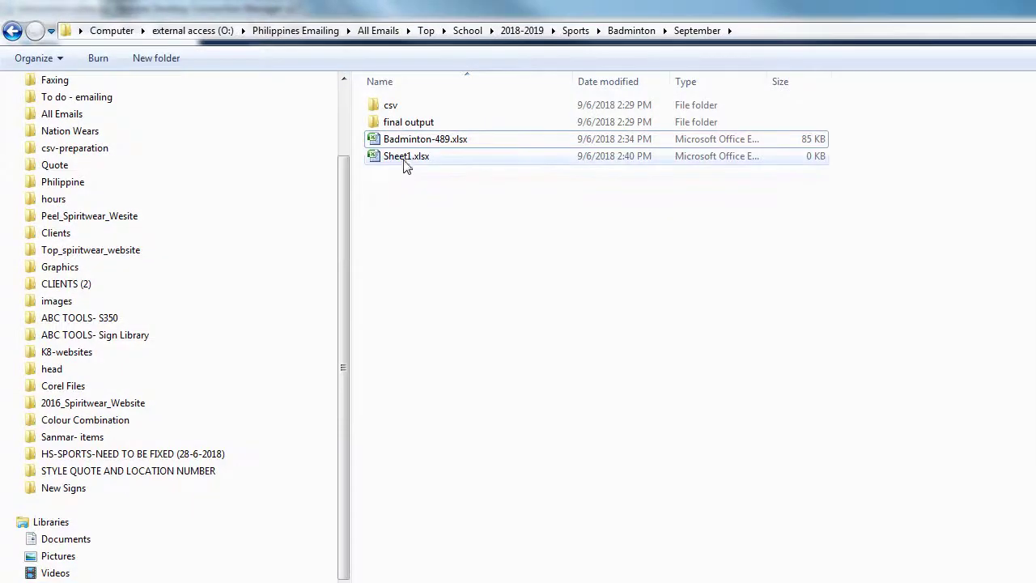
pyautogui.click(541, 298)
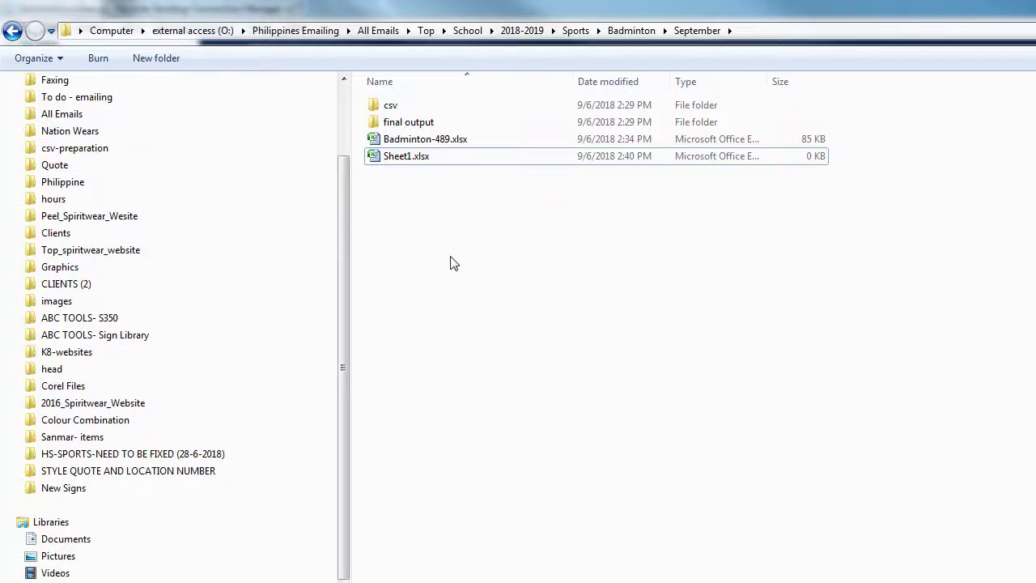
pyautogui.click(411, 155)
pyautogui.click(549, 289)
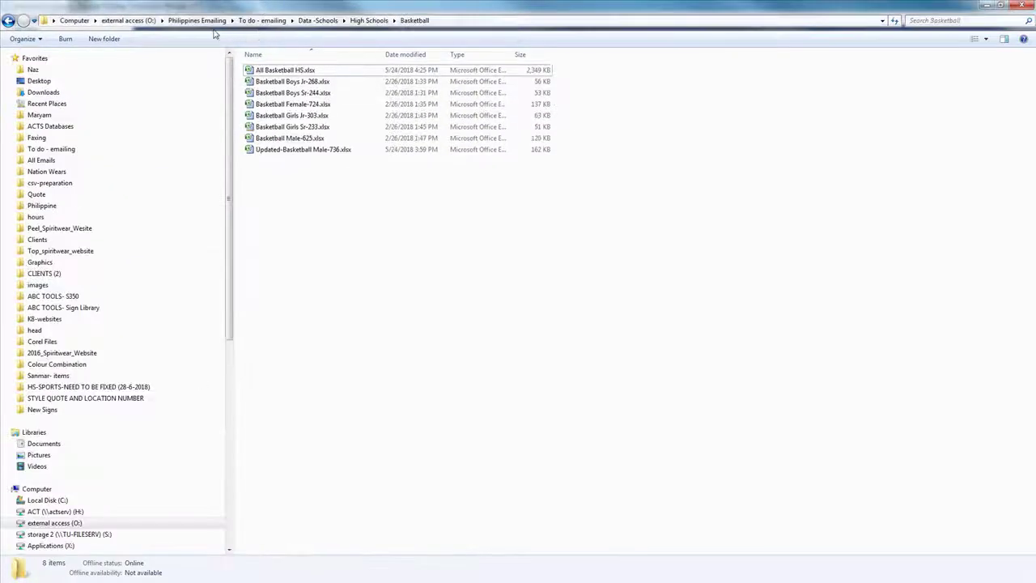
# Step: Browse Schools > Top > Badminton and widen the name column to read full file names
pyautogui.click(262, 20)
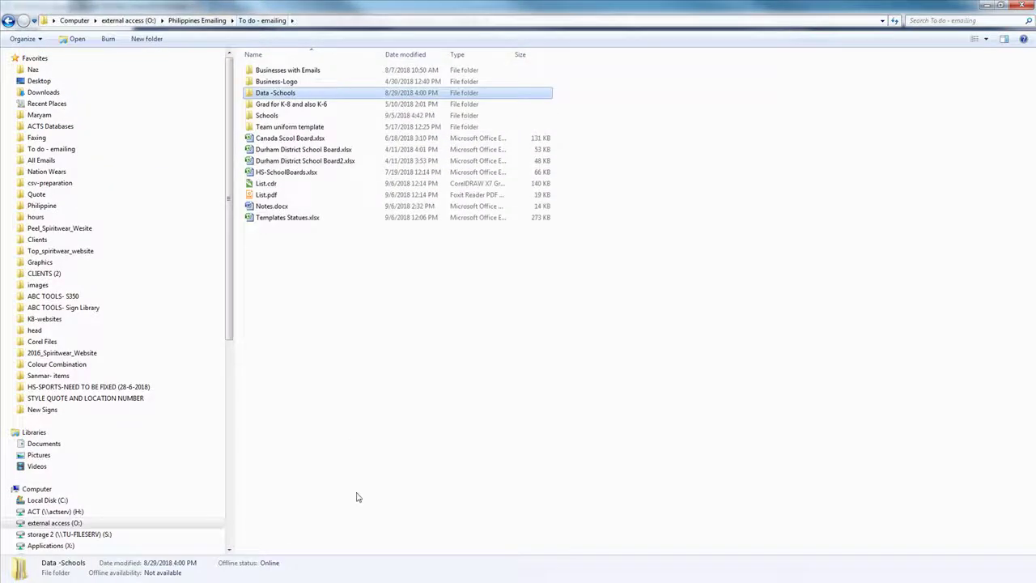
pyautogui.doubleClick(269, 115)
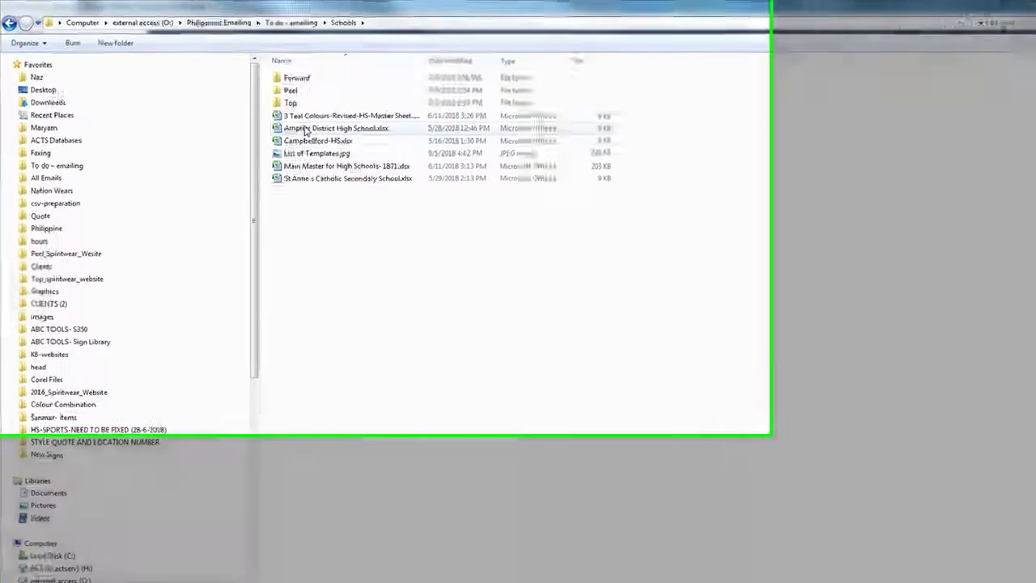
pyautogui.doubleClick(282, 100)
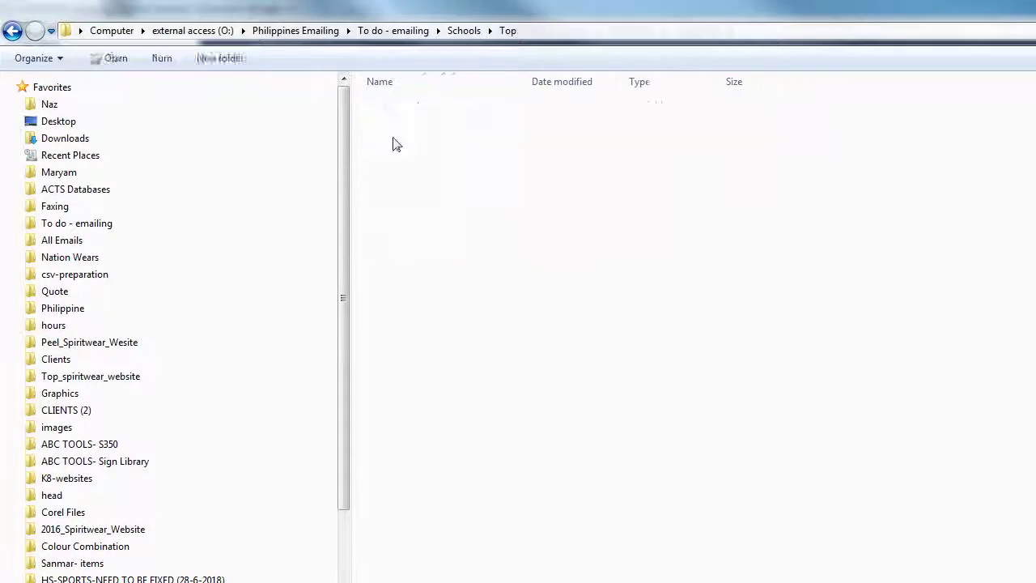
pyautogui.doubleClick(405, 106)
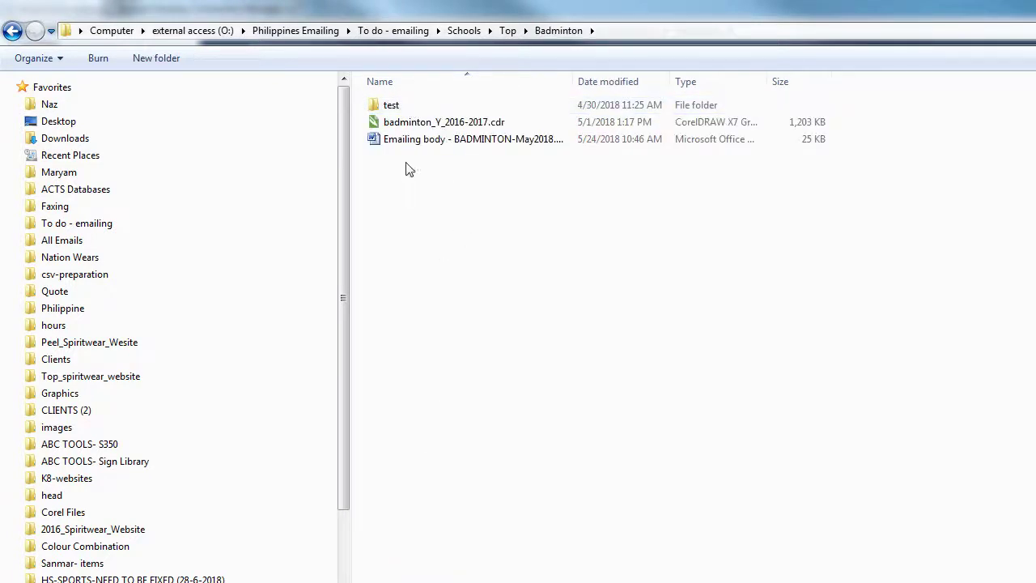
pyautogui.click(389, 140)
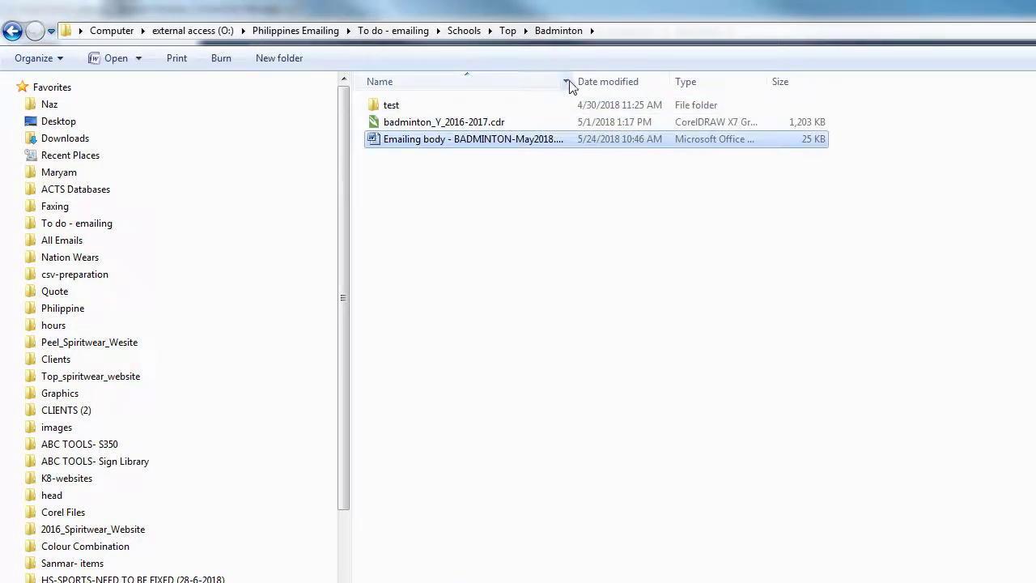
pyautogui.moveTo(573, 81); pyautogui.dragTo(711, 81)
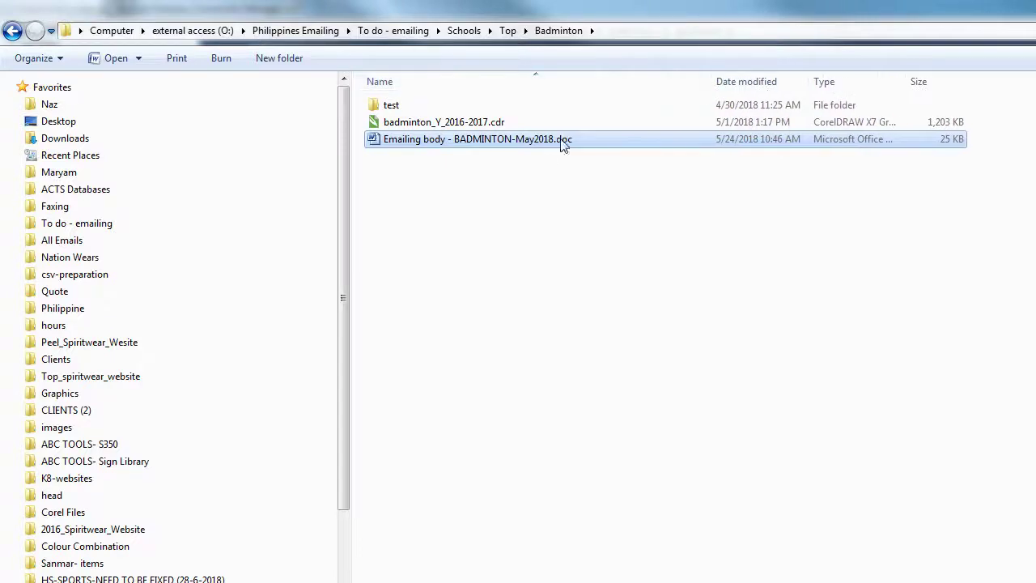
pyautogui.click(558, 284)
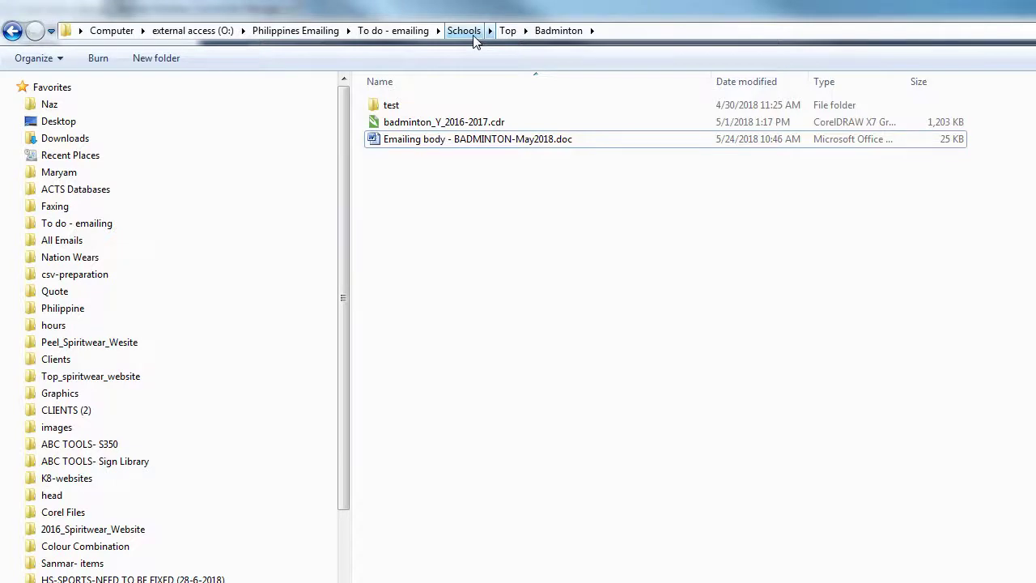
# Step: Open Peel Uniforms_letter_spiritwear.doc from the Schools > Peel folder
pyautogui.click(469, 33)
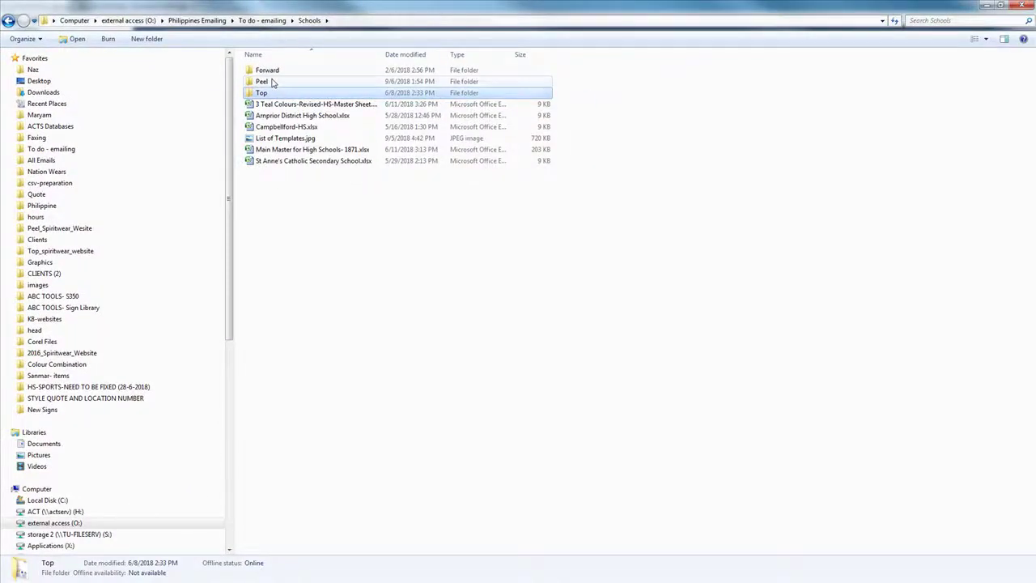
pyautogui.doubleClick(273, 82)
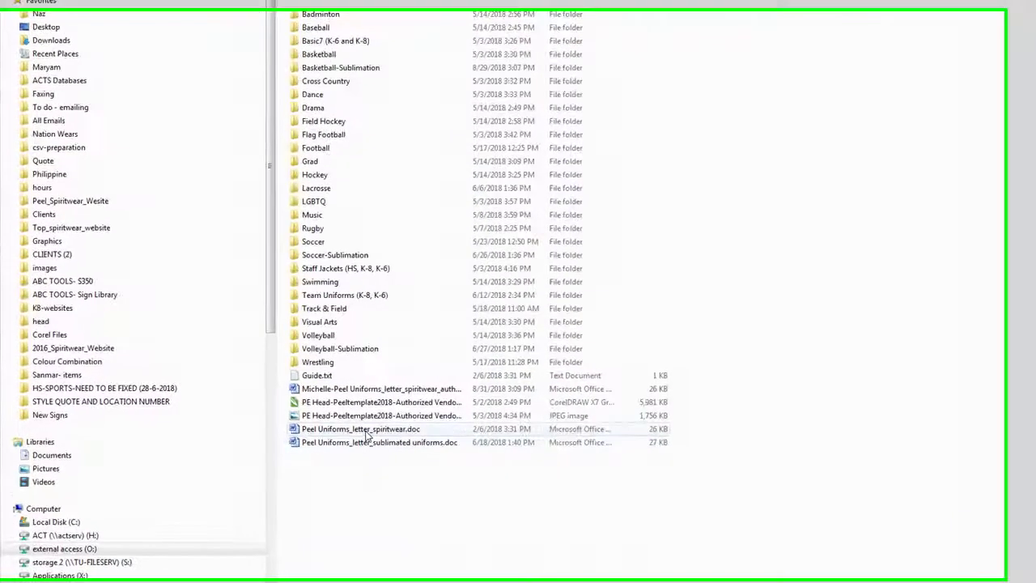
pyautogui.click(318, 423)
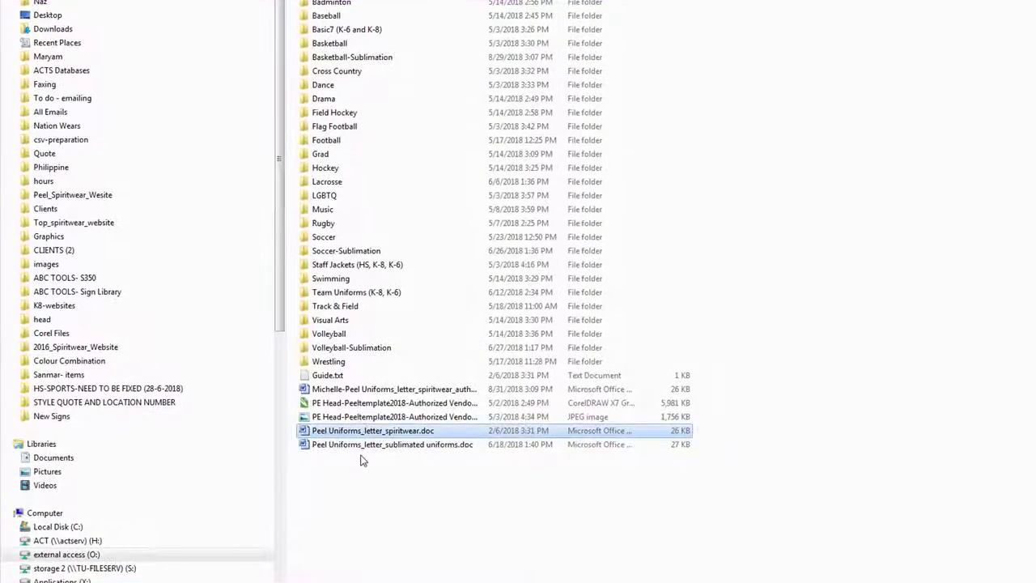
pyautogui.doubleClick(389, 436)
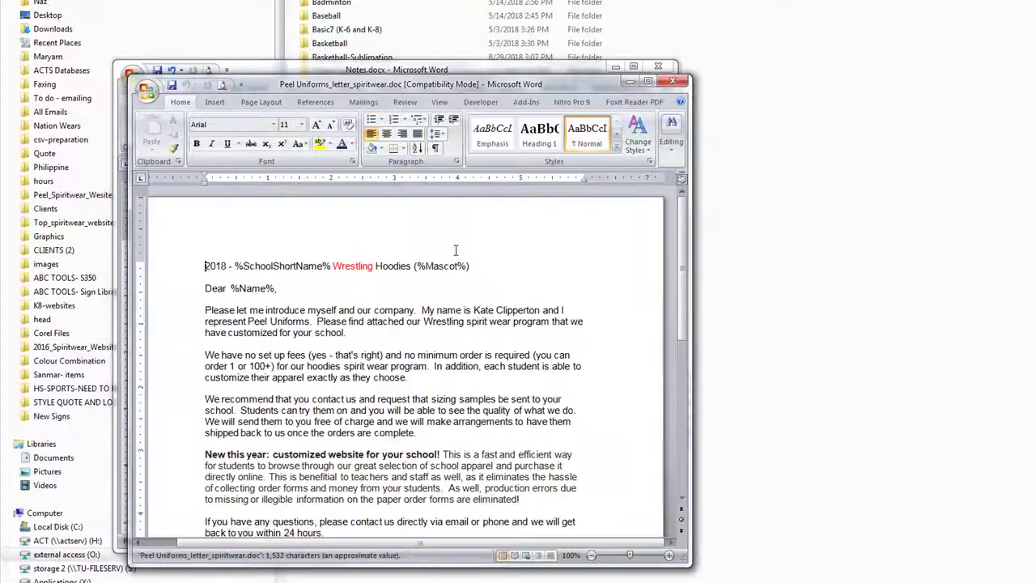
# Step: Replace 'Wrestling' in the letter heading with 'Basketball'
pyautogui.moveTo(492, 84); pyautogui.dragTo(741, 26)
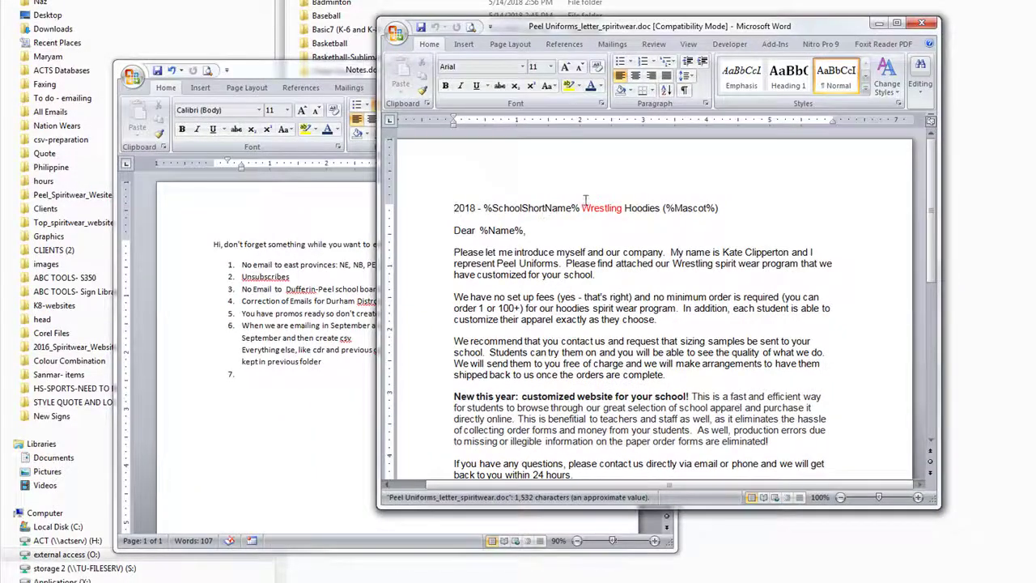
pyautogui.moveTo(582, 208); pyautogui.dragTo(623, 208)
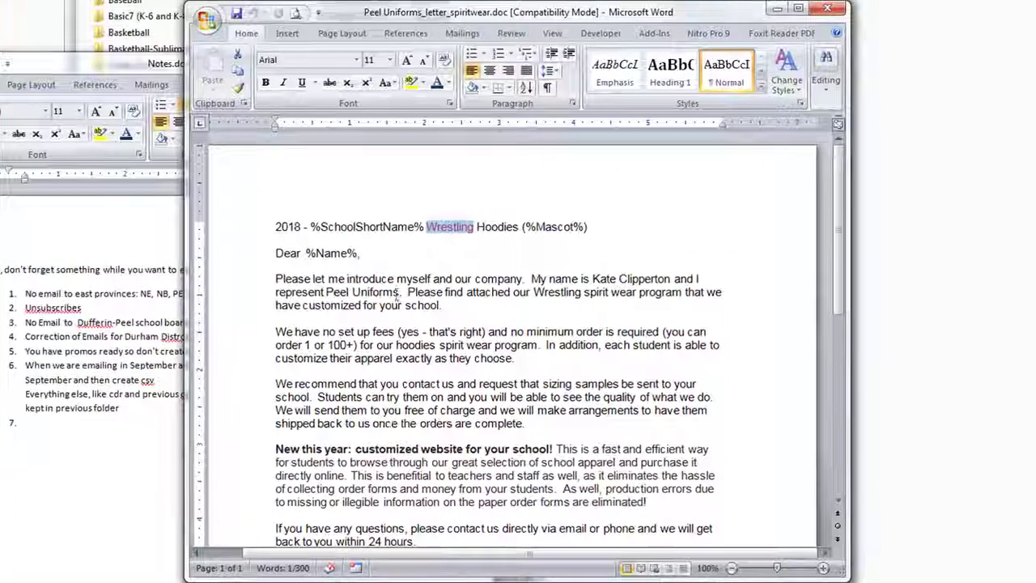
pyautogui.scroll(-10, 394, 302)
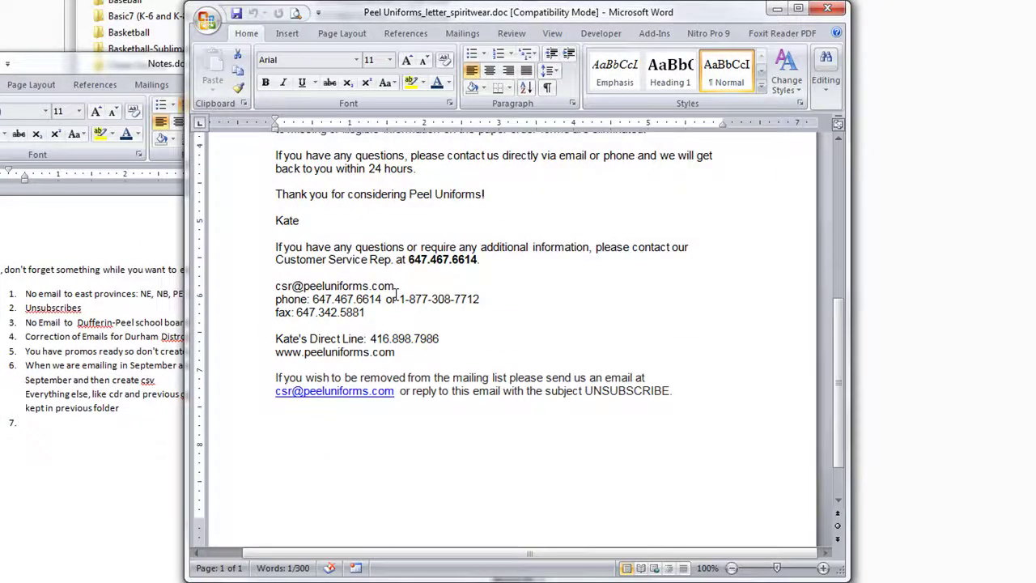
pyautogui.scroll(10, 396, 291)
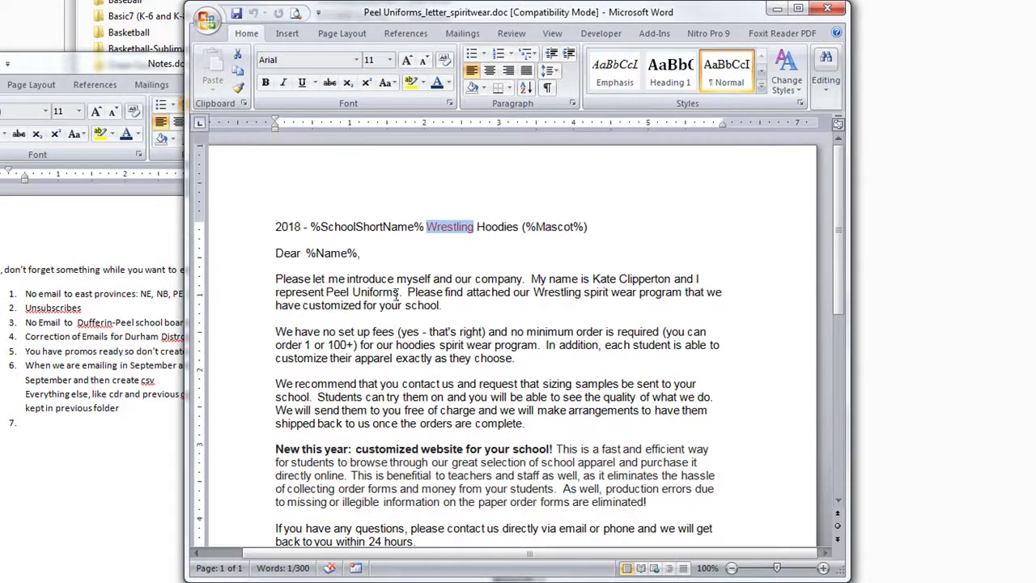
pyautogui.doubleClick(446, 230)
pyautogui.write('Basketball')
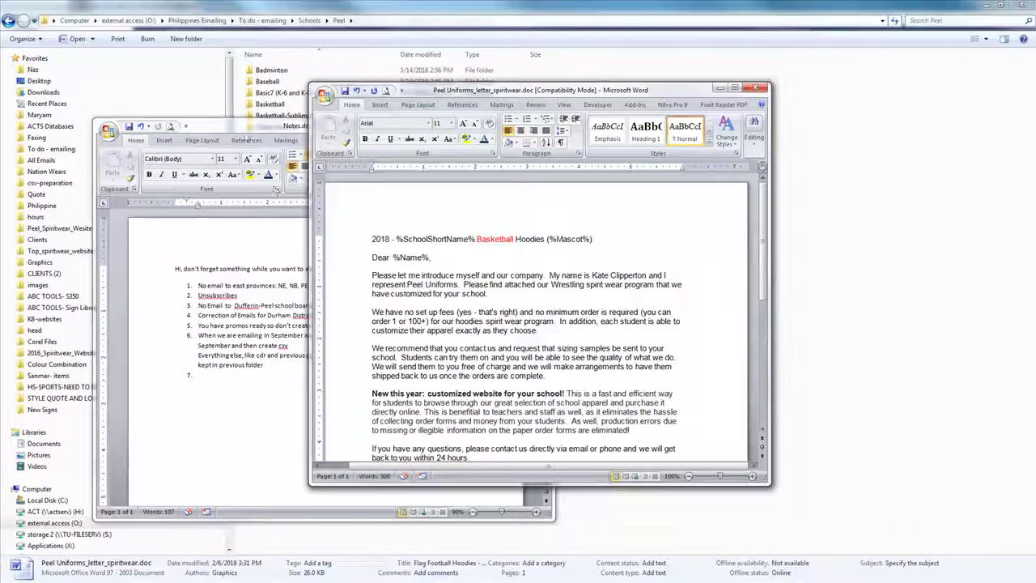
# Step: Move the Notes window aside and open Guide.txt in Notepad
pyautogui.moveTo(187, 129); pyautogui.dragTo(60, 308)
pyautogui.click(346, 285)
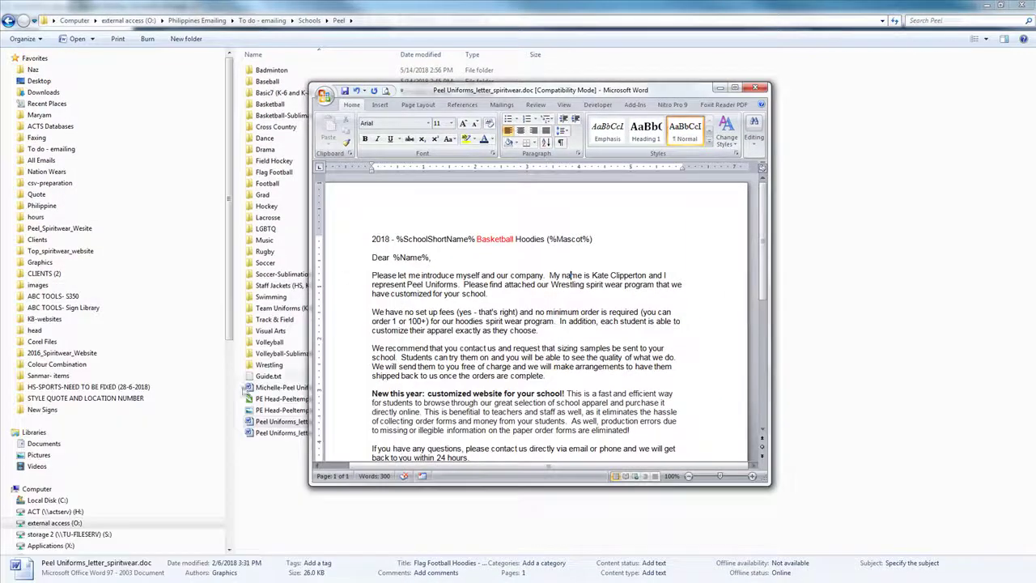
pyautogui.doubleClick(269, 376)
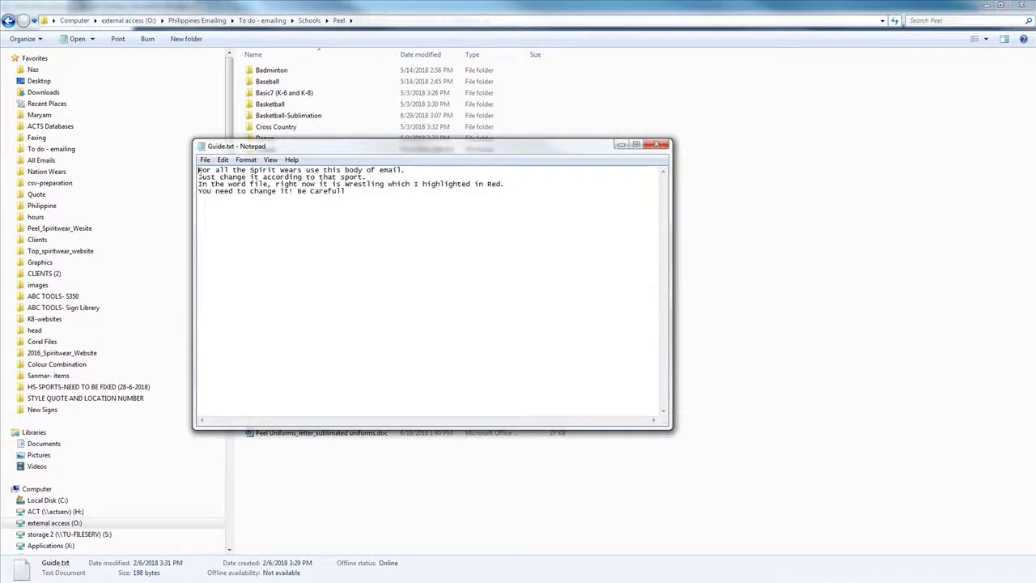
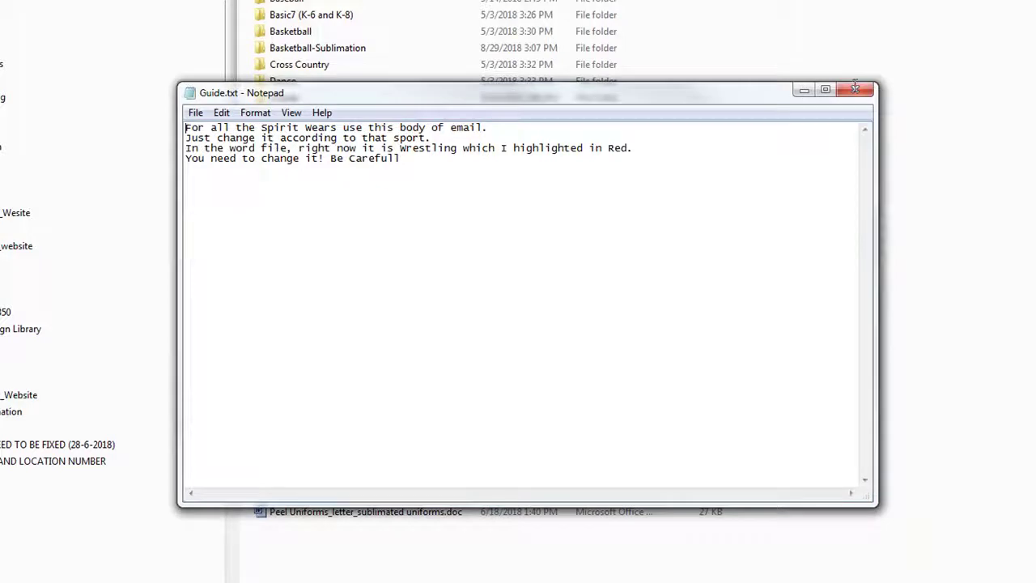
# Step: Close Guide.txt in Notepad and close the Word letter without saving changes
pyautogui.click(854, 88)
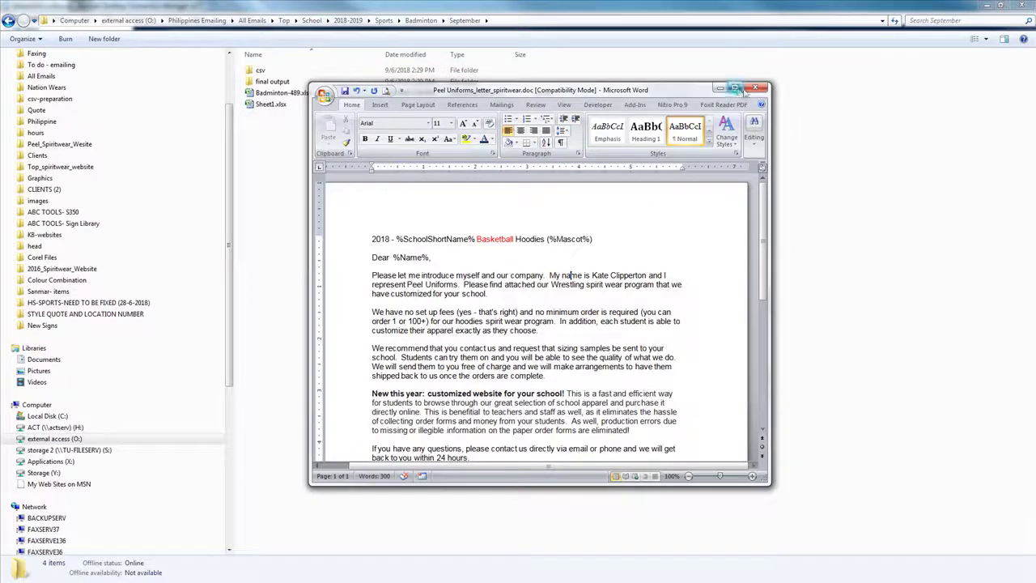
pyautogui.click(755, 86)
pyautogui.click(121, 324)
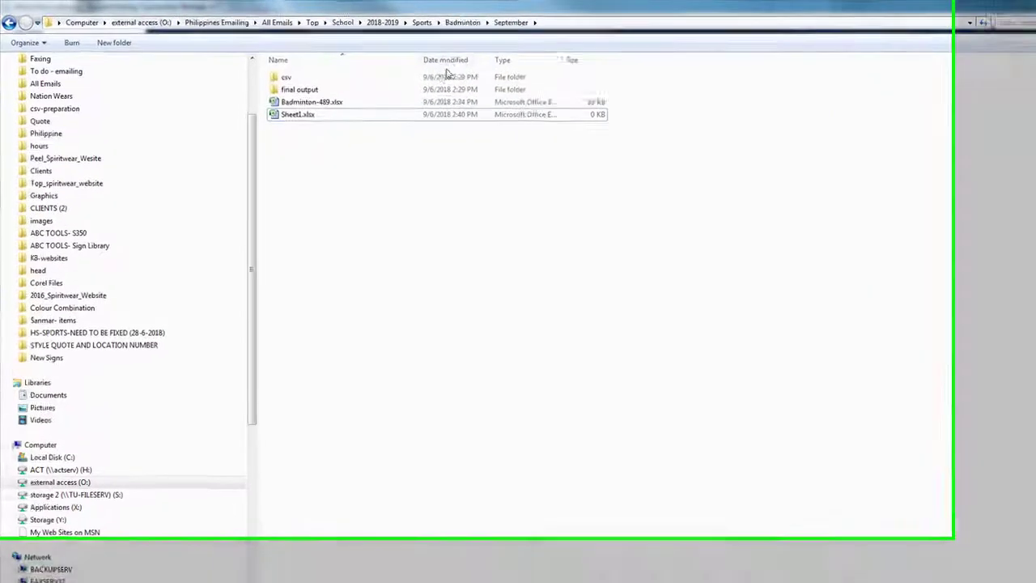
pyautogui.click(462, 22)
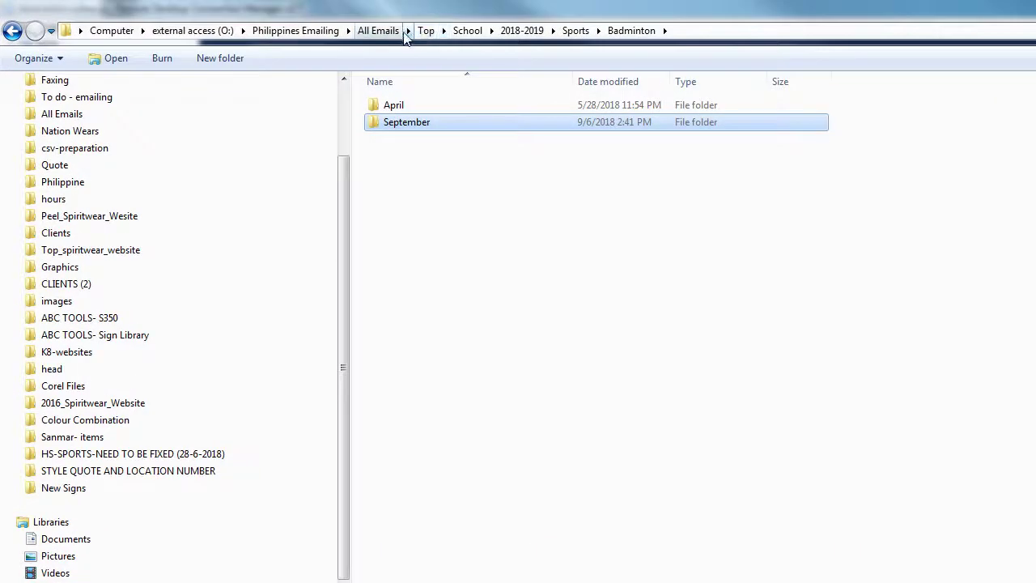
pyautogui.click(406, 31)
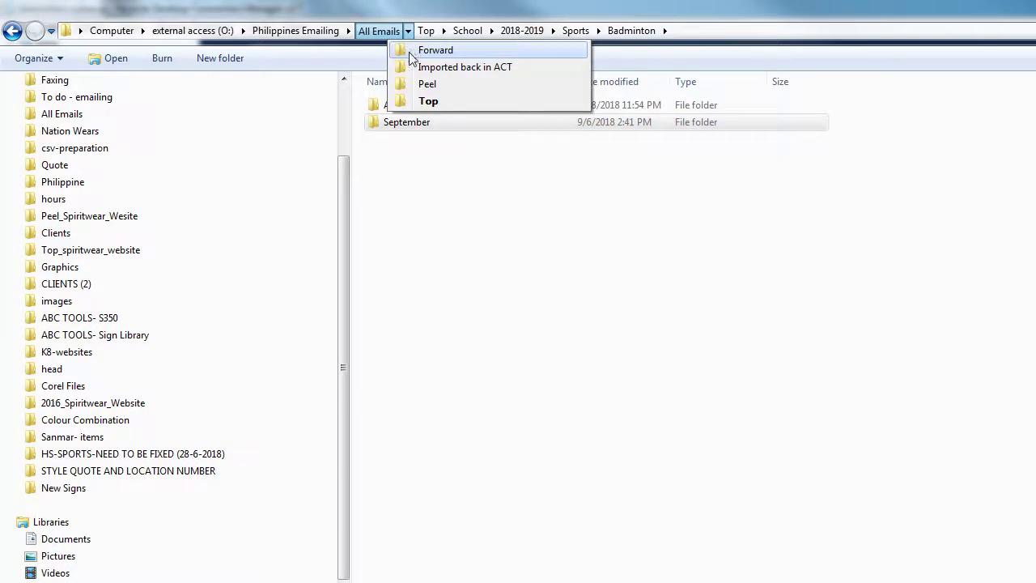
pyautogui.click(379, 31)
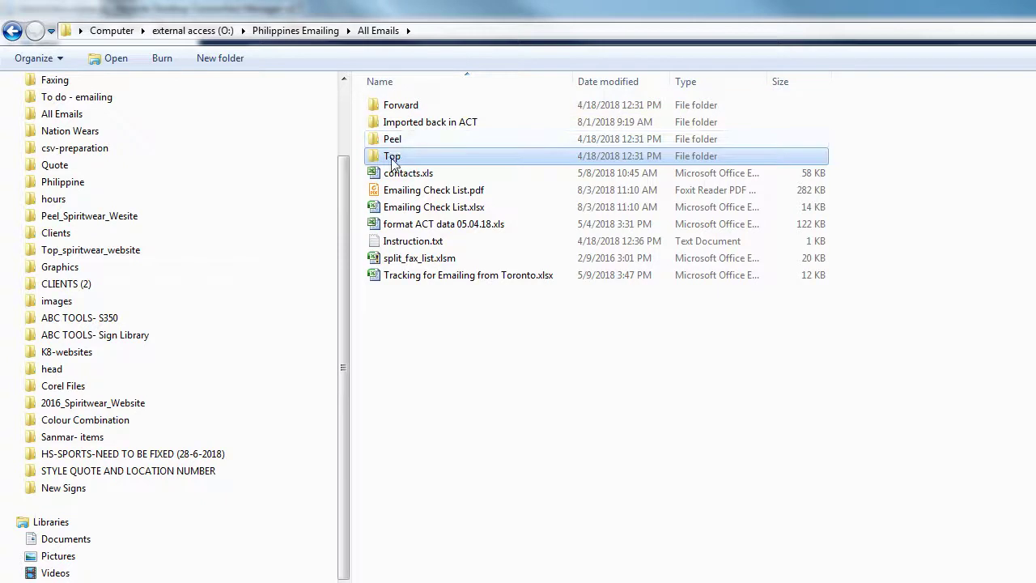
pyautogui.doubleClick(393, 159)
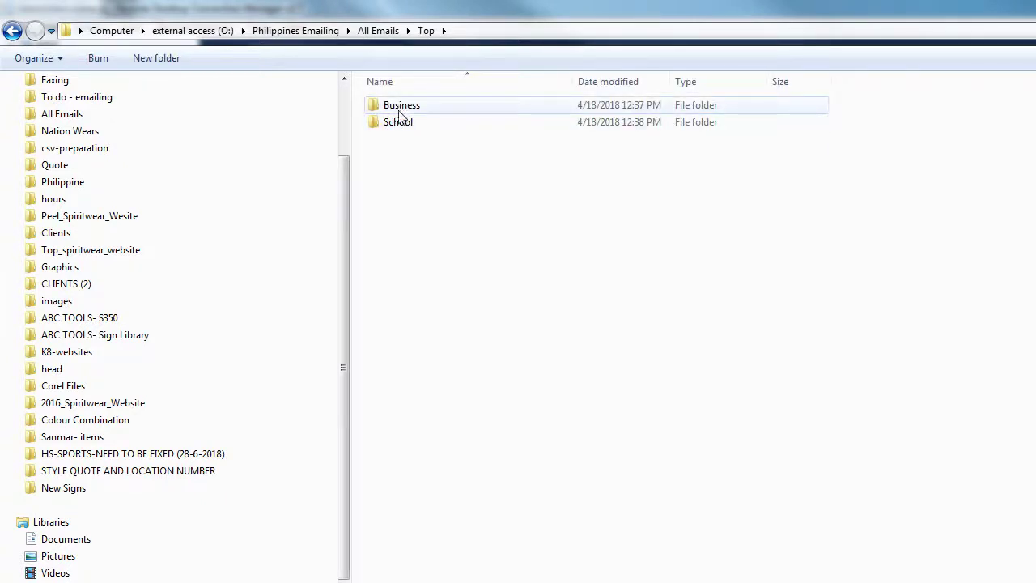
pyautogui.doubleClick(396, 124)
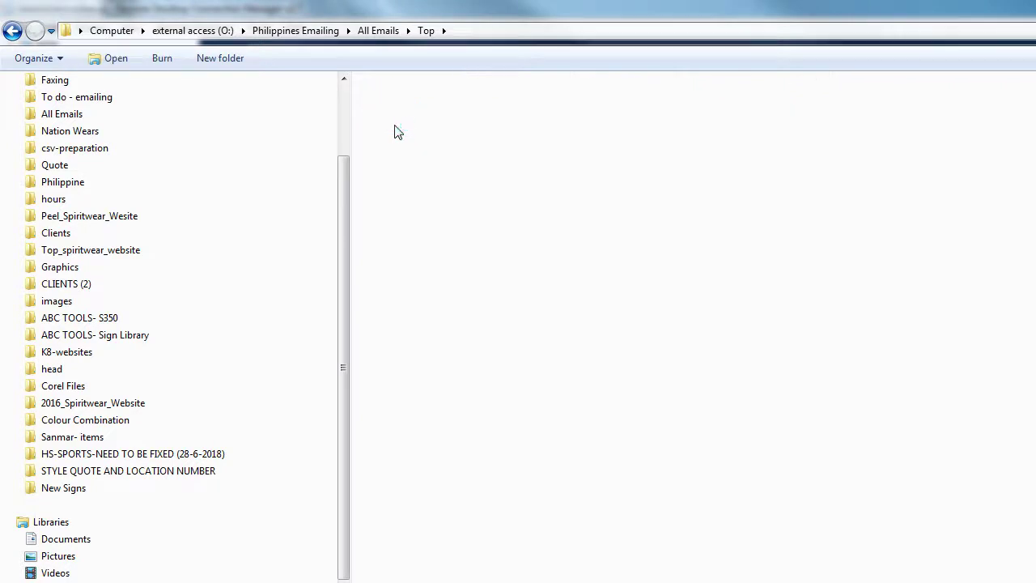
pyautogui.doubleClick(402, 105)
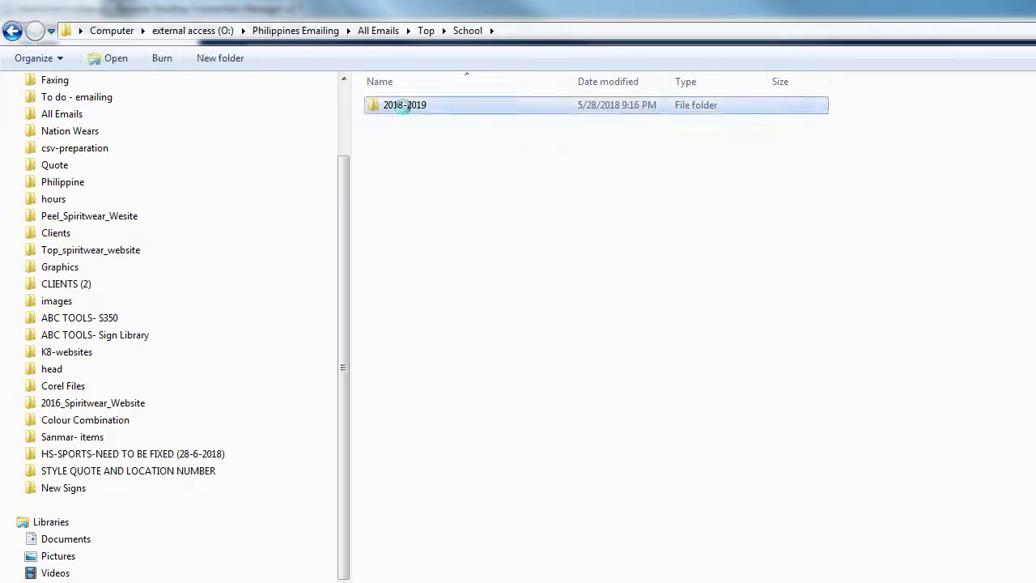
pyautogui.doubleClick(397, 139)
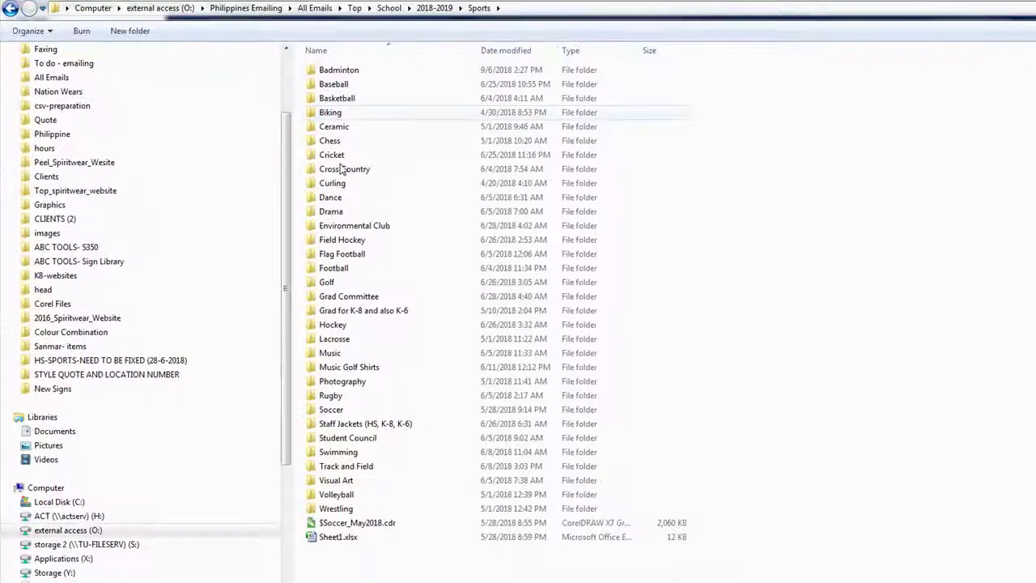
pyautogui.doubleClick(338, 70)
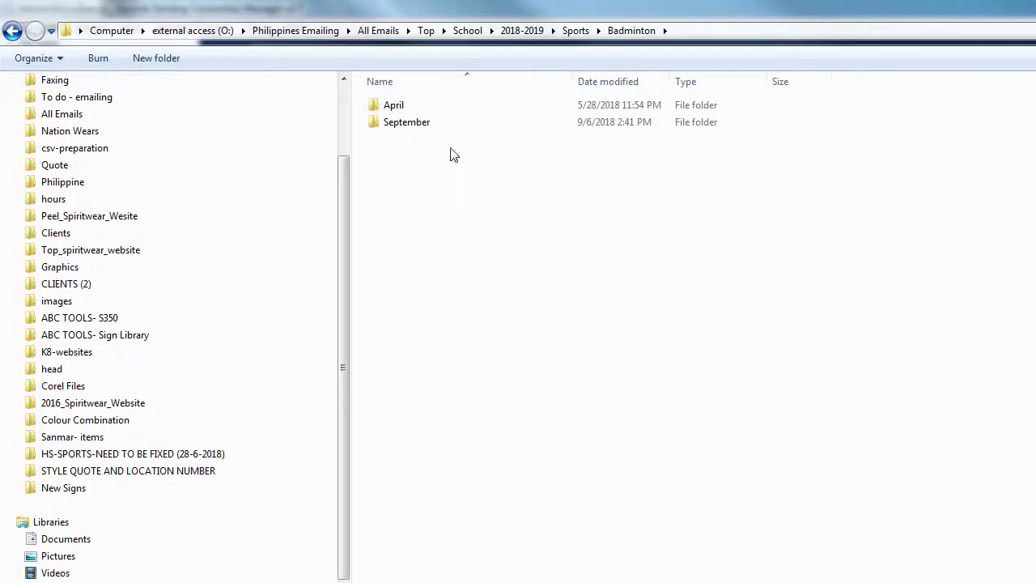
pyautogui.click(405, 130)
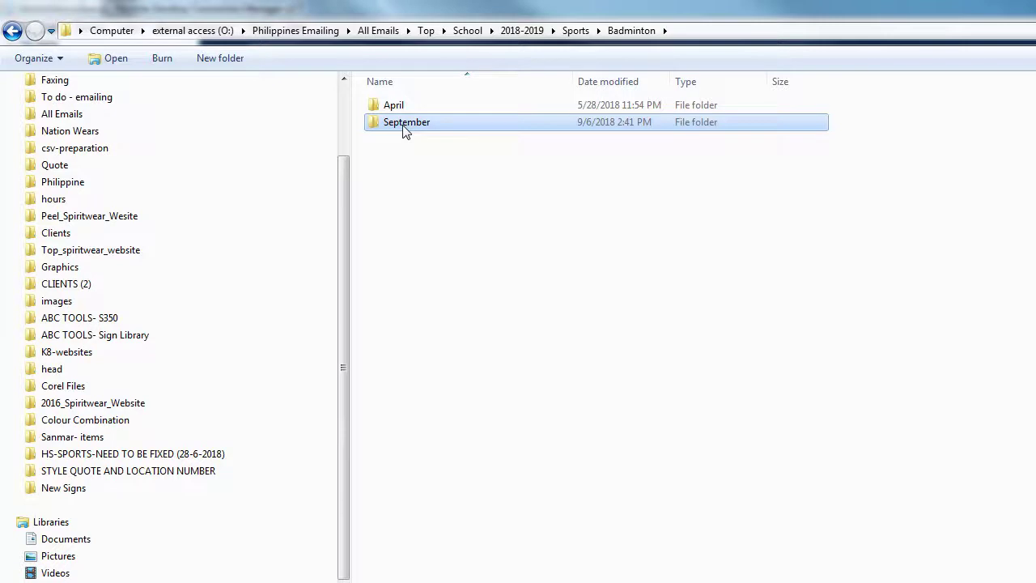
pyautogui.click(469, 217)
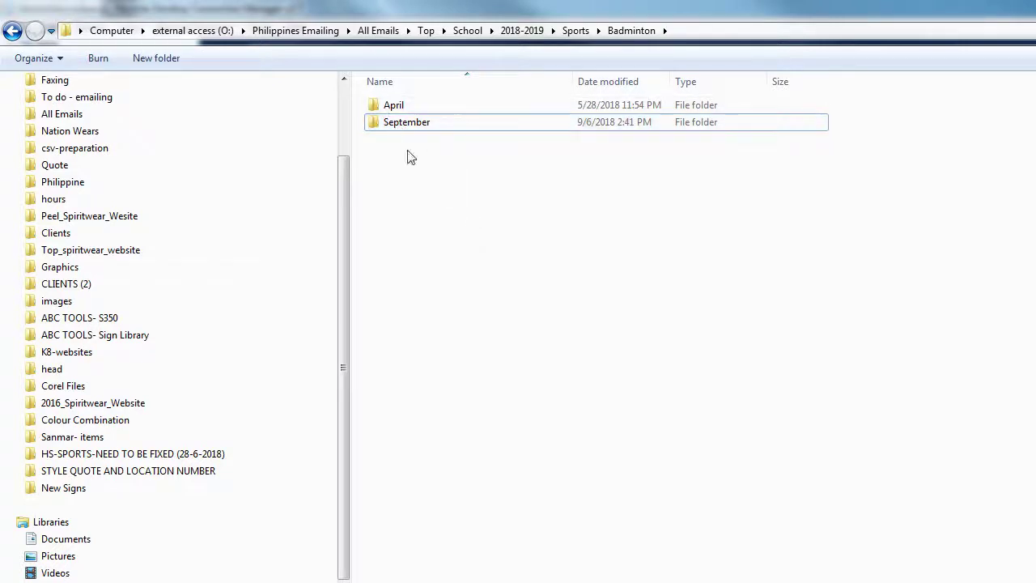
pyautogui.doubleClick(394, 106)
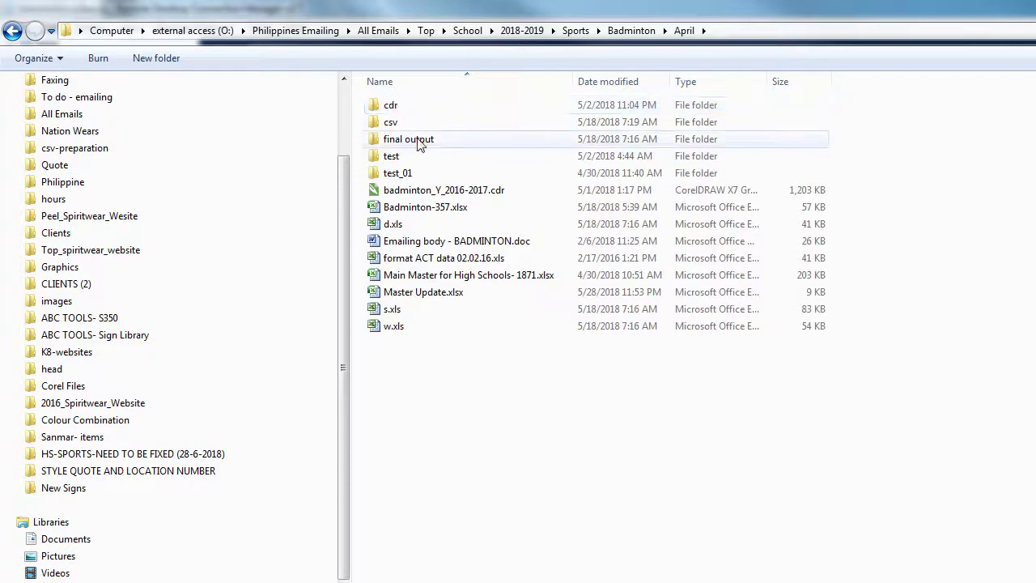
pyautogui.click(401, 139)
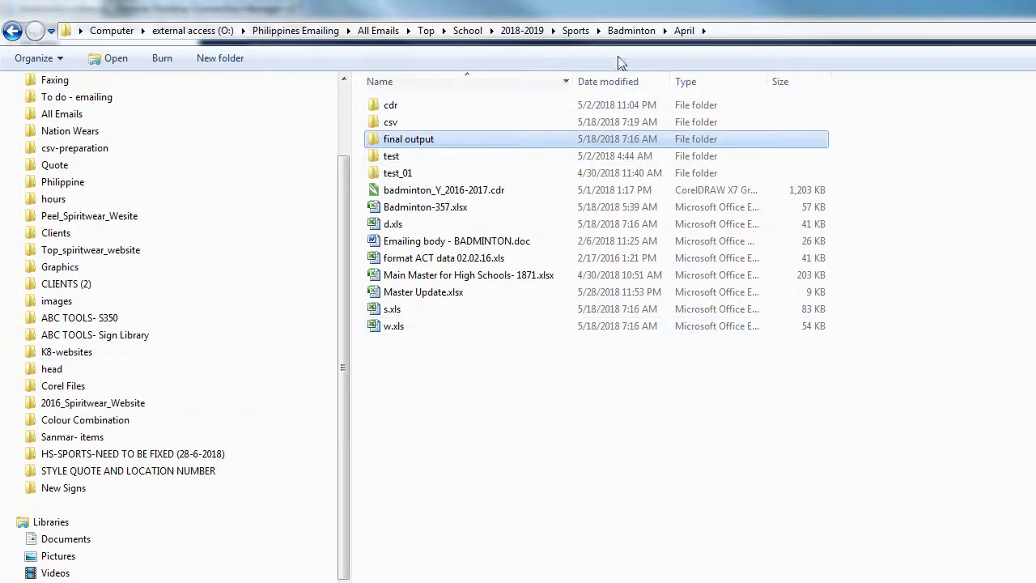
pyautogui.click(631, 31)
pyautogui.doubleClick(410, 123)
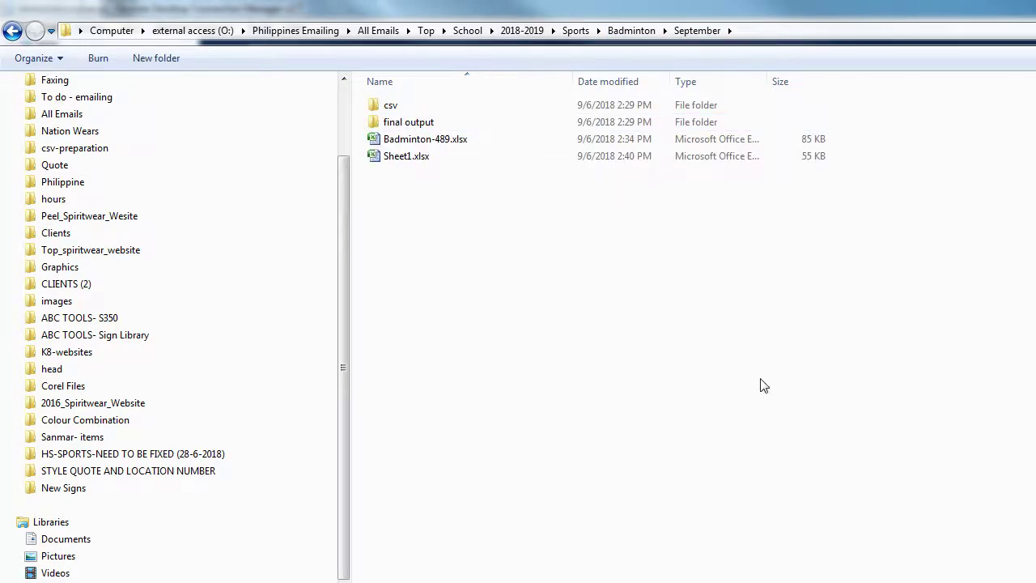
pyautogui.click(444, 139)
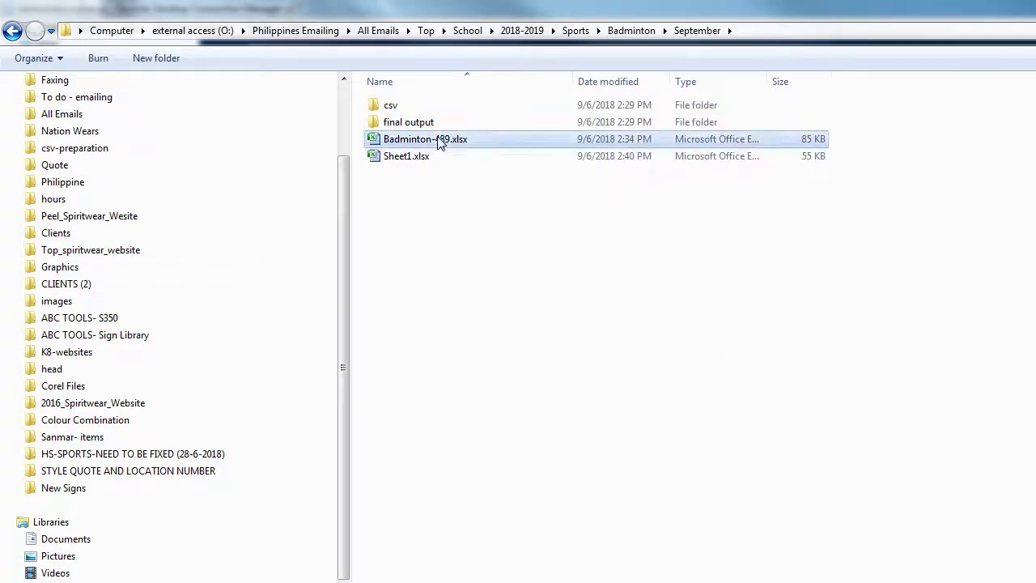
pyautogui.click(609, 311)
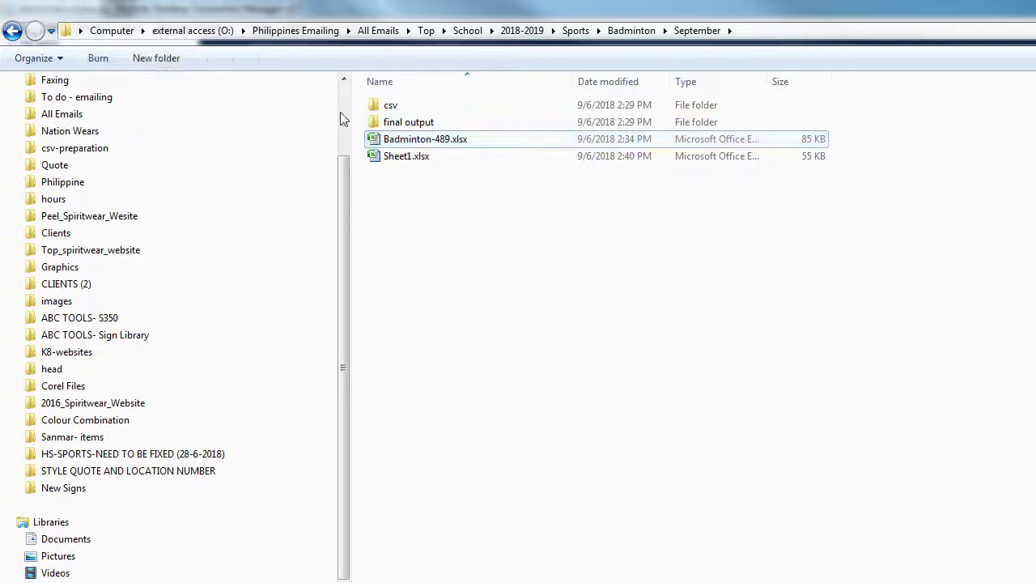
pyautogui.click(298, 31)
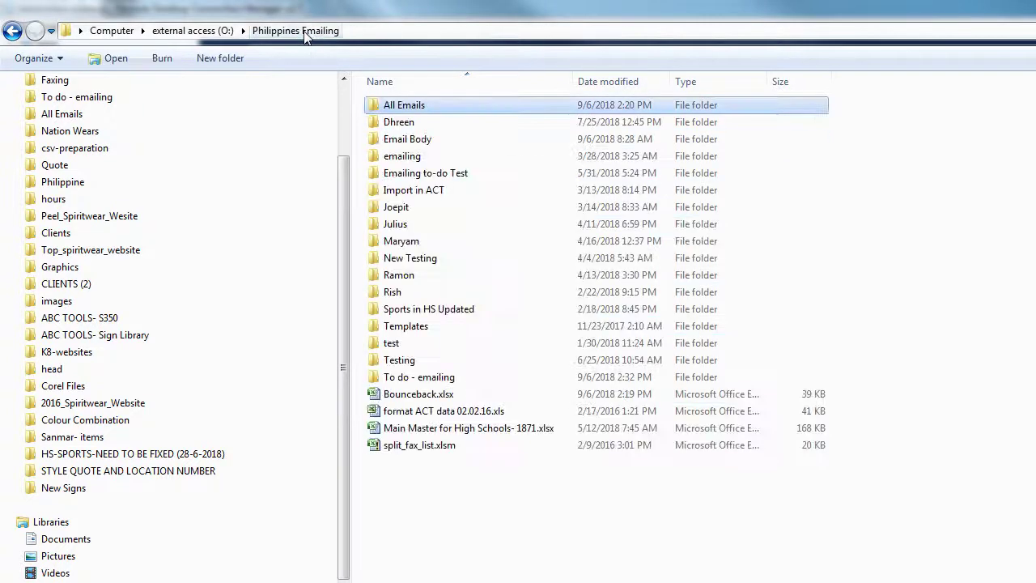
# Step: Browse into To do - emailing > Data -Schools > High Schools > Badminton
pyautogui.doubleClick(449, 379)
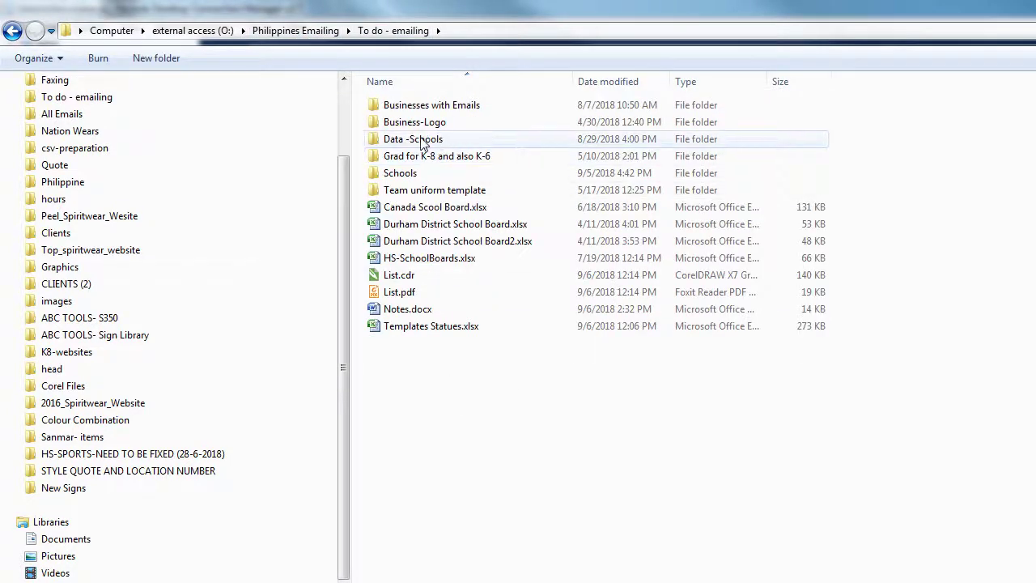
pyautogui.doubleClick(424, 141)
pyautogui.doubleClick(428, 108)
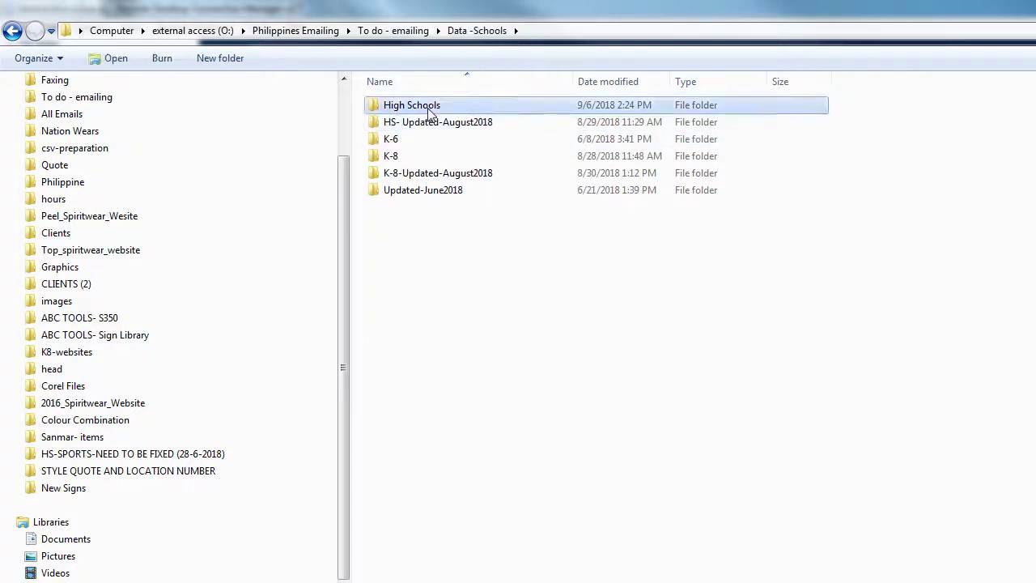
pyautogui.doubleClick(420, 124)
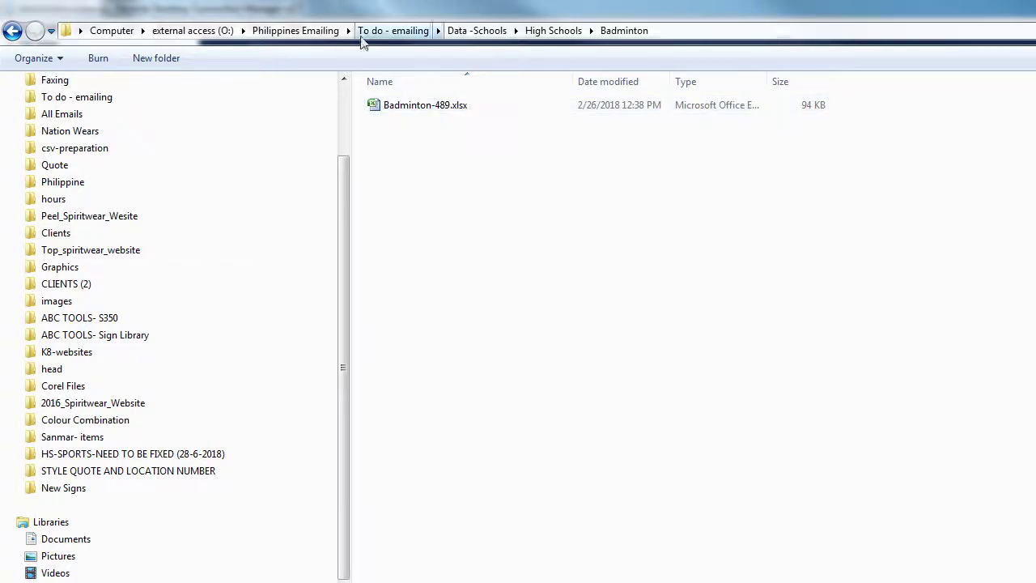
# Step: Return to Philippines Emailing and open All Emails > Top > School
pyautogui.click(306, 34)
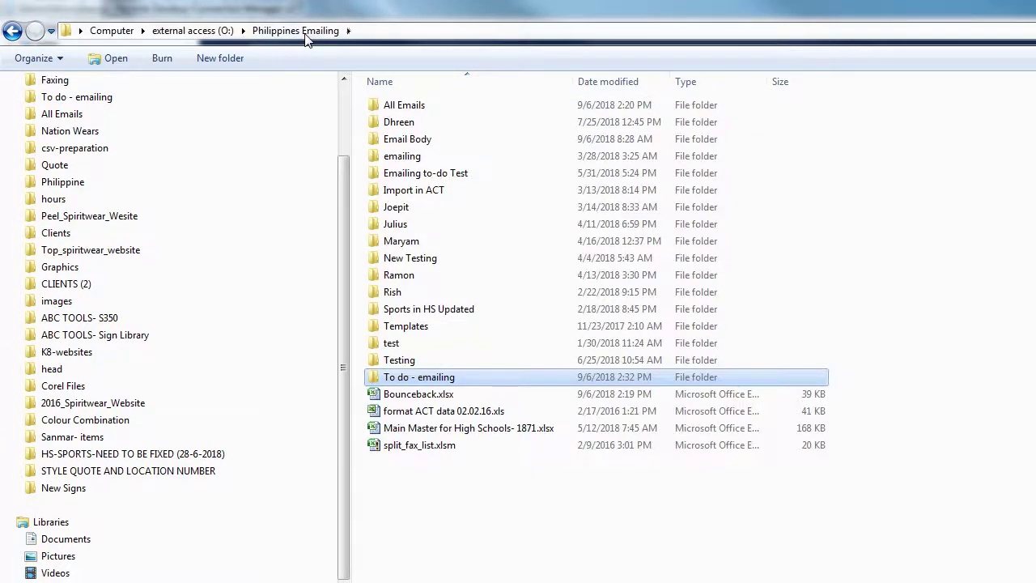
pyautogui.click(438, 111)
pyautogui.doubleClick(438, 119)
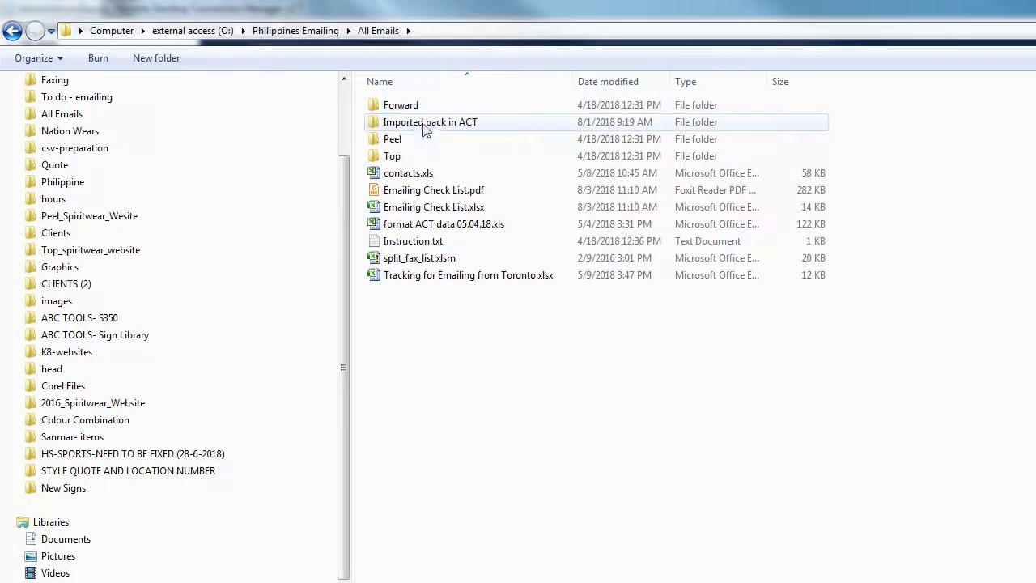
pyautogui.doubleClick(392, 154)
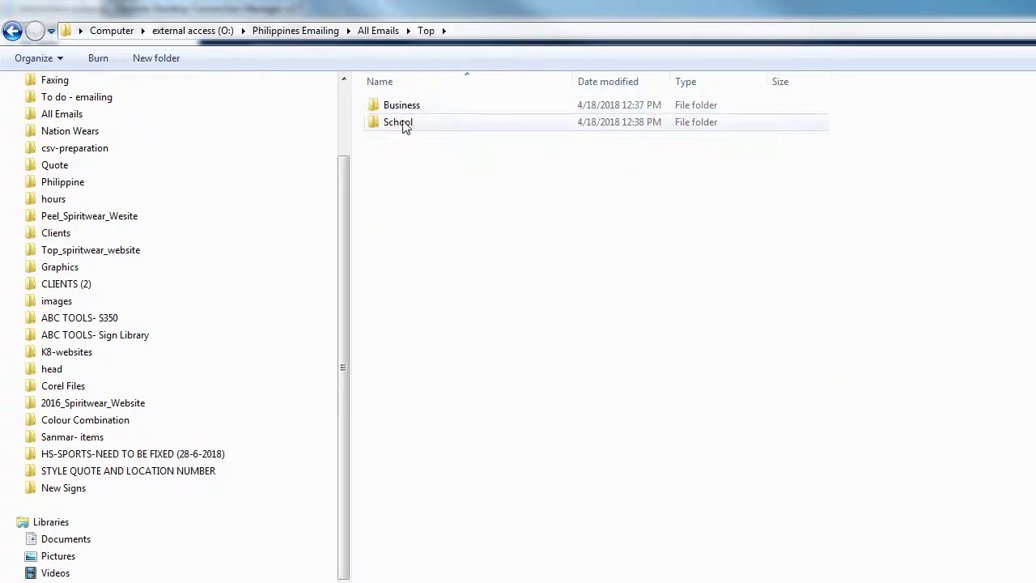
pyautogui.doubleClick(402, 125)
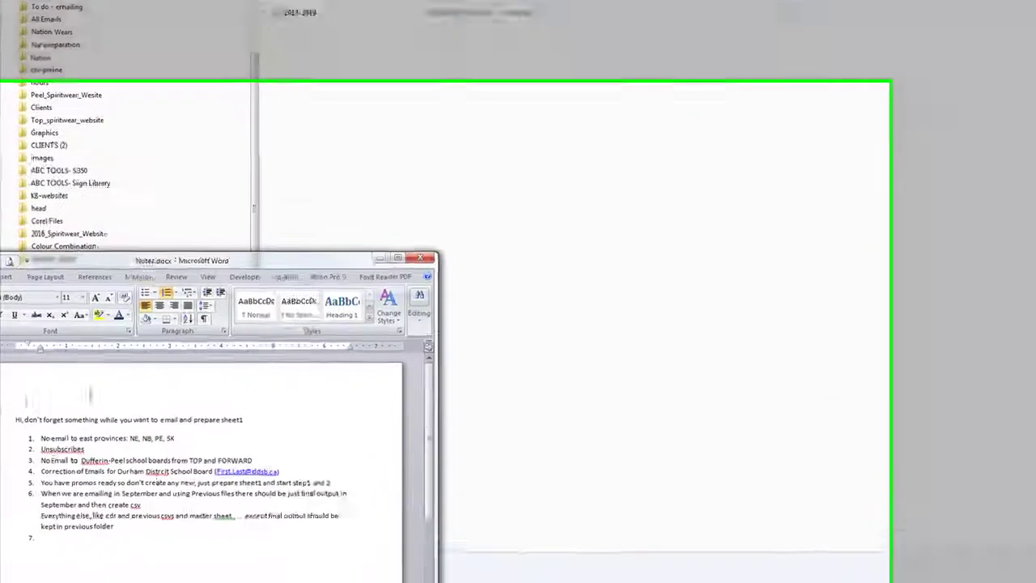
# Step: Position Notes.docx, highlight the Durham School Board email in item 4, then minimize it
pyautogui.moveTo(235, 323); pyautogui.dragTo(370, 190)
pyautogui.moveTo(475, 72); pyautogui.dragTo(521, 40)
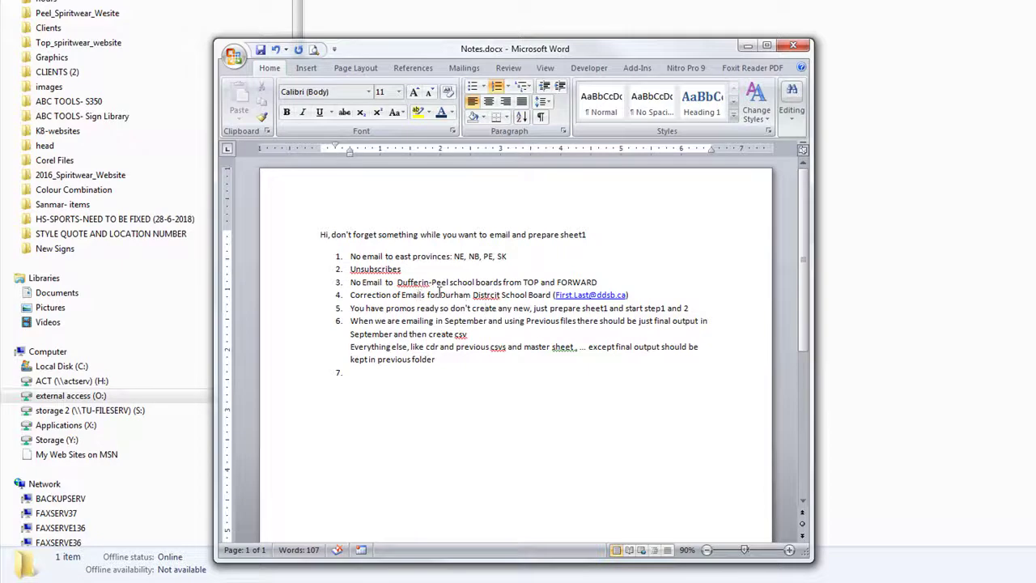
pyautogui.moveTo(466, 293); pyautogui.dragTo(541, 290)
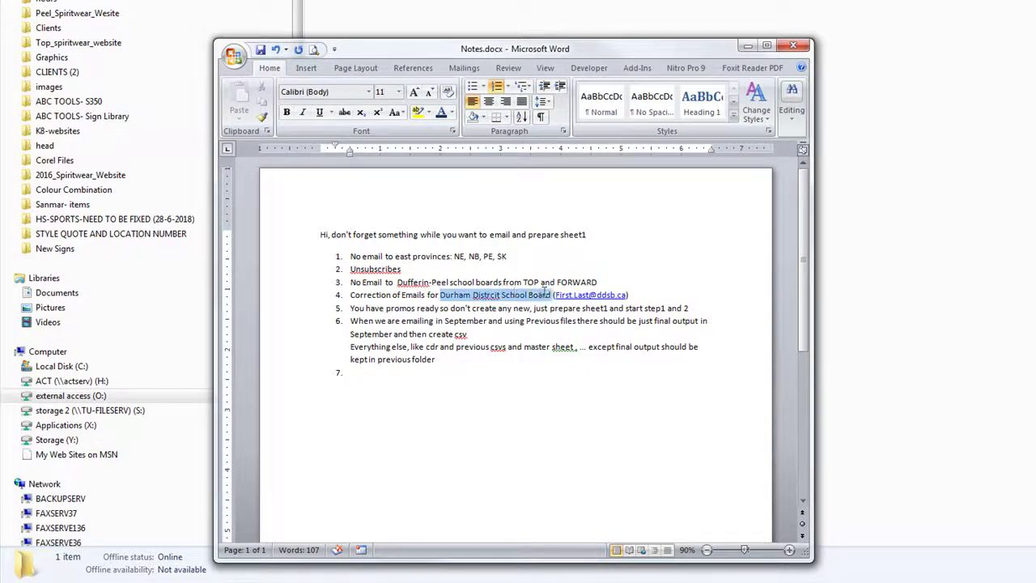
pyautogui.doubleClick(592, 295)
pyautogui.moveTo(562, 298)
pyautogui.mouseDown()
pyautogui.moveTo(527, 296)
pyautogui.moveTo(544, 295)
pyautogui.mouseUp()
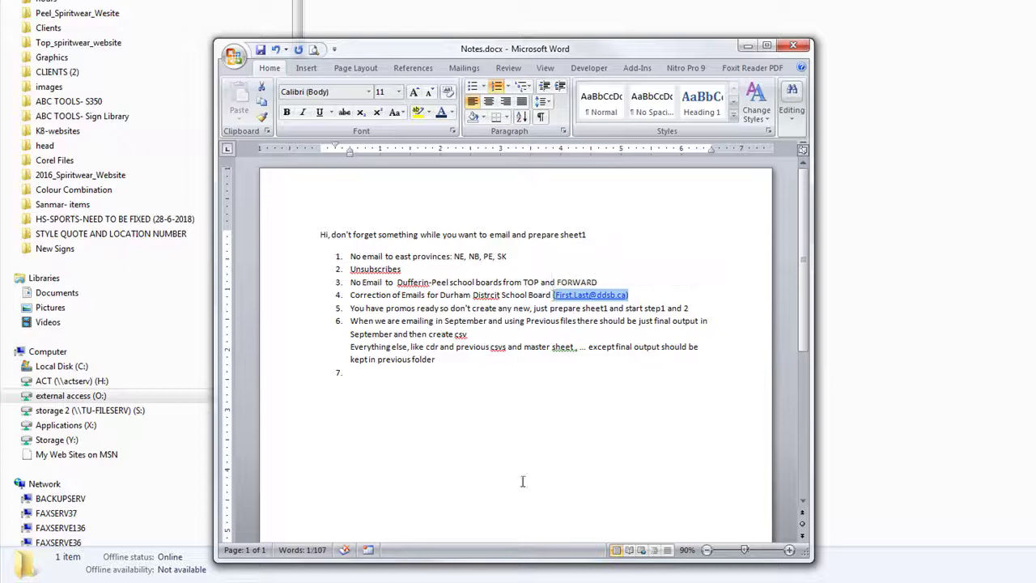
pyautogui.click(348, 372)
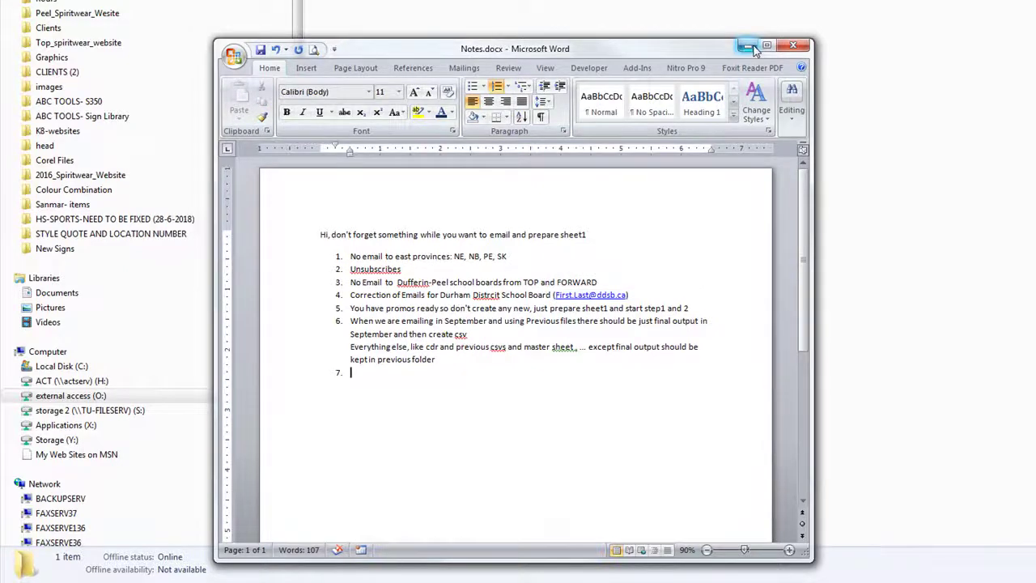
pyautogui.click(747, 46)
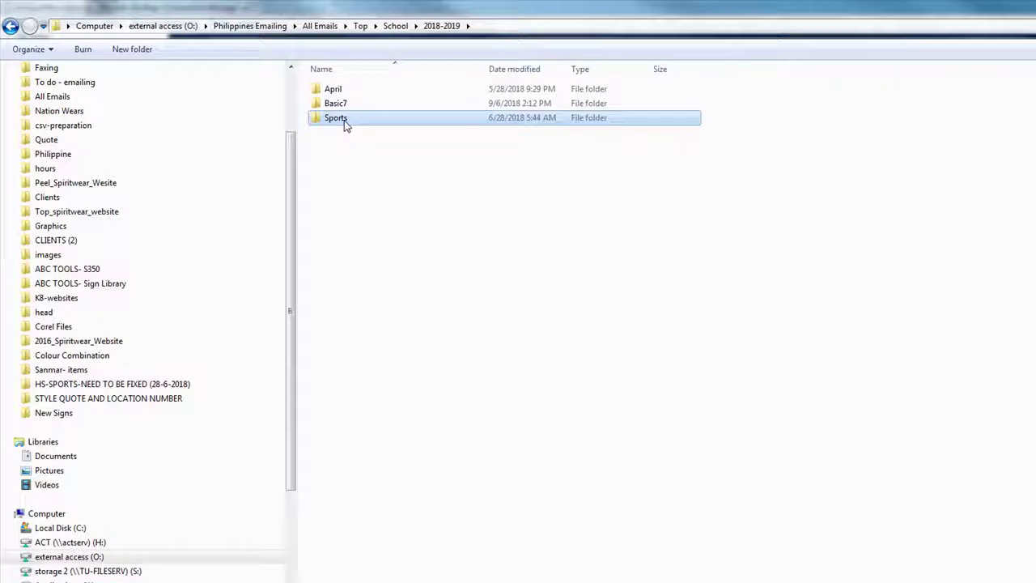
# Step: Open Sports > Badminton > September and select Sheet1.xlsx
pyautogui.doubleClick(345, 122)
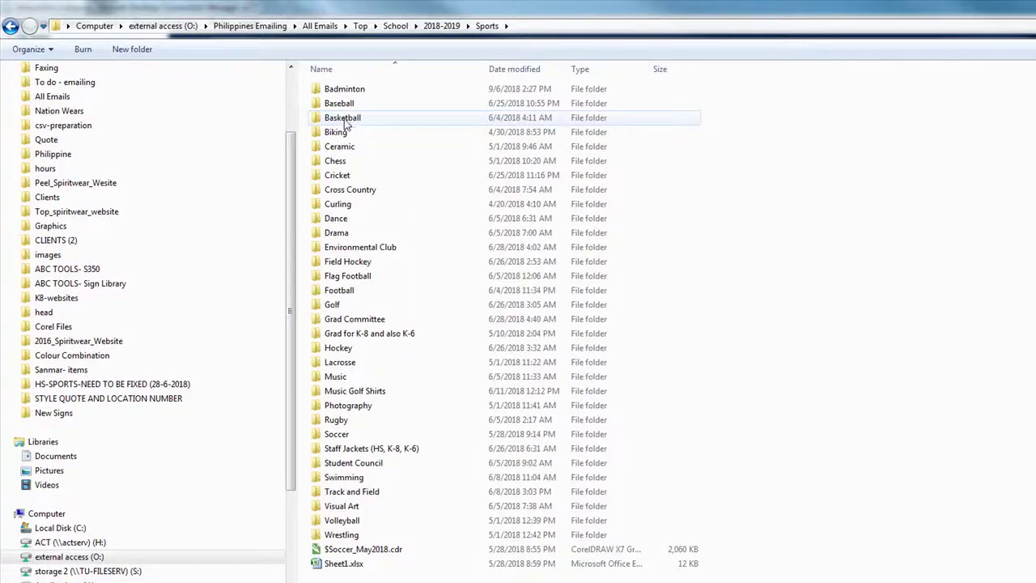
pyautogui.doubleClick(345, 89)
pyautogui.doubleClick(341, 109)
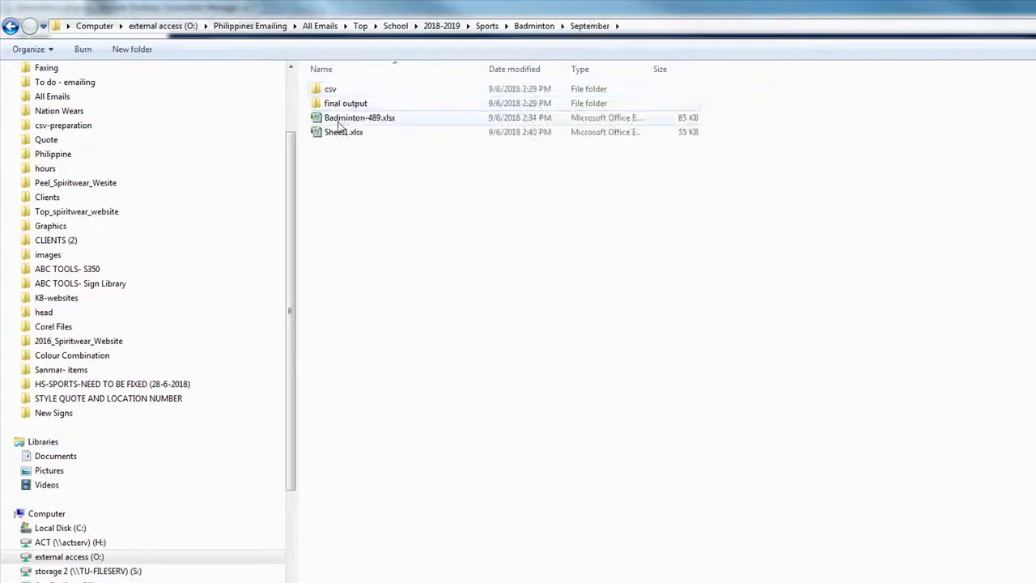
pyautogui.click(331, 135)
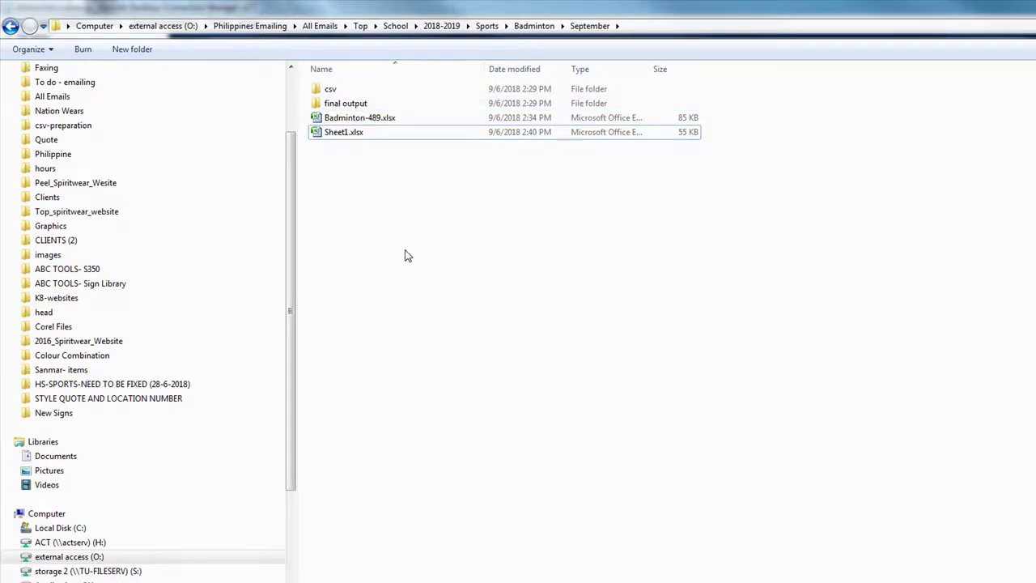
# Step: From Philippines Emailing, open To do - emailing > Schools > Top > Dance, then switch to the Task List
pyautogui.click(282, 26)
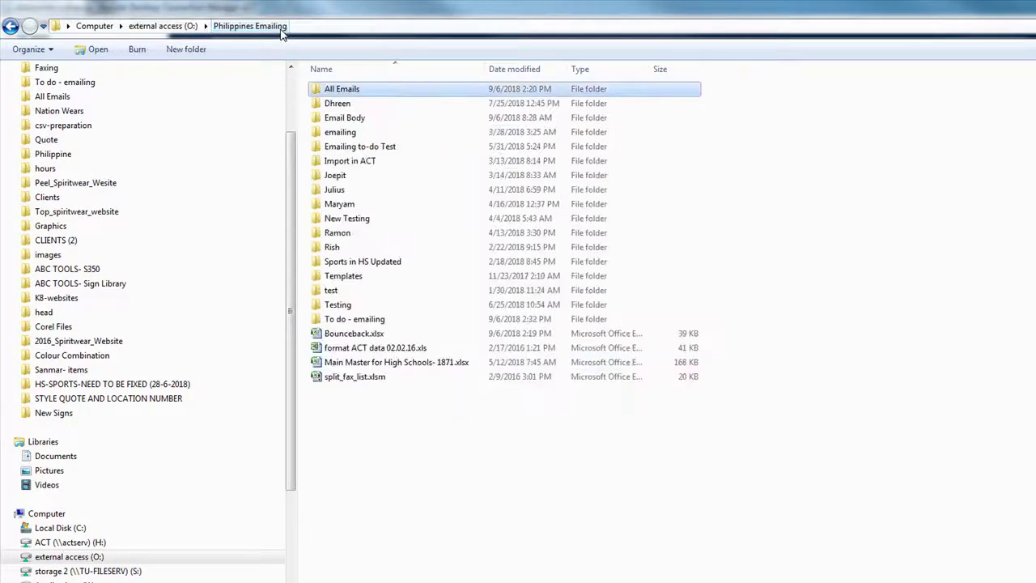
pyautogui.doubleClick(338, 320)
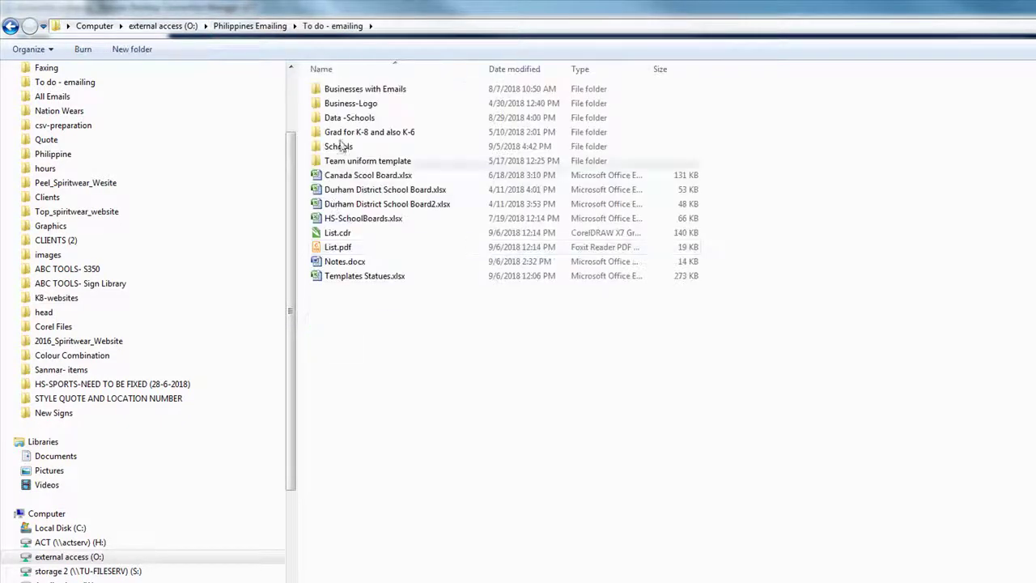
pyautogui.doubleClick(338, 145)
pyautogui.doubleClick(332, 117)
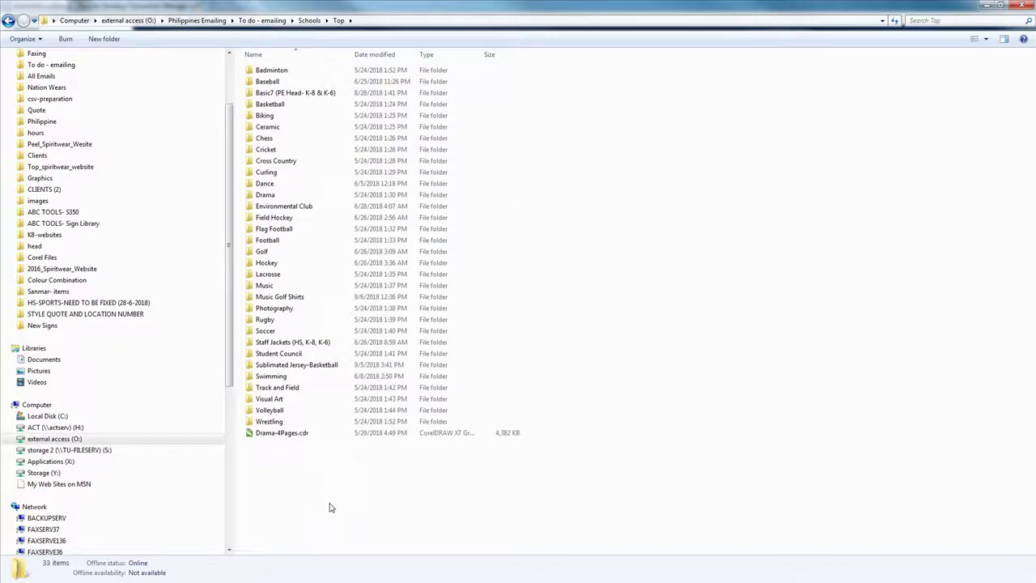
pyautogui.doubleClick(290, 185)
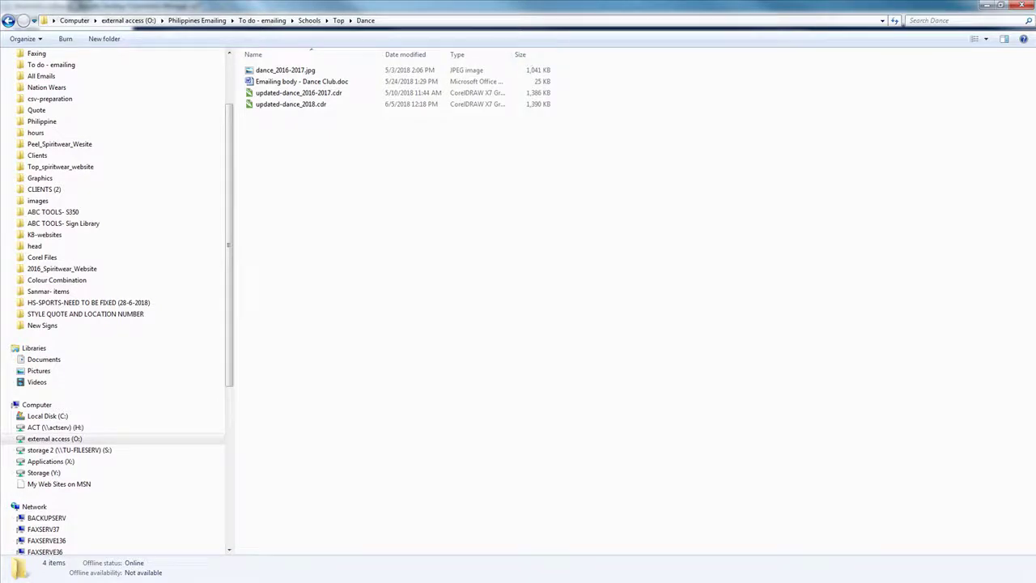
pyautogui.hotkey('alt', 'Tab')
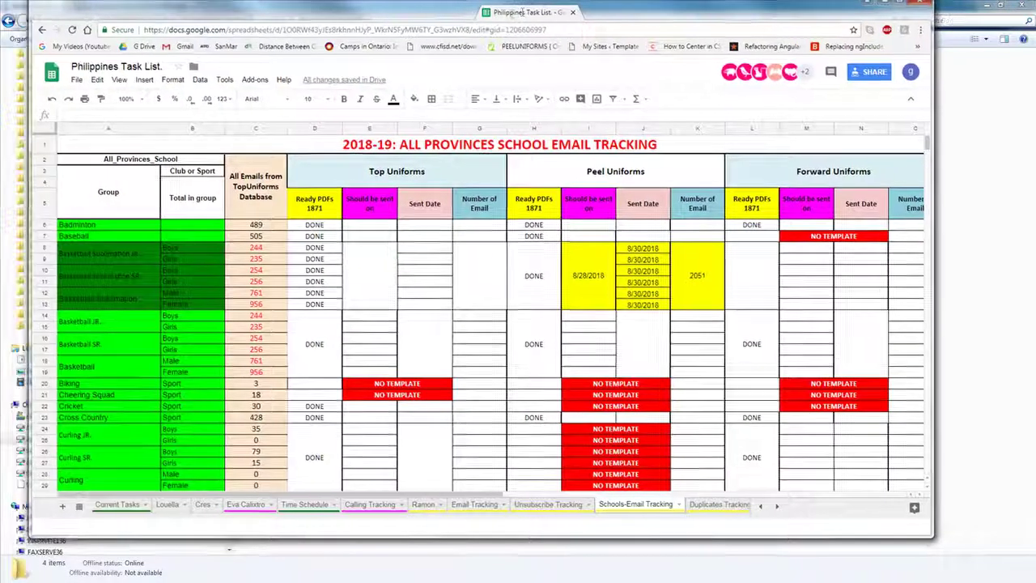
# Step: Maximize the Task List, review the Christian rows on Email Tracking, then return to Schools-Email Tracking
pyautogui.doubleClick(518, 15)
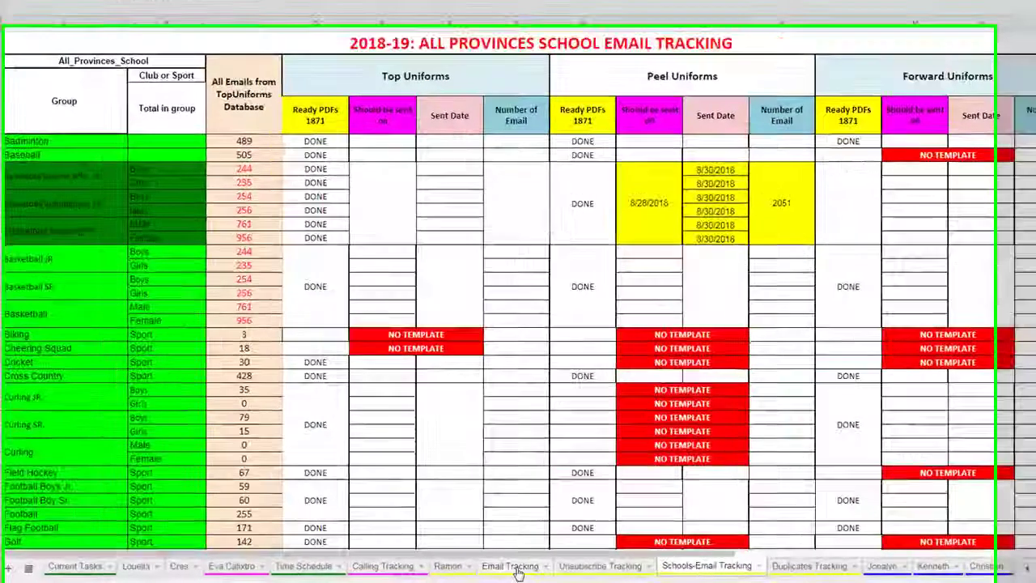
pyautogui.click(442, 569)
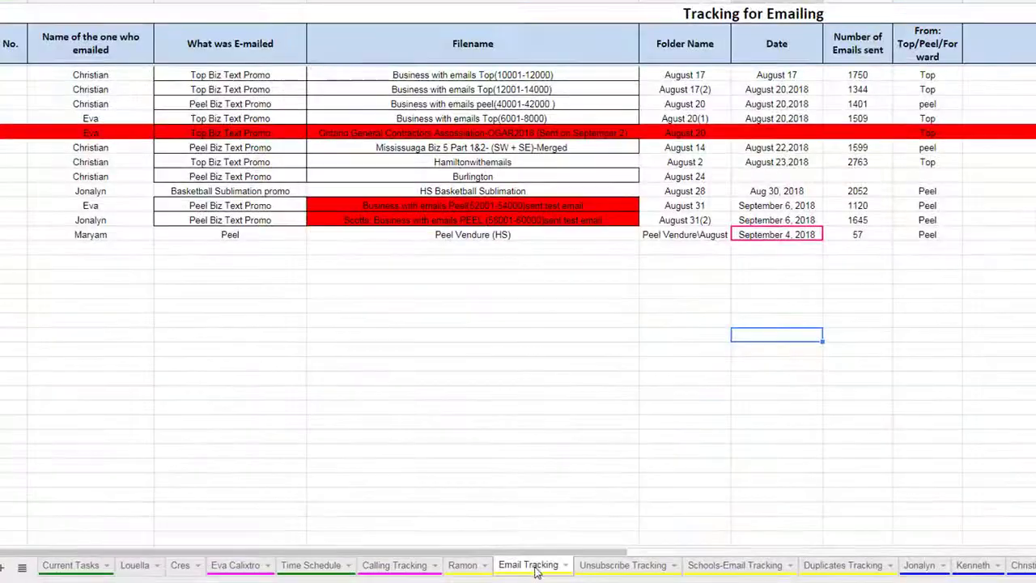
pyautogui.moveTo(50, 152); pyautogui.dragTo(243, 178)
pyautogui.moveTo(464, 194); pyautogui.dragTo(1009, 192)
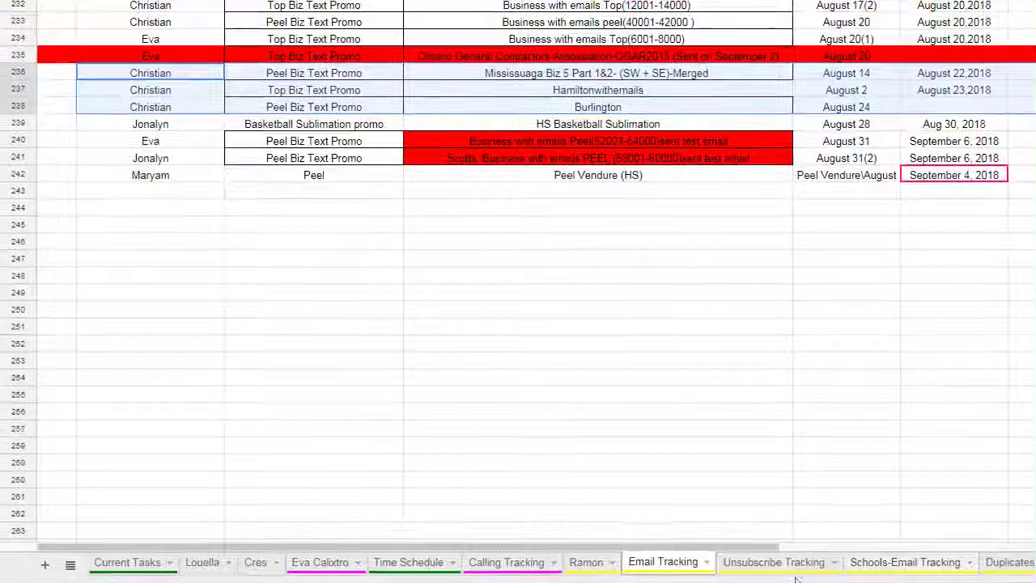
pyautogui.click(953, 569)
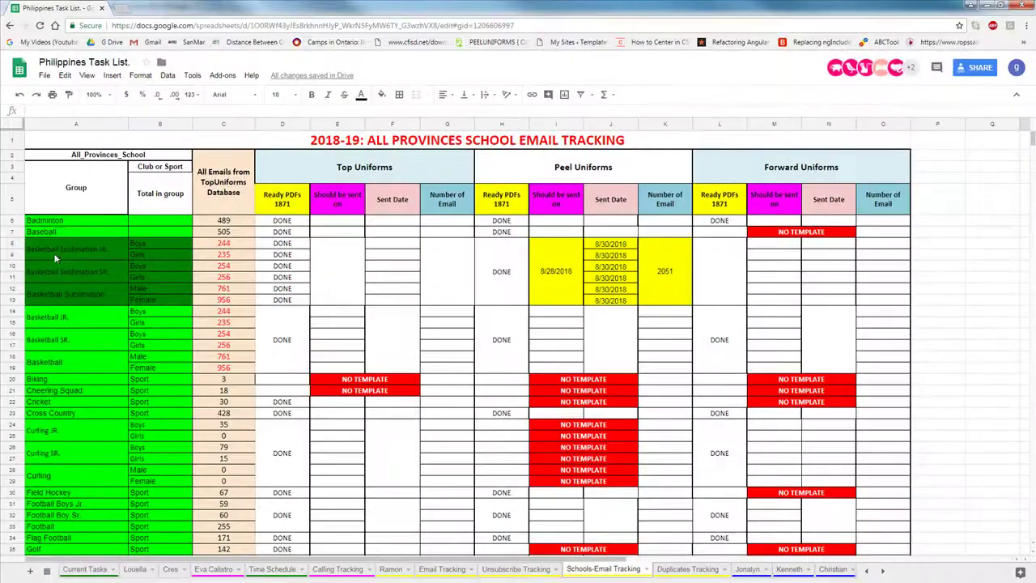
pyautogui.click(55, 256)
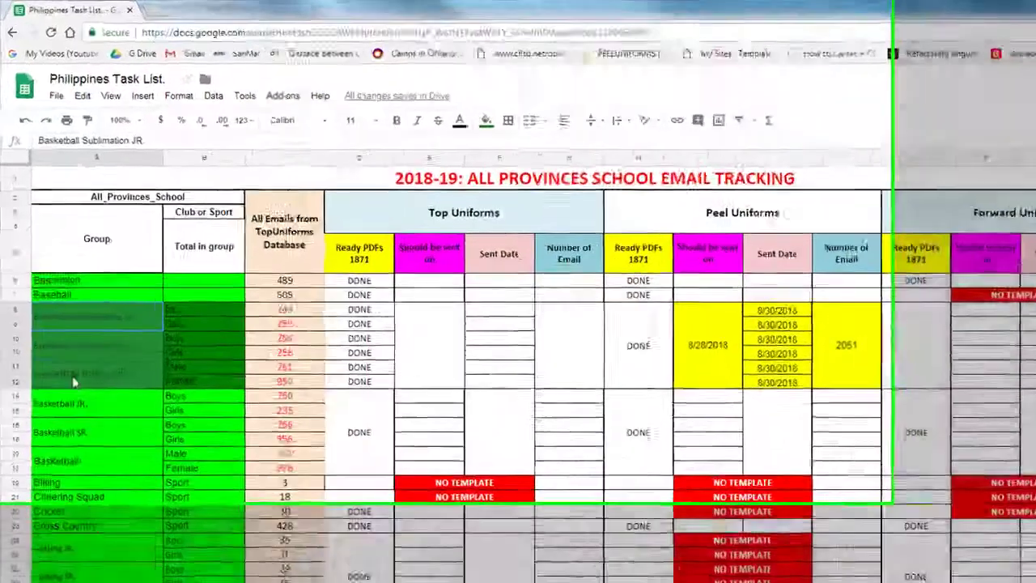
pyautogui.keyDown('shift'); pyautogui.click(70, 361); pyautogui.keyUp('shift')
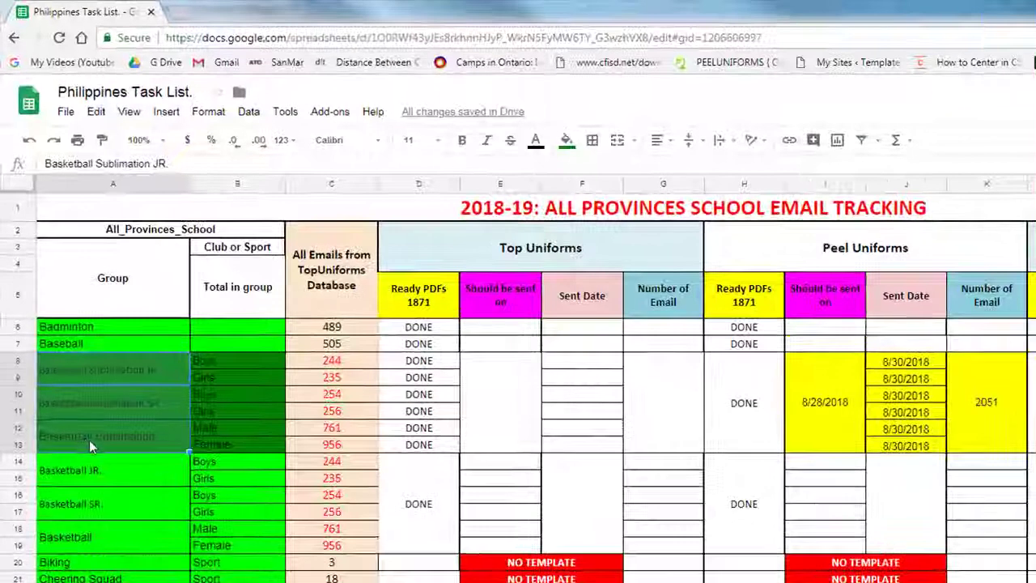
pyautogui.click(817, 400)
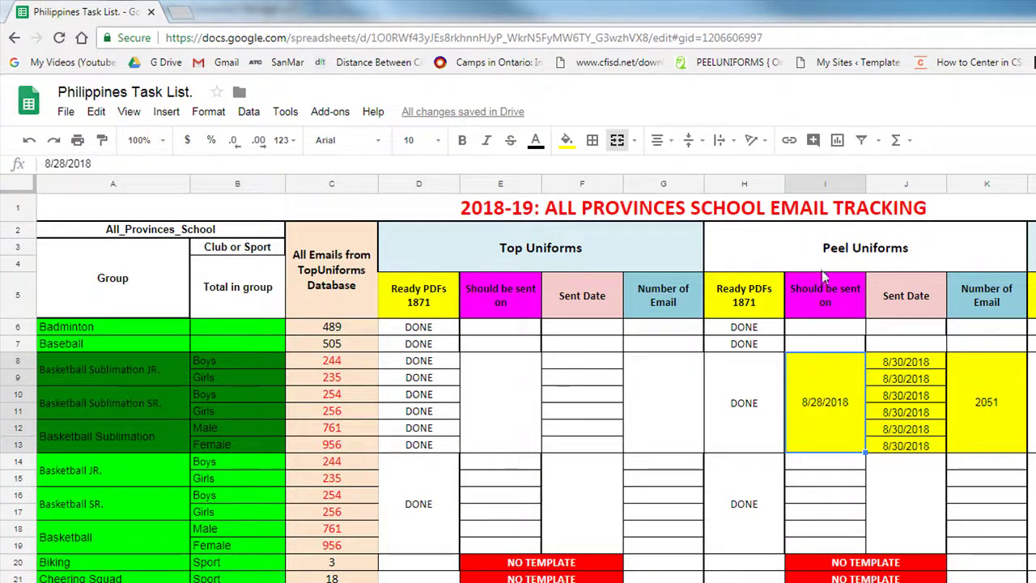
pyautogui.click(897, 363)
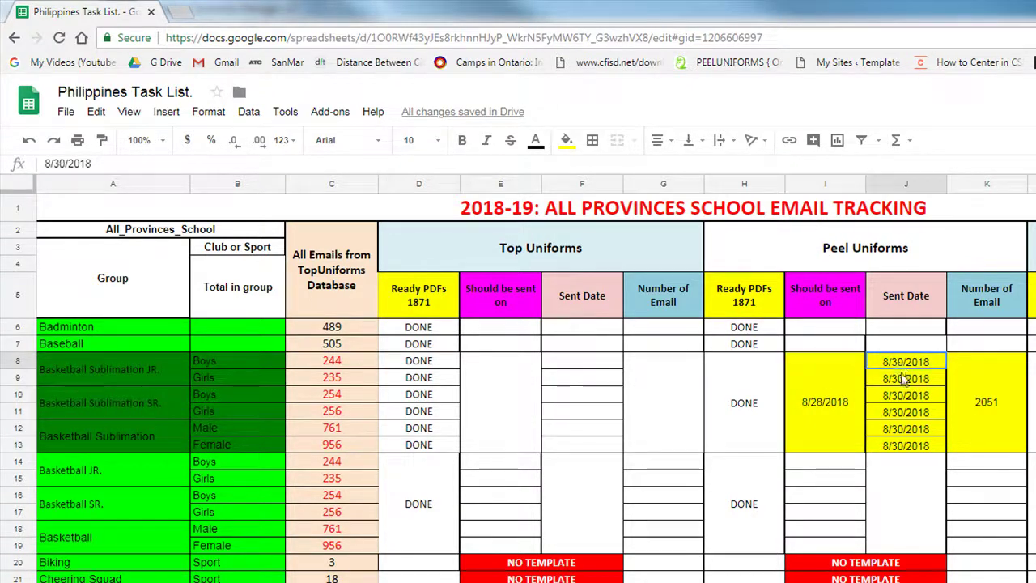
pyautogui.keyDown('shift'); pyautogui.click(904, 445); pyautogui.keyUp('shift')
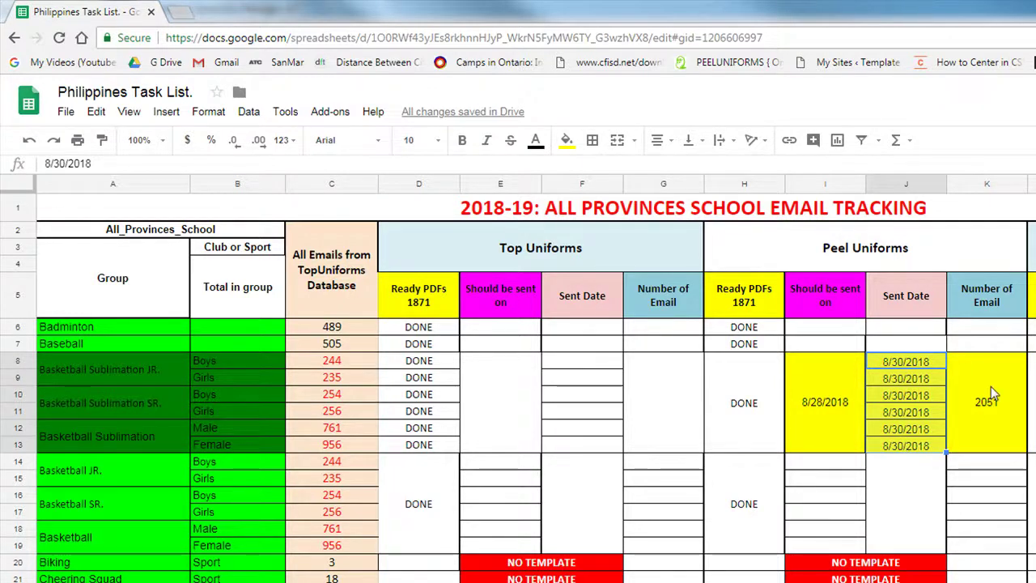
pyautogui.click(989, 409)
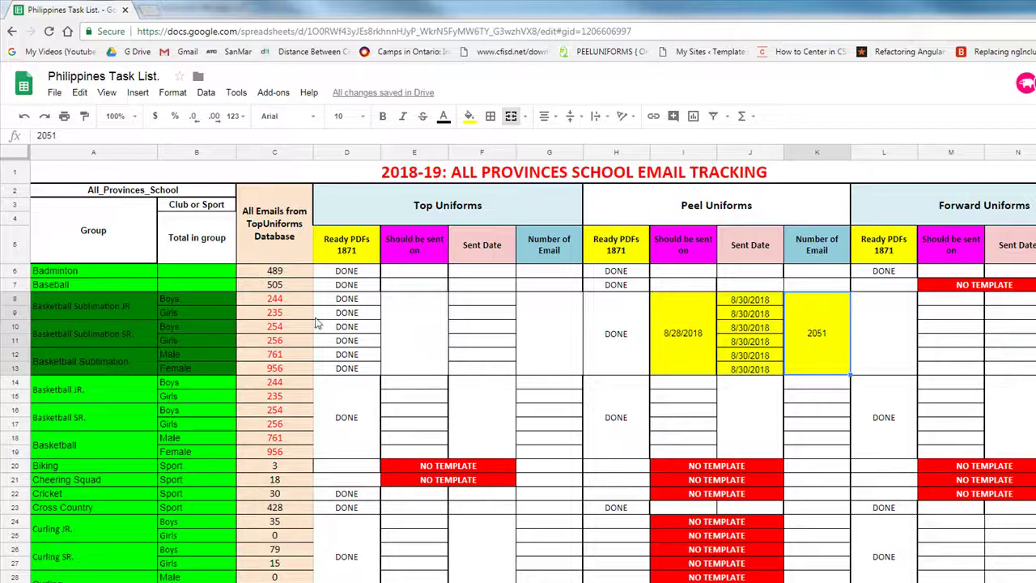
pyautogui.moveTo(128, 306); pyautogui.dragTo(128, 361)
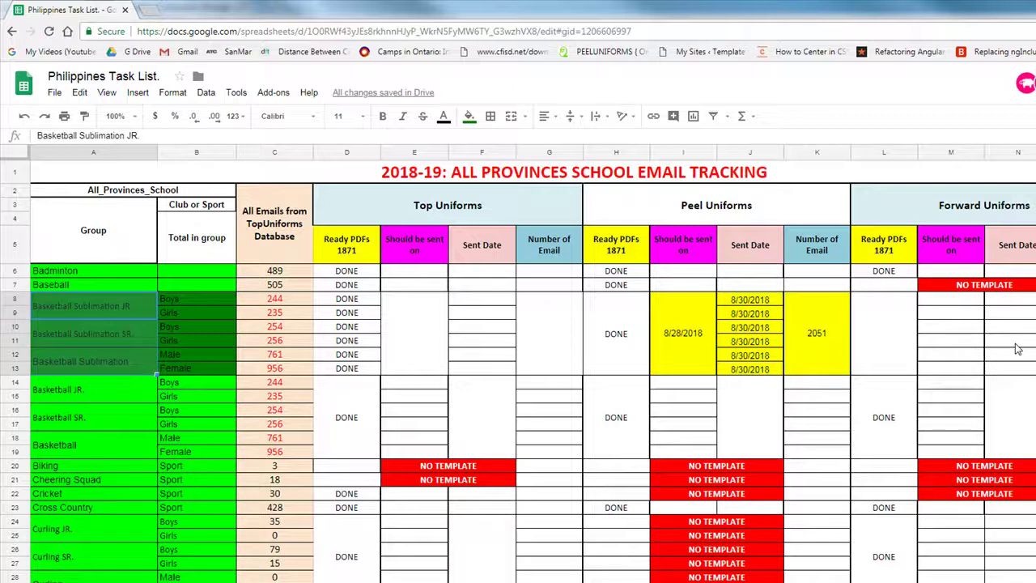
pyautogui.click(676, 339)
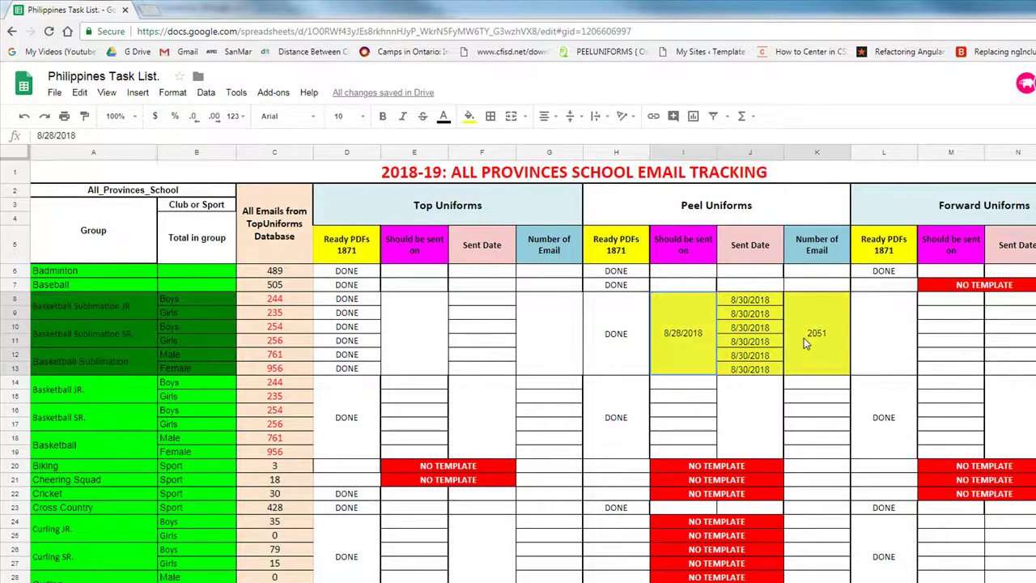
pyautogui.keyDown('shift'); pyautogui.click(810, 340); pyautogui.keyUp('shift')
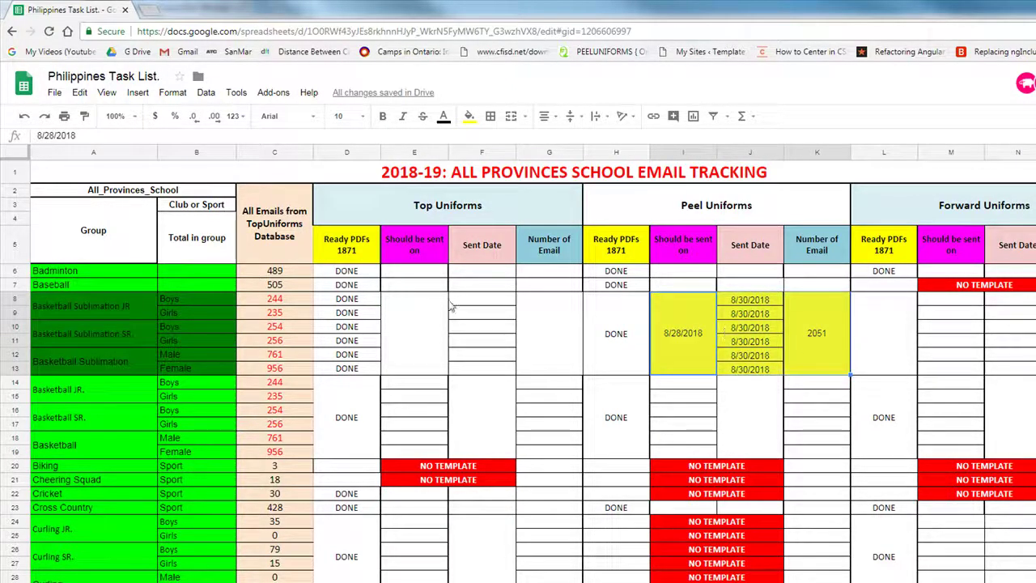
pyautogui.moveTo(401, 318); pyautogui.dragTo(544, 328)
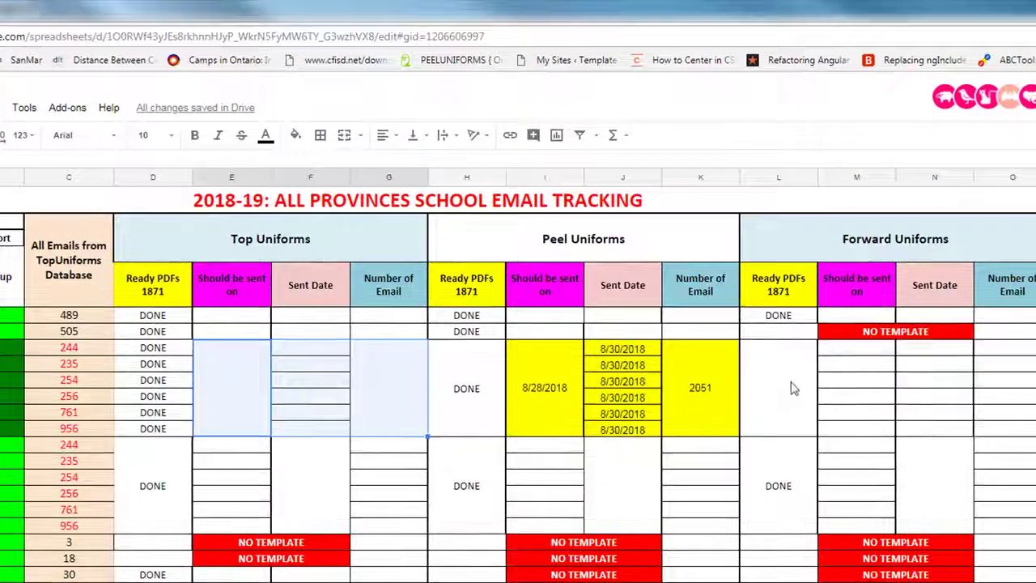
pyautogui.moveTo(856, 354); pyautogui.dragTo(1034, 355)
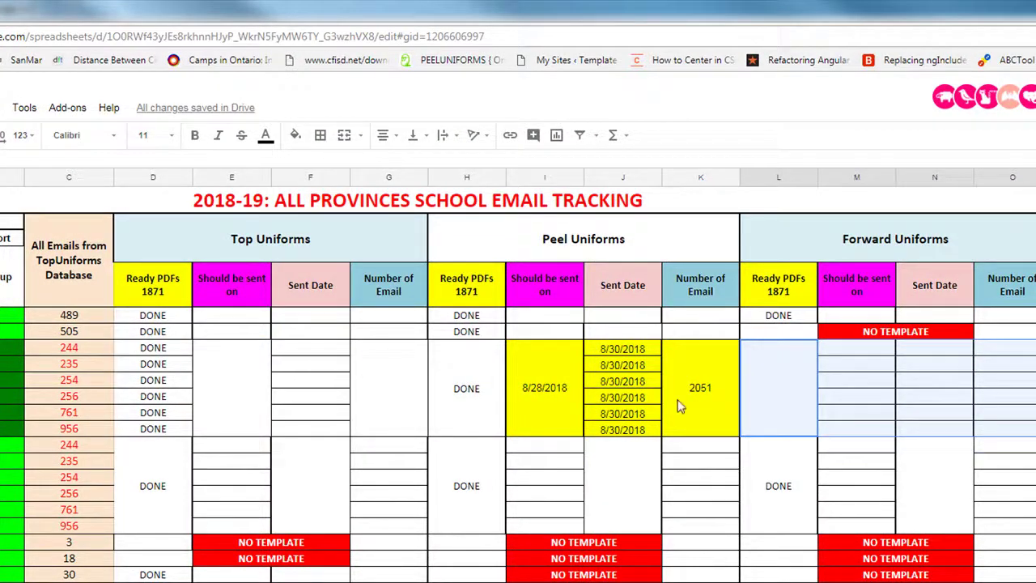
pyautogui.click(551, 410)
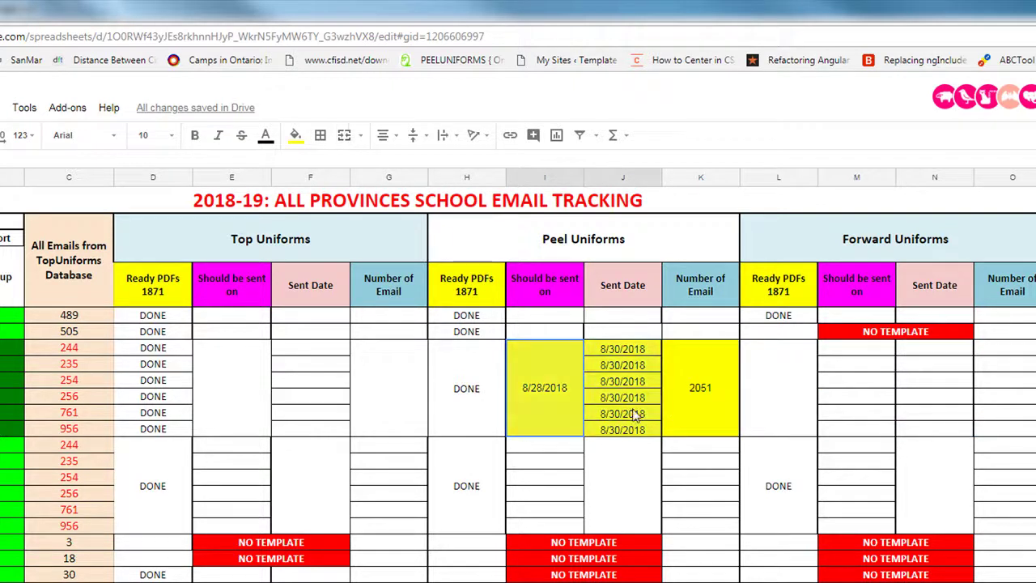
pyautogui.keyDown('shift'); pyautogui.click(693, 408); pyautogui.keyUp('shift')
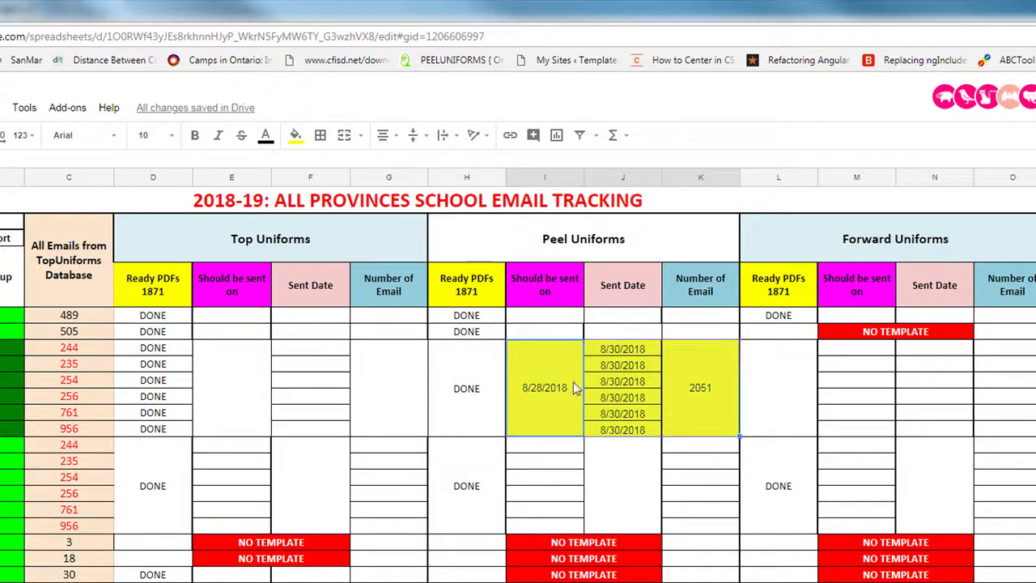
pyautogui.moveTo(382, 389); pyautogui.dragTo(231, 389)
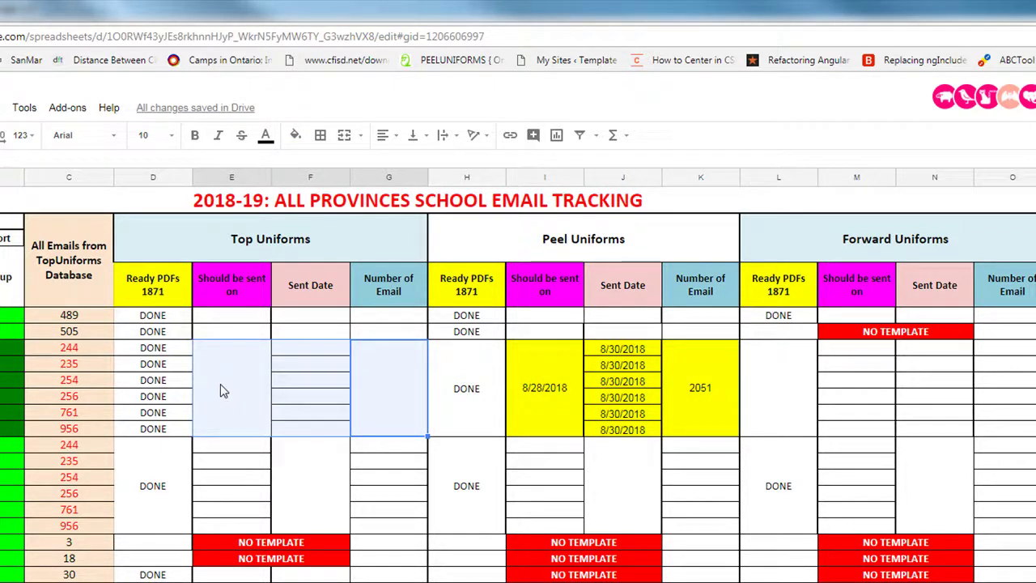
pyautogui.moveTo(787, 389); pyautogui.dragTo(981, 419)
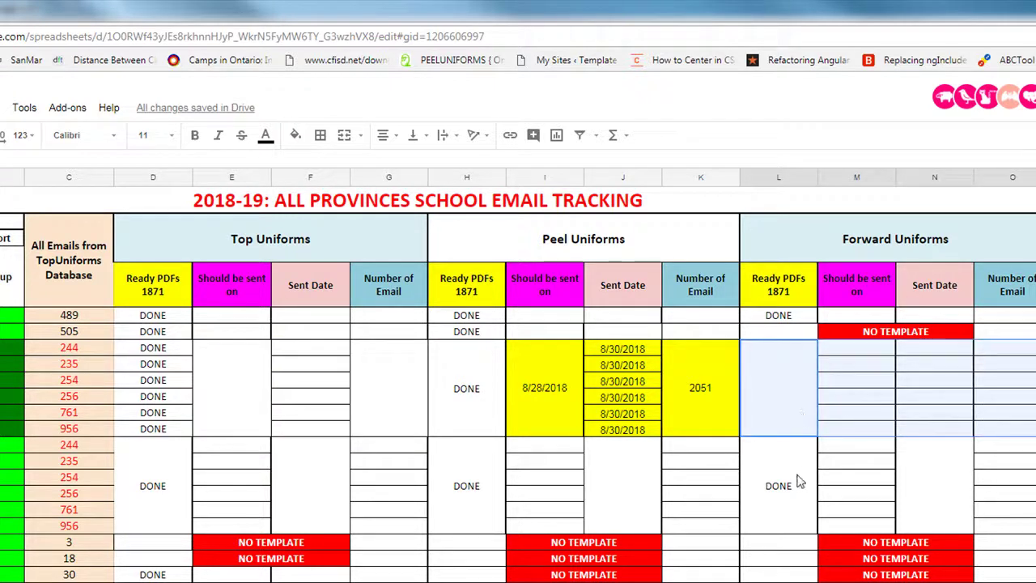
pyautogui.click(862, 402)
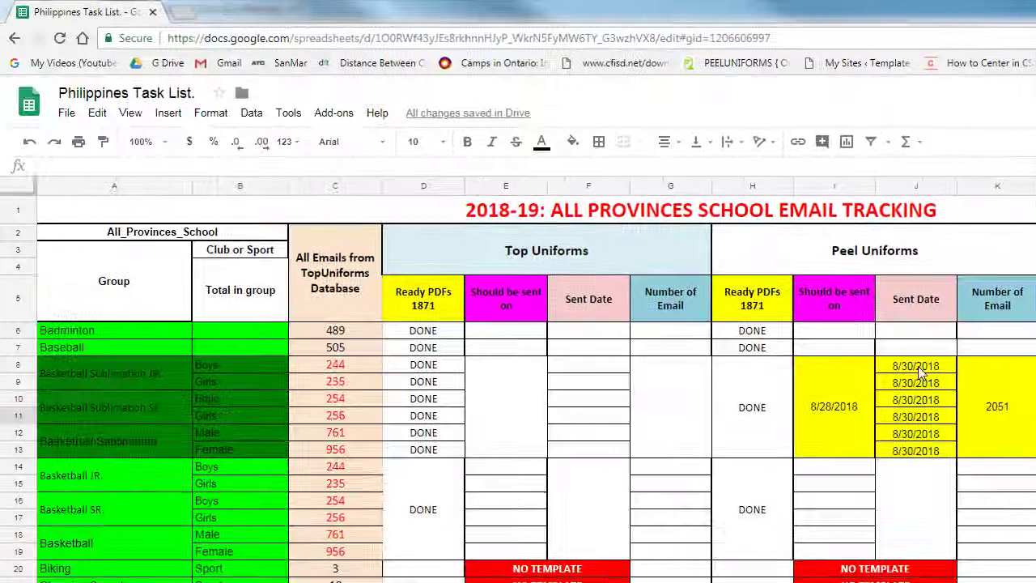
pyautogui.moveTo(921, 372); pyautogui.dragTo(931, 458)
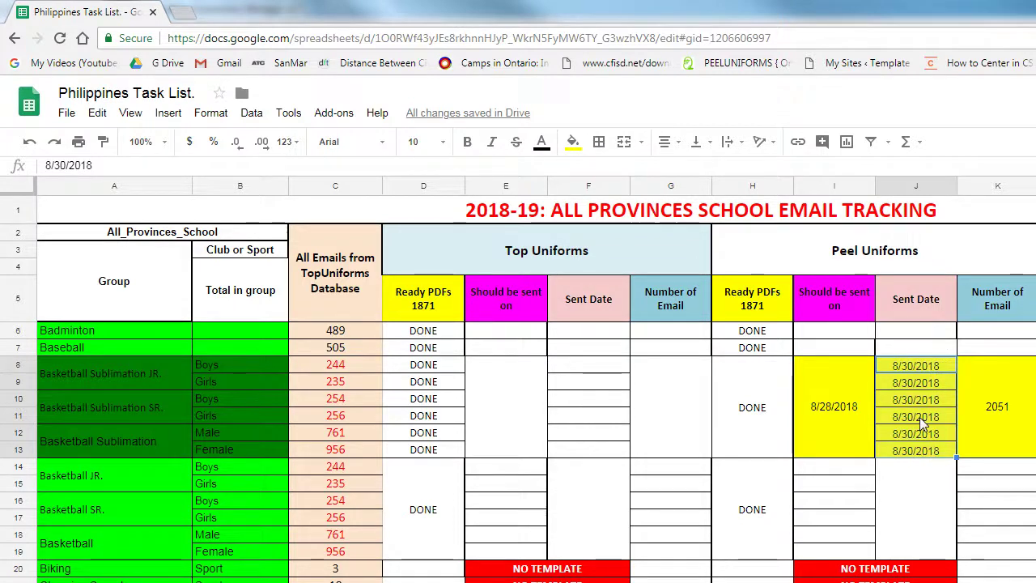
pyautogui.click(591, 366)
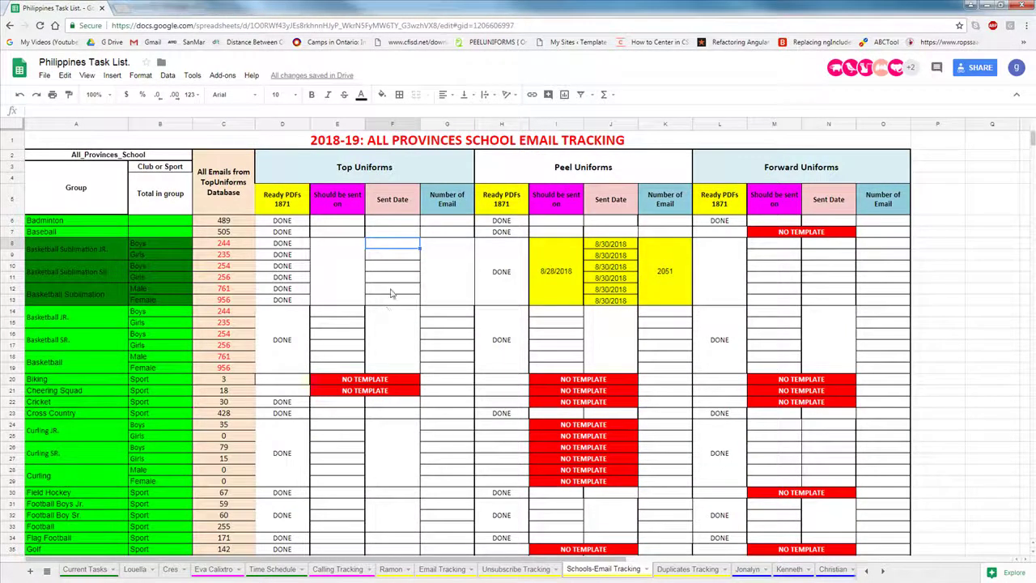
# Step: Enter 9/14/2018 in the Basketball Sublimation Top Uniforms should-be-sent-on merged cell
pyautogui.click(337, 280)
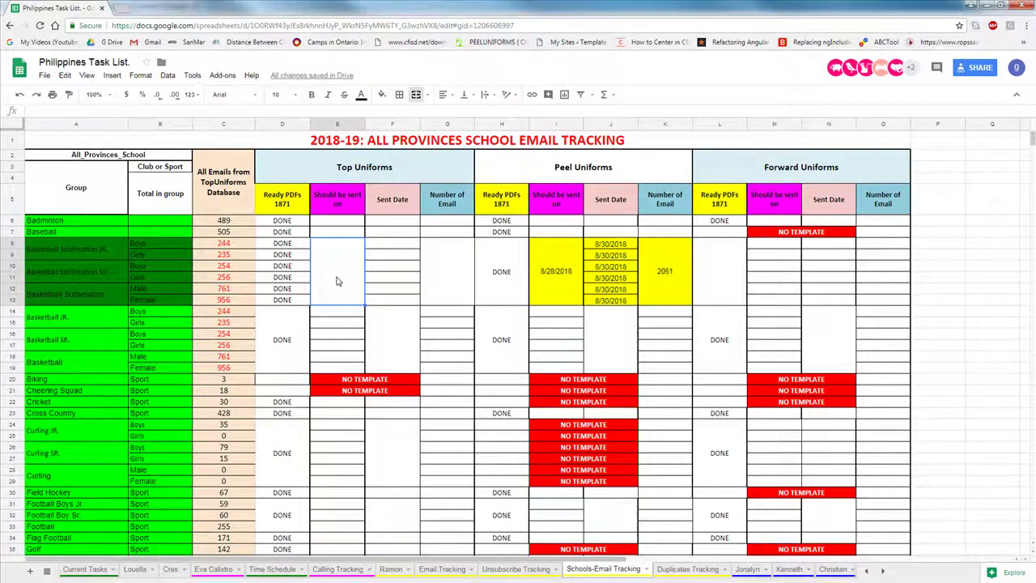
pyautogui.write('9/14/2018')
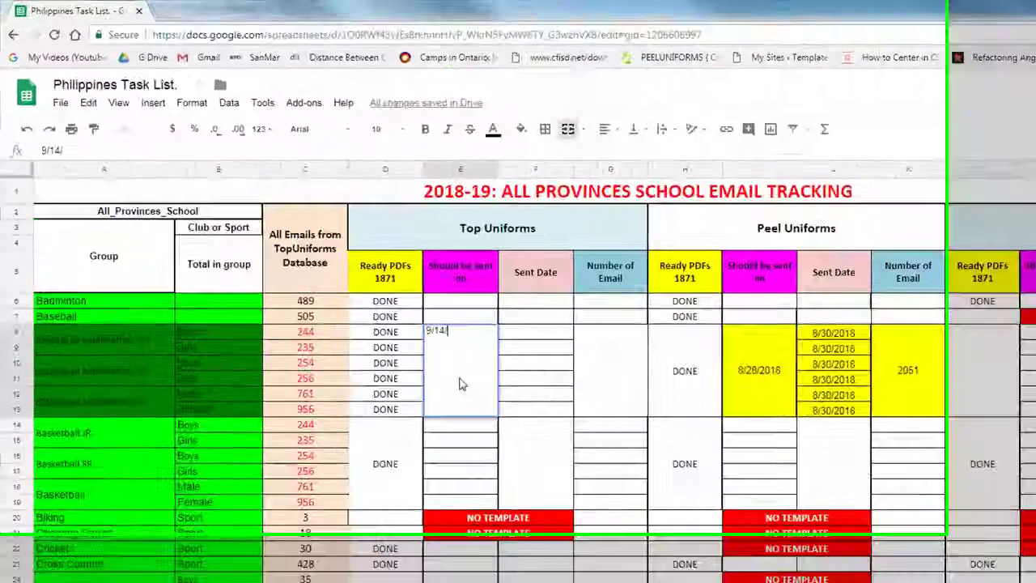
pyautogui.click(663, 458)
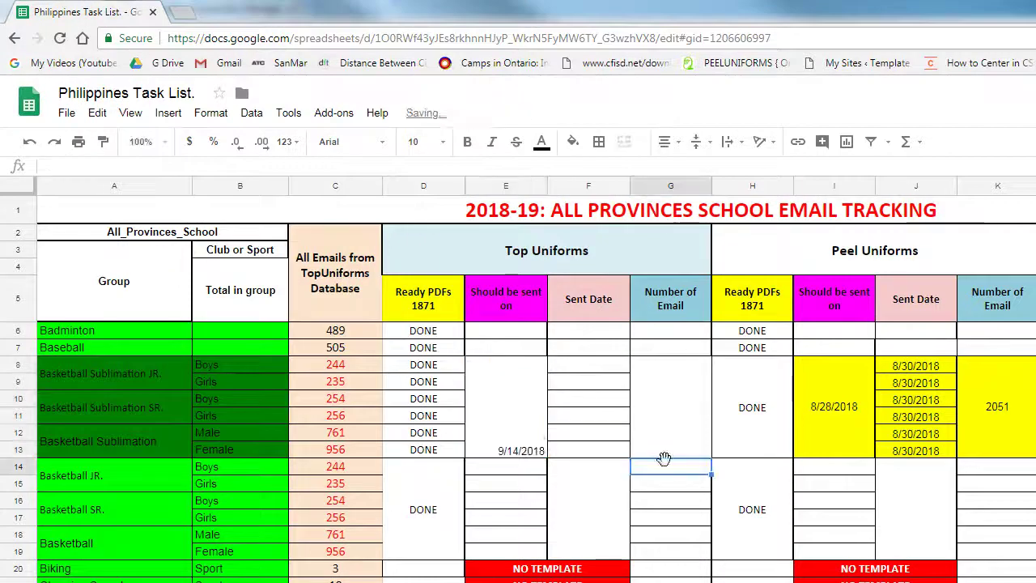
# Step: Align the 9/14/2018 date to the middle vertically in its merged cell
pyautogui.click(541, 429)
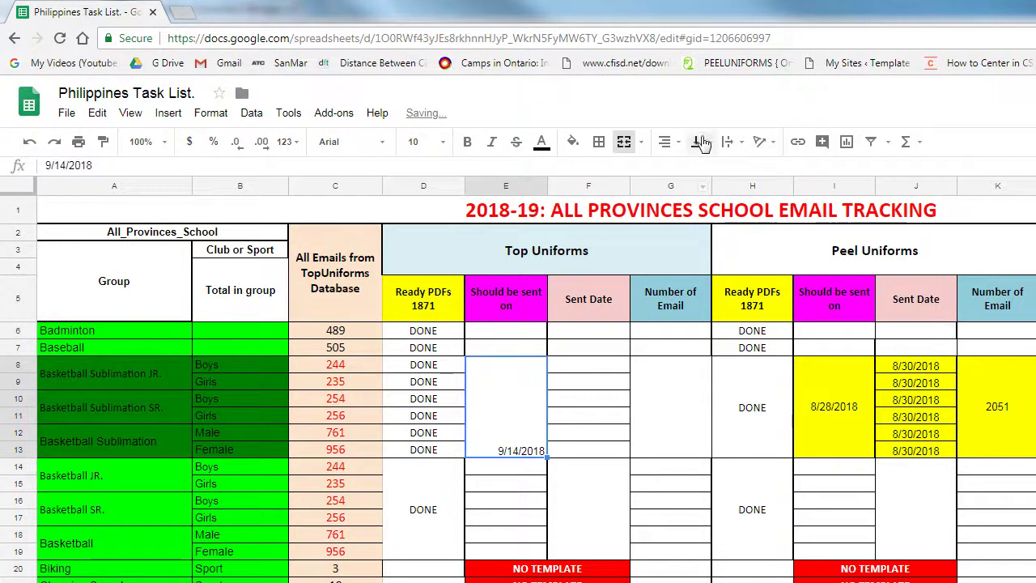
pyautogui.click(699, 145)
pyautogui.click(723, 168)
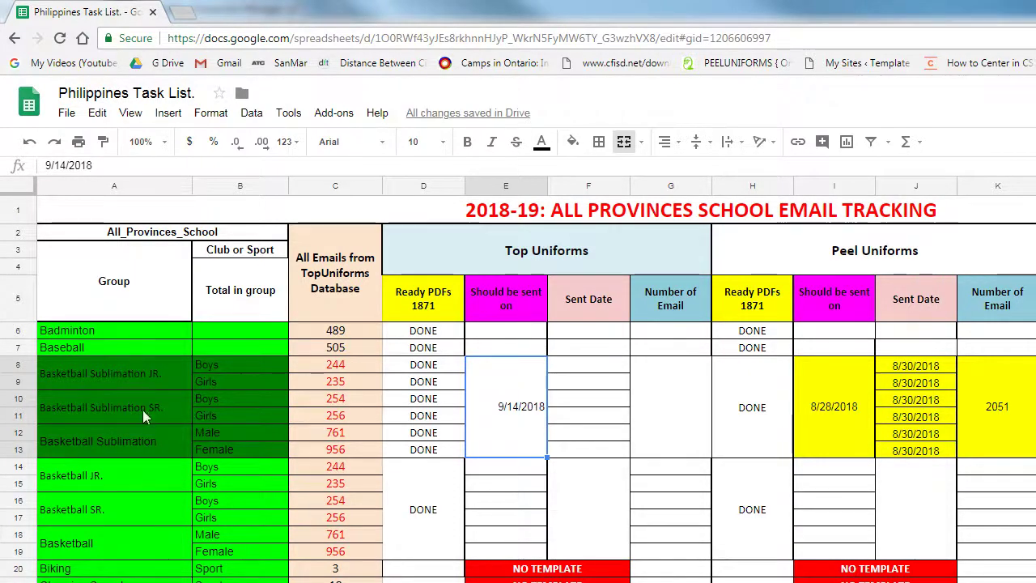
pyautogui.moveTo(120, 377); pyautogui.dragTo(124, 442)
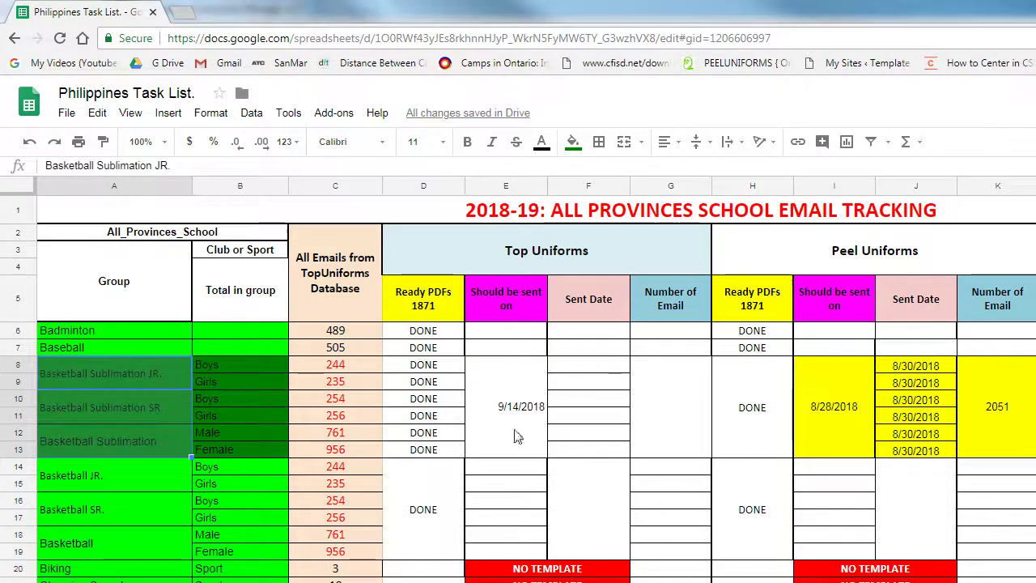
pyautogui.click(508, 406)
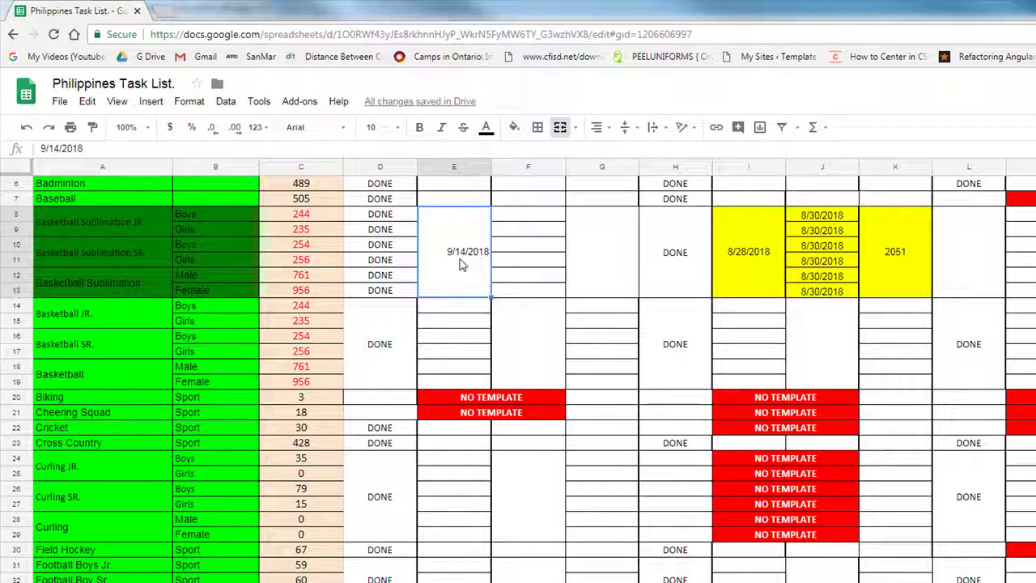
pyautogui.scroll(2, 460, 265)
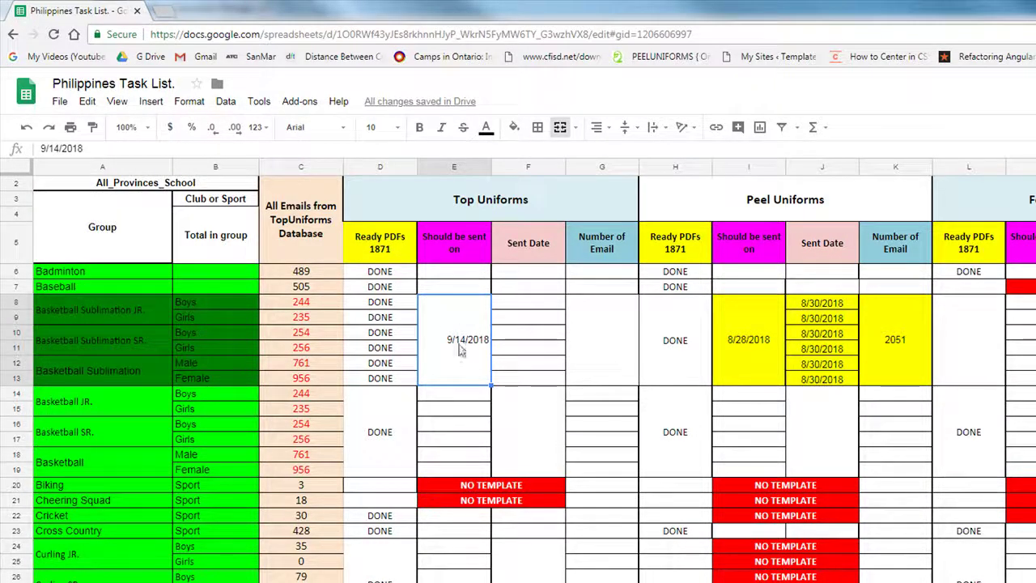
pyautogui.click(447, 167)
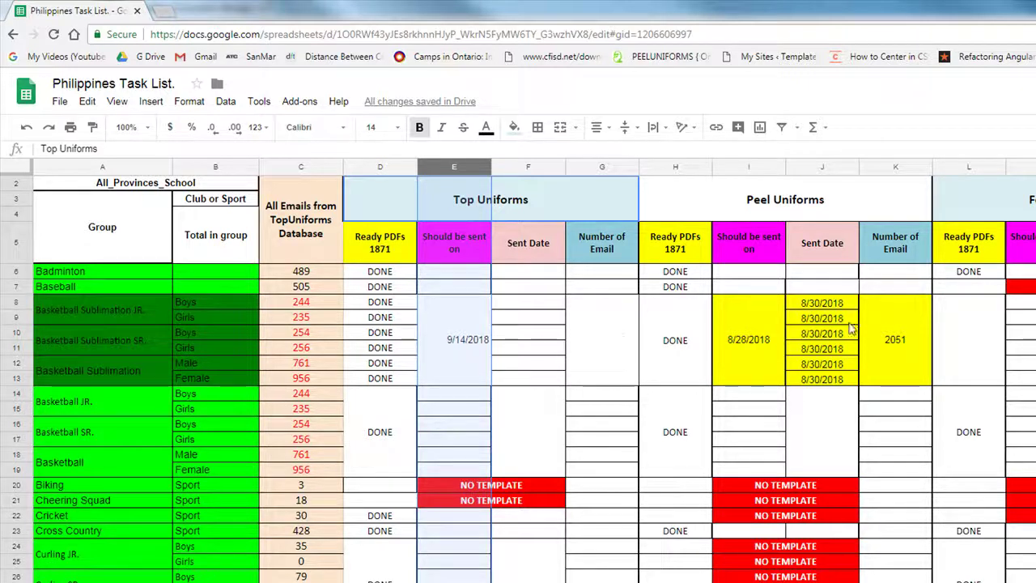
pyautogui.click(824, 306)
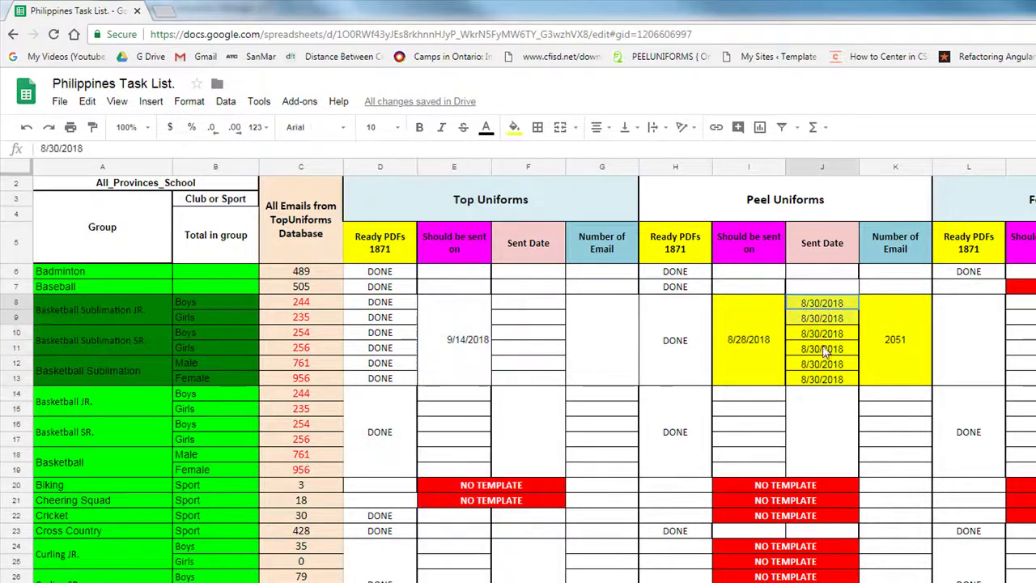
pyautogui.click(747, 351)
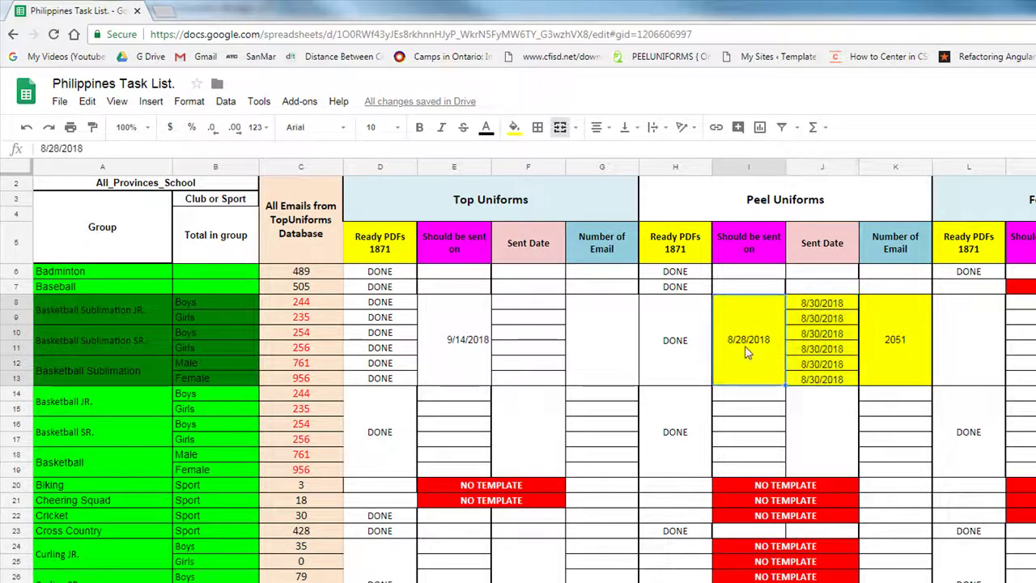
pyautogui.click(824, 307)
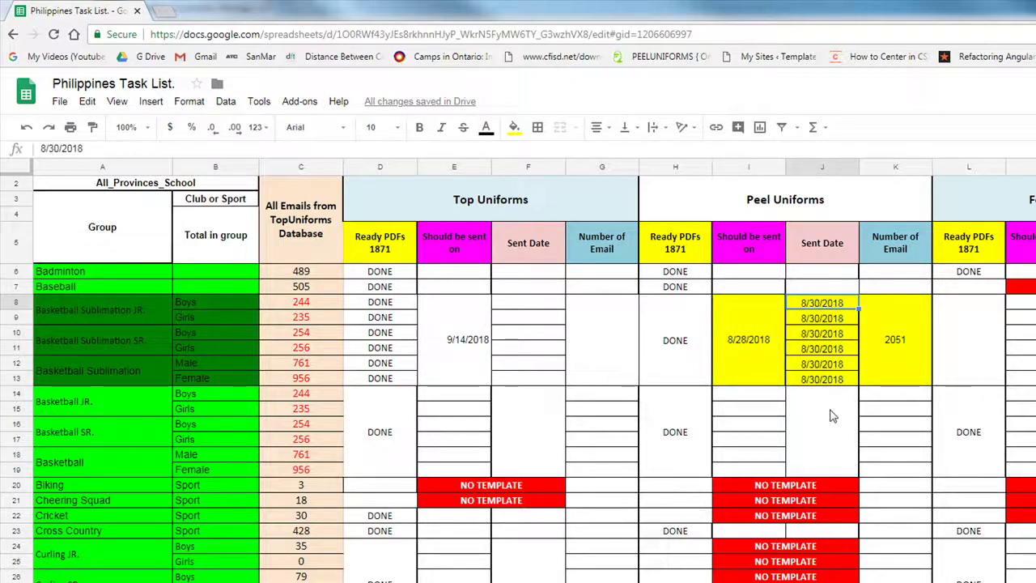